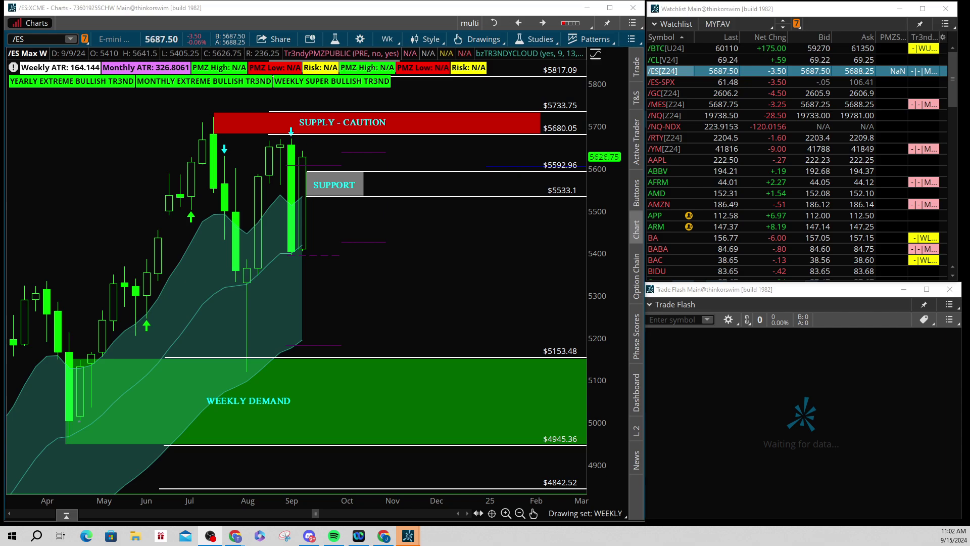
Step: Switch to Chrome and show this week's major U.S. economic reports on the MarketWatch economic calendar
left_click(955, 536)
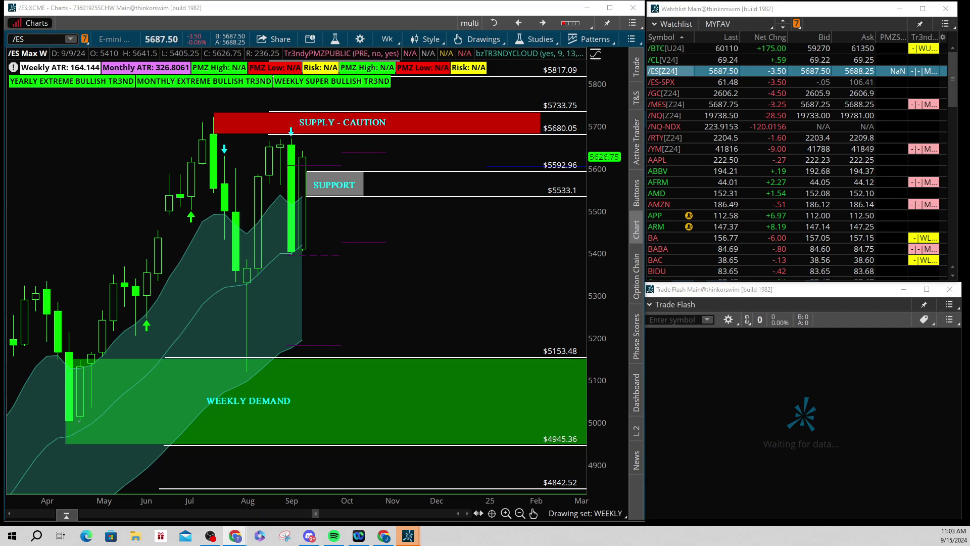
left_click(235, 536)
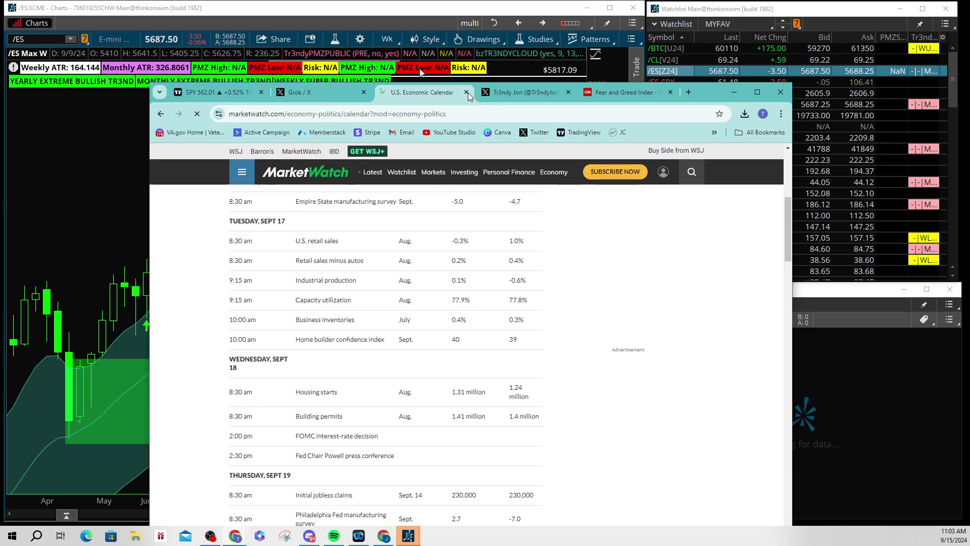
left_click(702, 53)
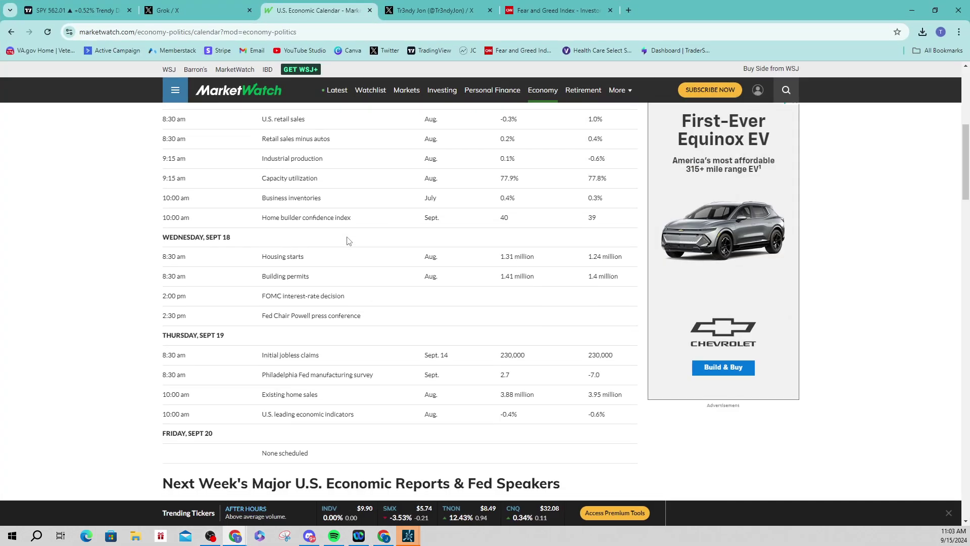
scroll(349, 258, "up", 2)
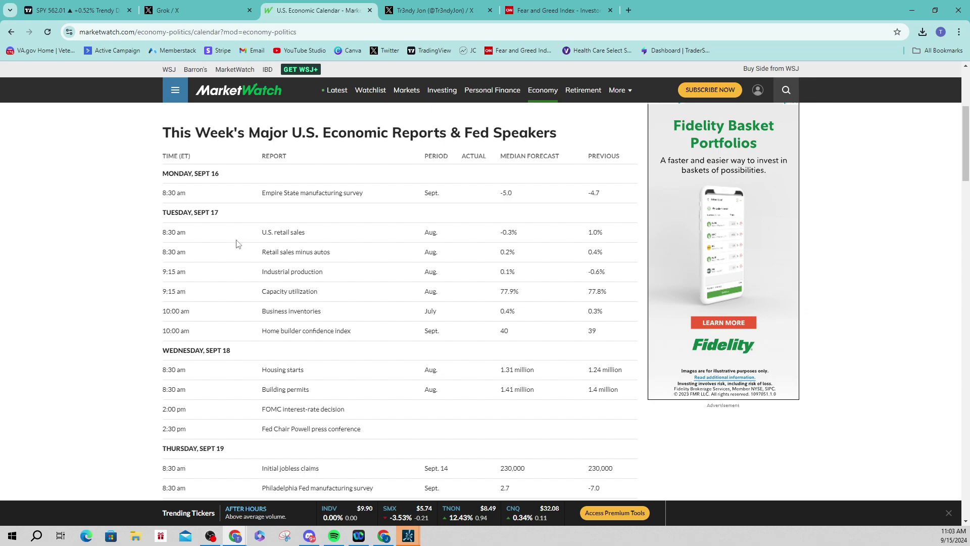
scroll(238, 244, "down", 1)
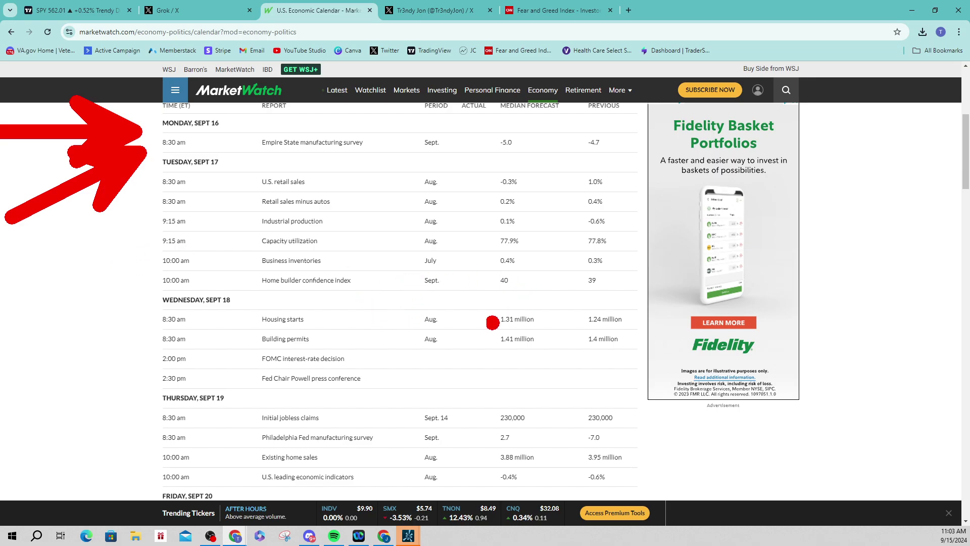
Step: Point red arrows at the Home builder confidence index and Empire State manufacturing survey entries, and clear the markup
left_click_drag(387, 283, 616, 283)
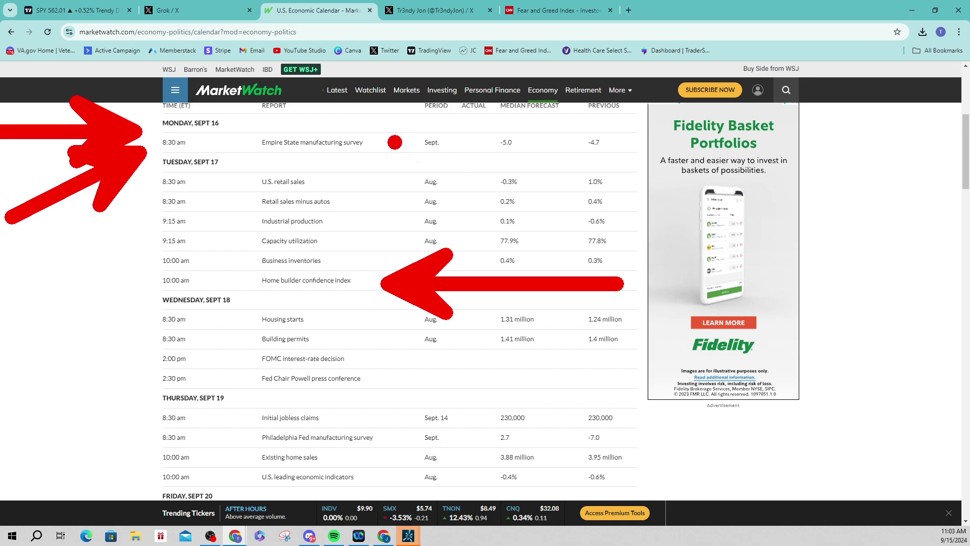
mouse_move(395, 142)
left_mouse_down()
mouse_move(482, 143)
mouse_move(484, 152)
left_mouse_up()
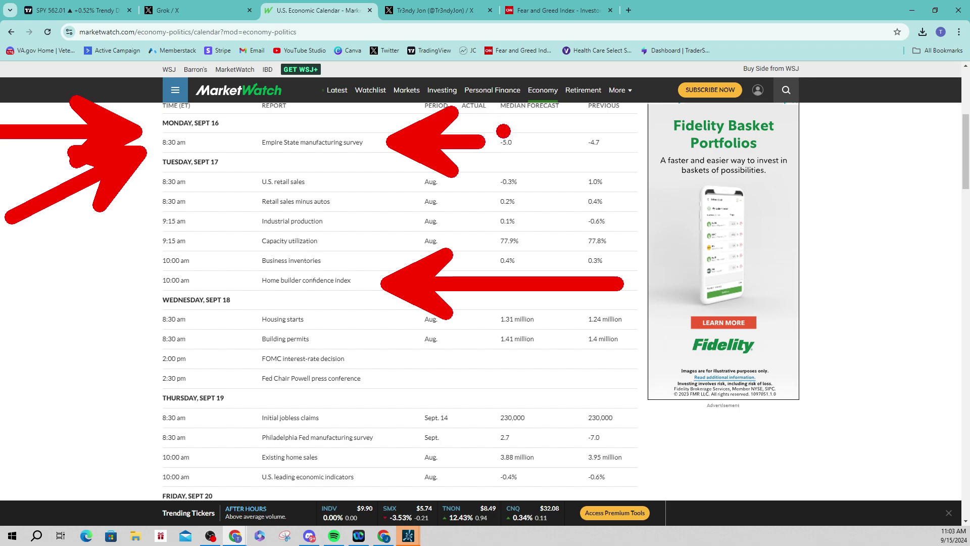
key("Escape")
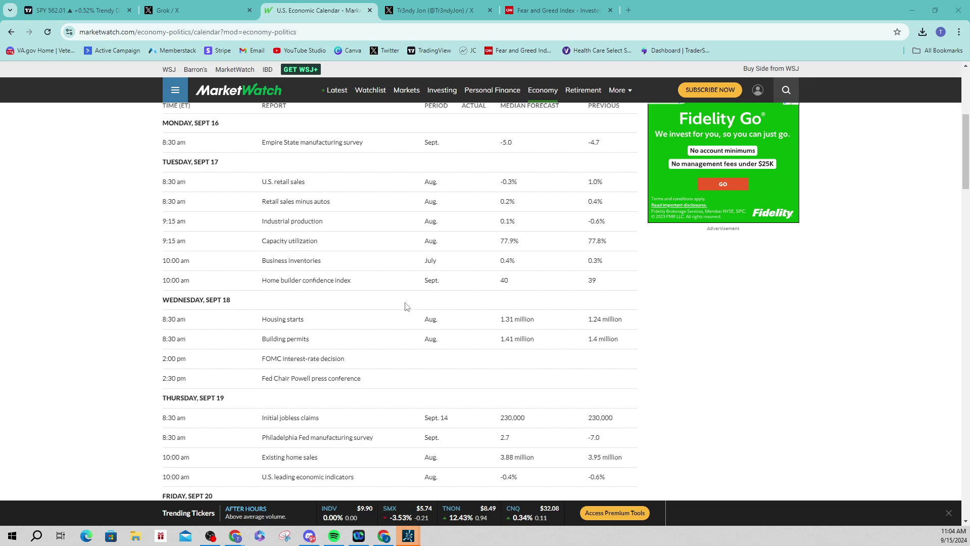
Step: Point red arrows at Wednesday, Sept 18 and its FOMC interest-rate decision entry, and clear the markup
key("ctrl+2")
left_click_drag(137, 297, 0, 297)
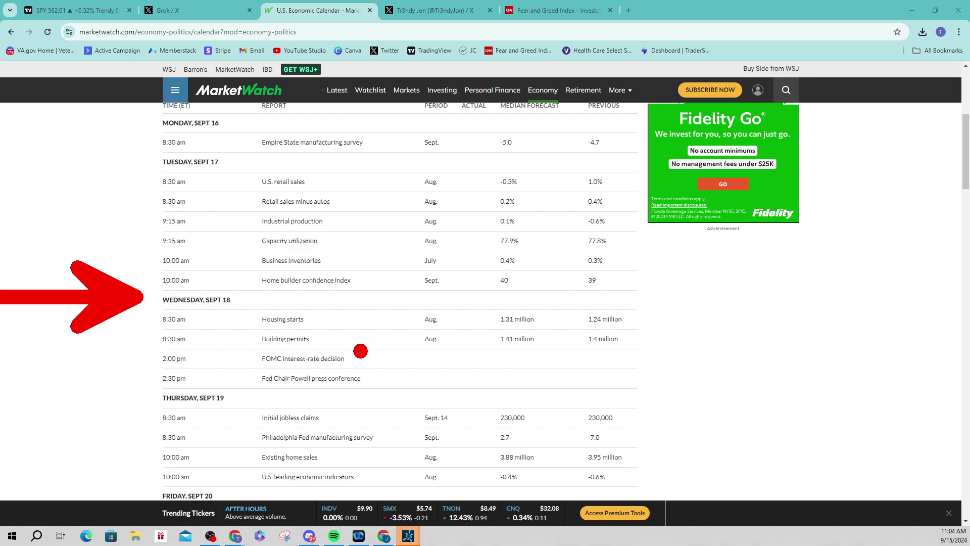
left_click_drag(362, 351, 553, 51)
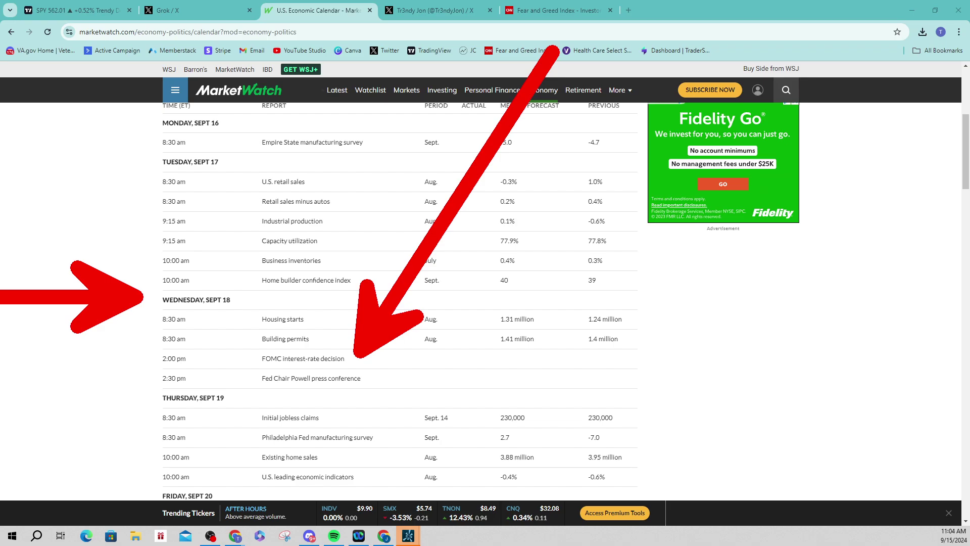
key("Escape")
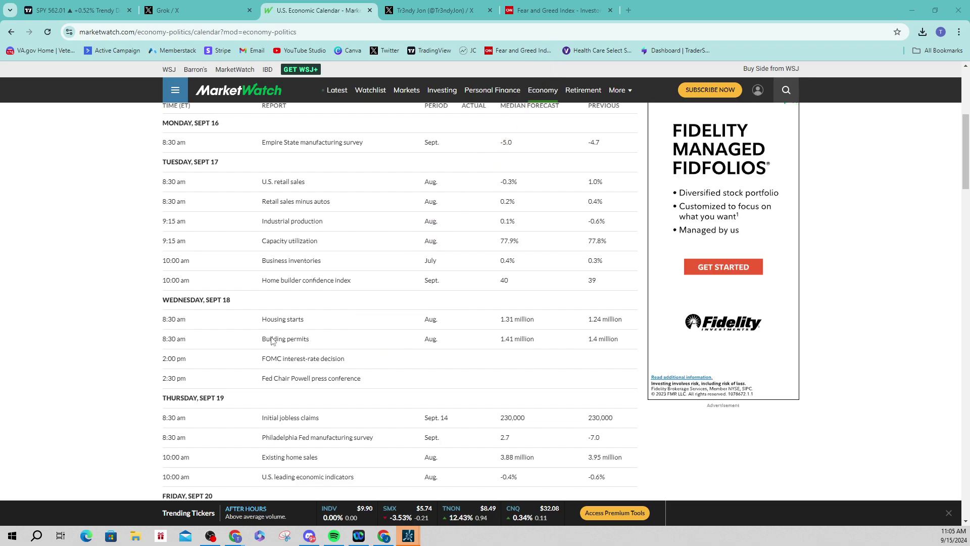
Step: Review the calendar through Friday, Sept 20 and return to the start of this week's reports
scroll(415, 329, "down", 1)
scroll(414, 329, "down", 3)
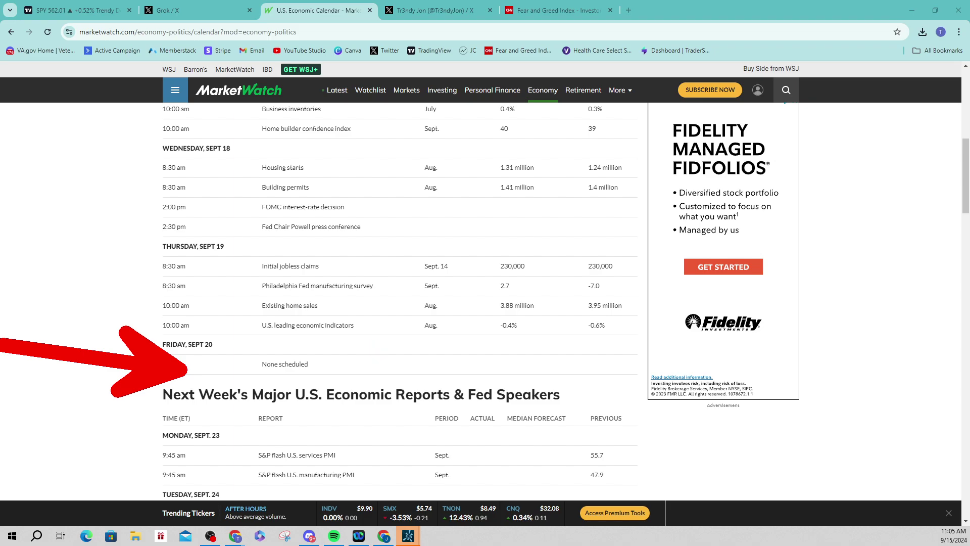
scroll(323, 244, "up", 3)
scroll(312, 199, "up", 2)
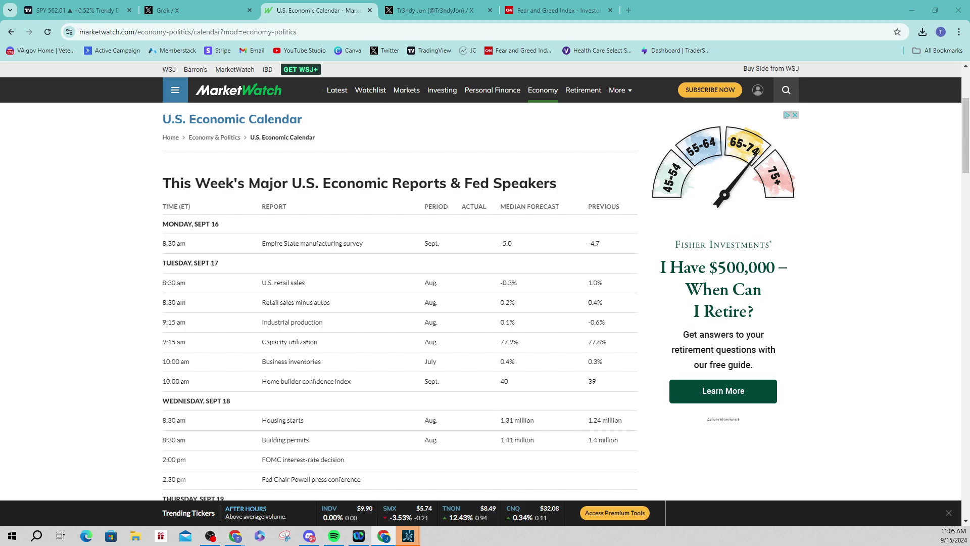
Step: Open the Earnings Whispers profile on X and enlarge its Most Anticipated Earnings Releases image for the week beginning September 16, 2024
left_click(445, 11)
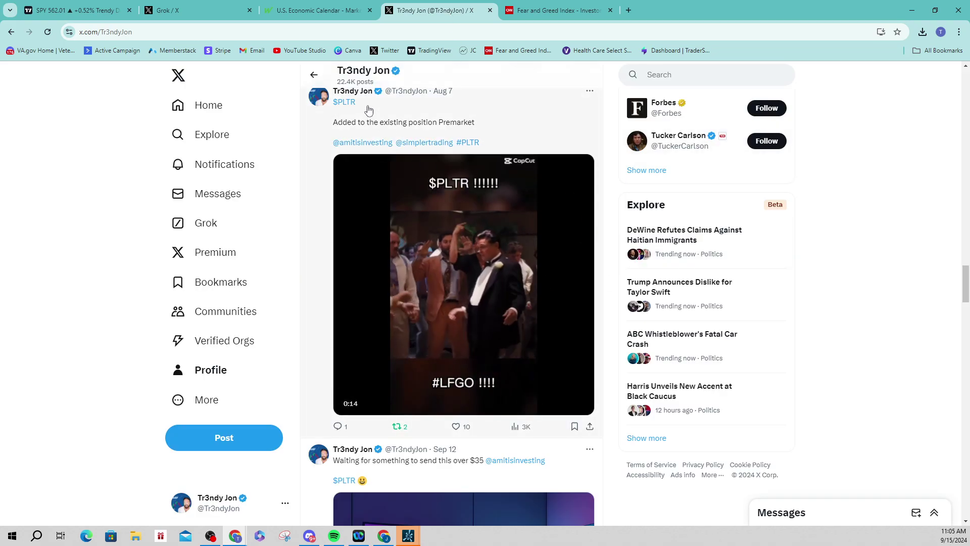
left_click(652, 76)
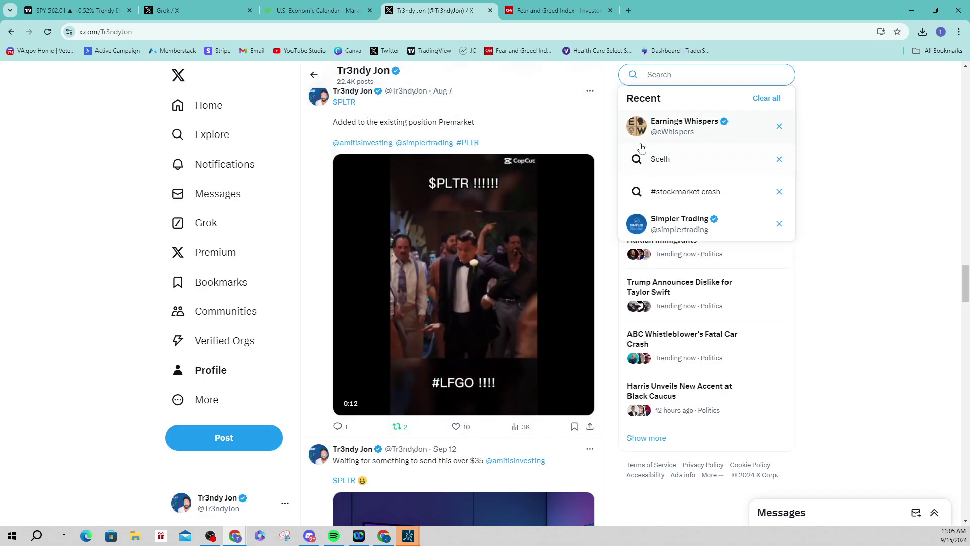
left_click(657, 129)
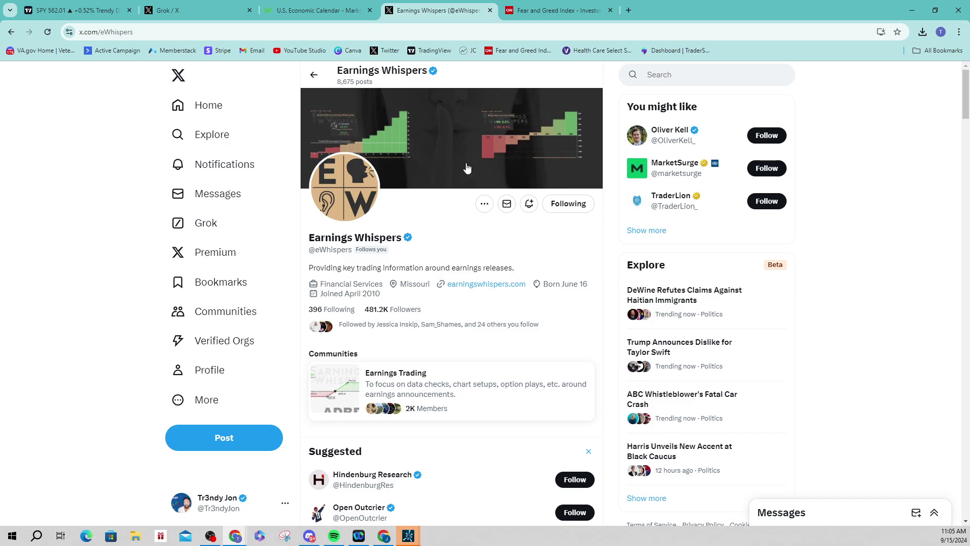
scroll(473, 246, "down", 1)
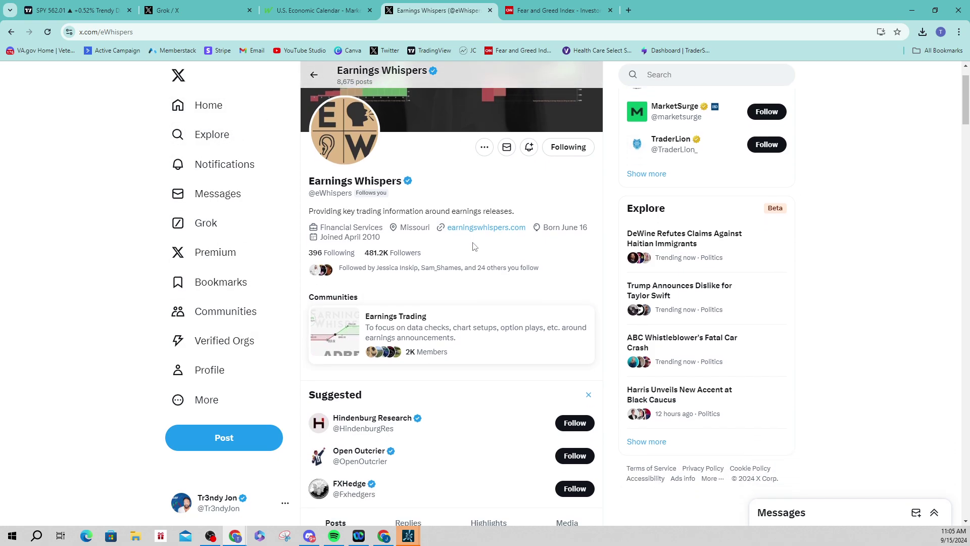
scroll(458, 200, "down", 6)
left_click(474, 347)
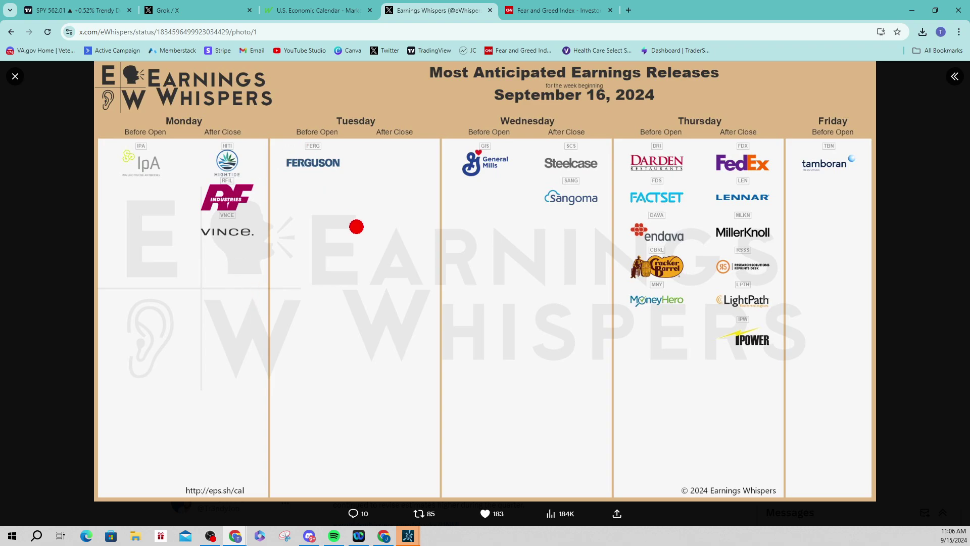
Step: Mark Tuesday and Wednesday with red strokes, point red arrows at Thursday's FedEx and Lennar earnings, and clear the markup
left_click_drag(345, 228, 418, 222)
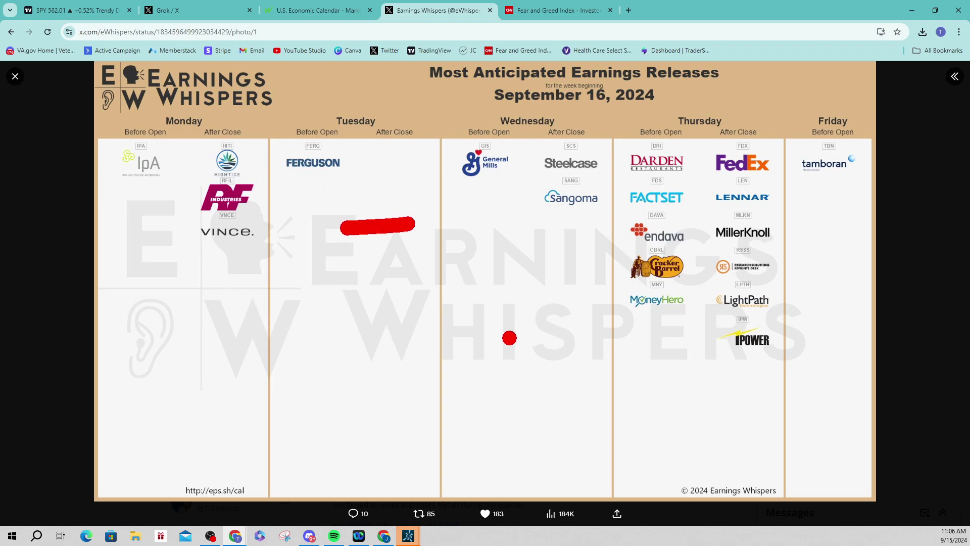
left_click_drag(483, 315, 534, 313)
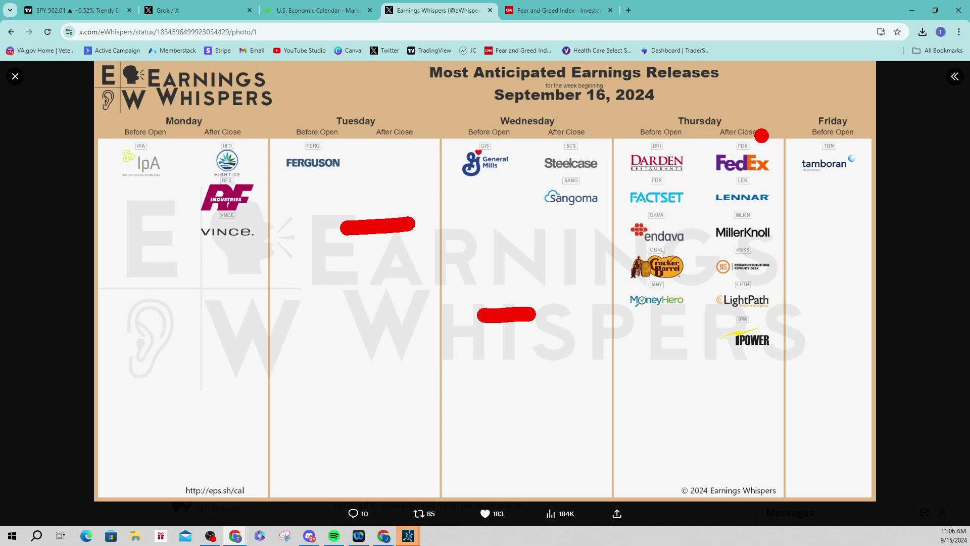
left_click_drag(760, 140, 843, 3)
left_click_drag(767, 179, 802, 121)
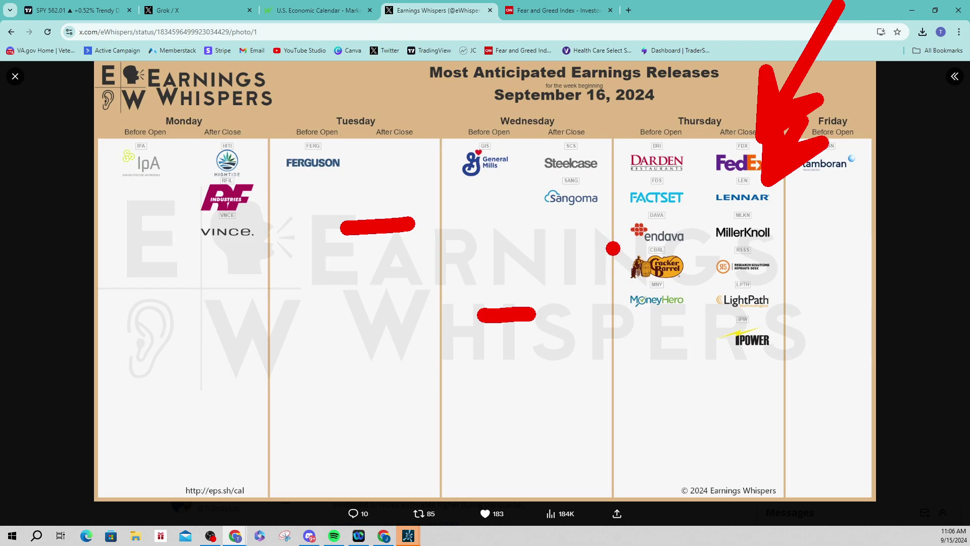
key("Escape")
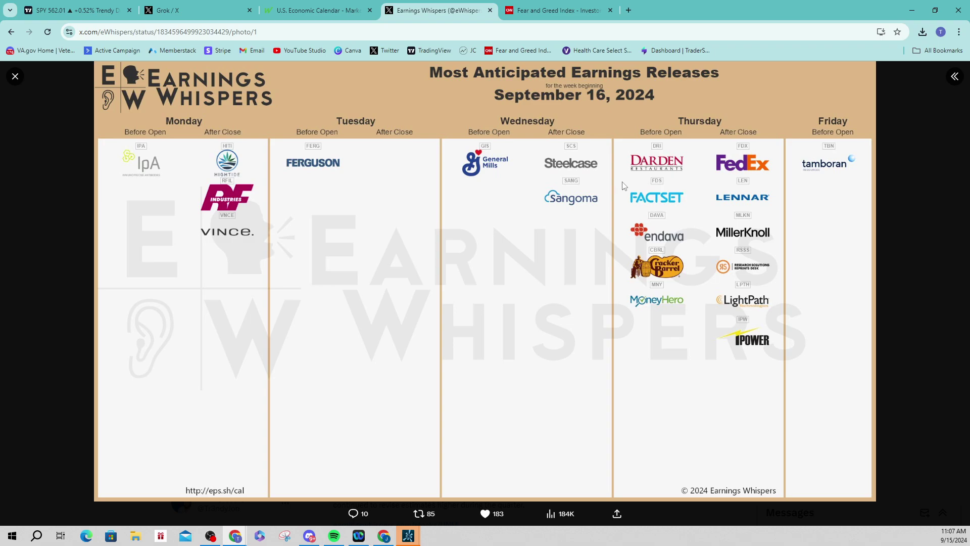
Step: Switch to the TradingView SPY chart and set it to the 3-month timeframe, with the recent candles in view
left_click(63, 11)
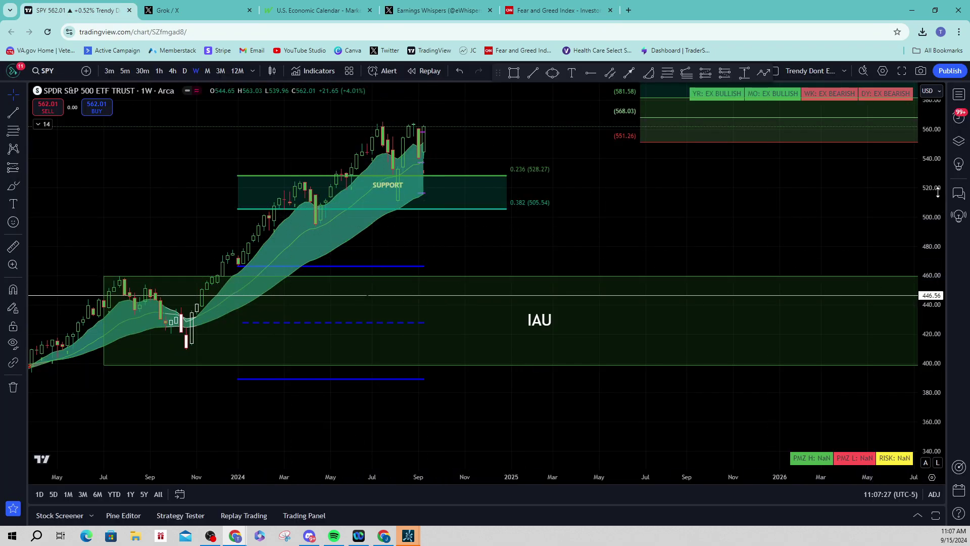
left_click_drag(758, 238, 841, 270)
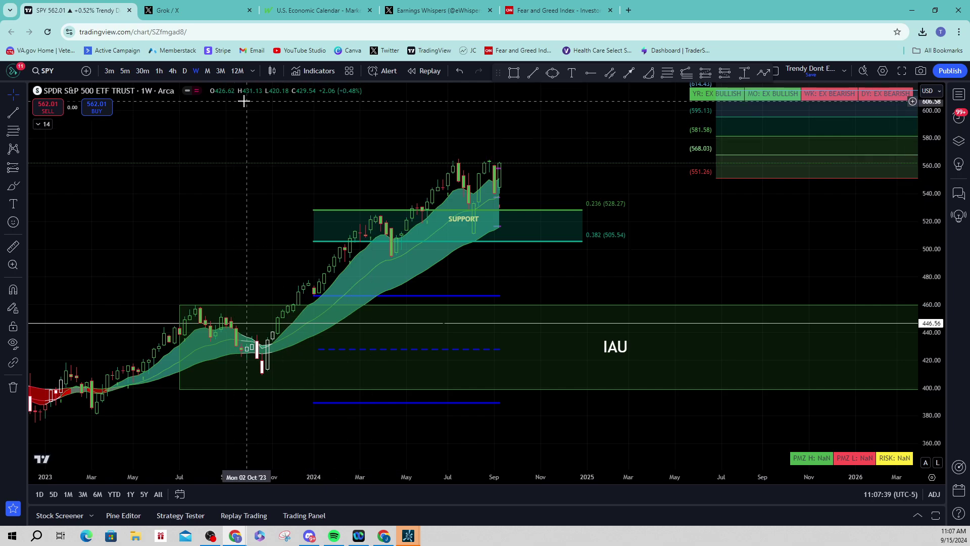
left_click(220, 71)
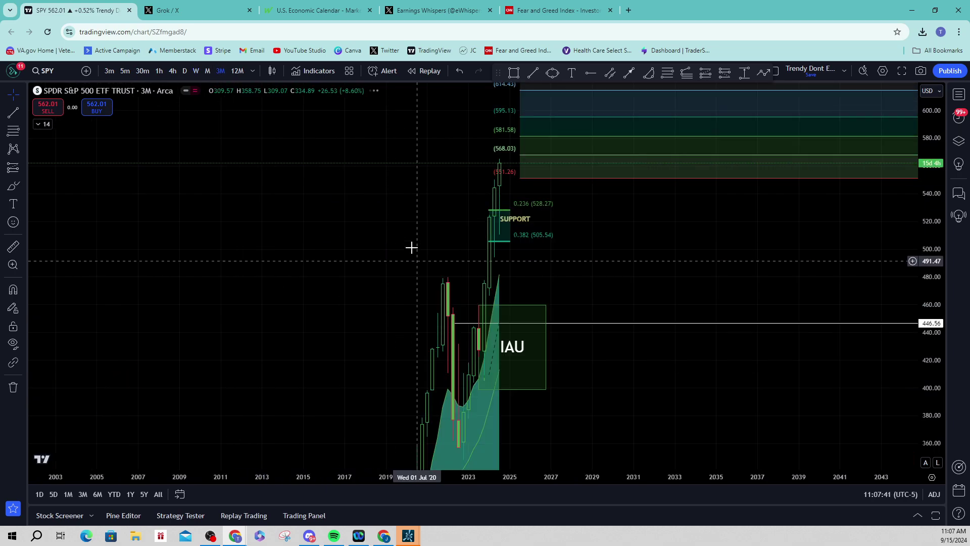
left_click_drag(437, 466, 774, 347)
left_click_drag(940, 196, 906, 342)
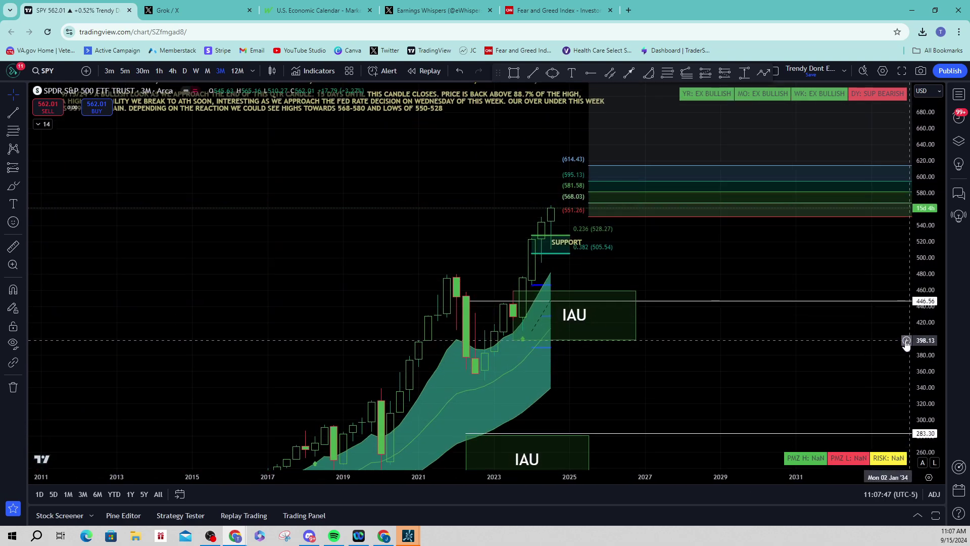
Step: Move the written outlook notes on the SPY chart higher and slightly to the right, above the candles
left_click_drag(462, 479, 253, 419)
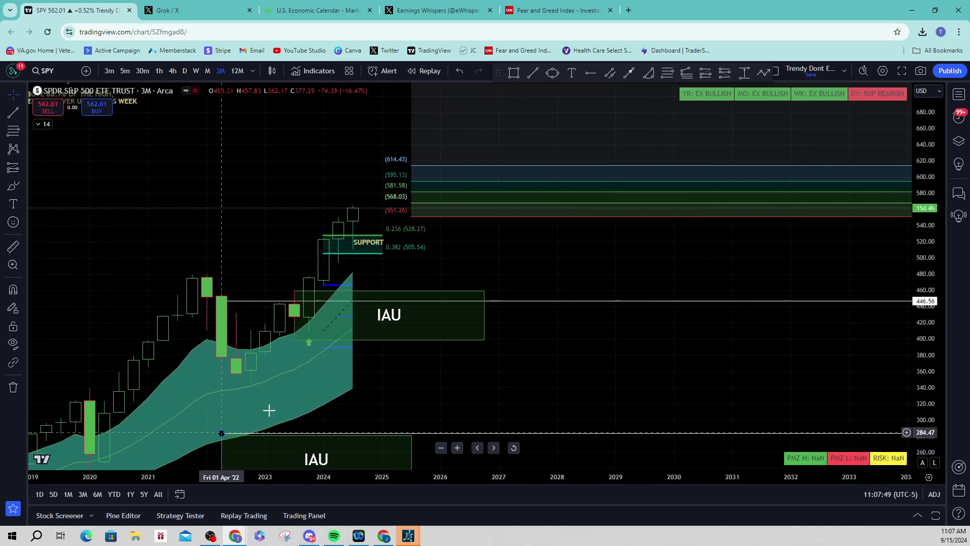
left_click_drag(515, 393, 867, 394)
left_click_drag(927, 271, 926, 298)
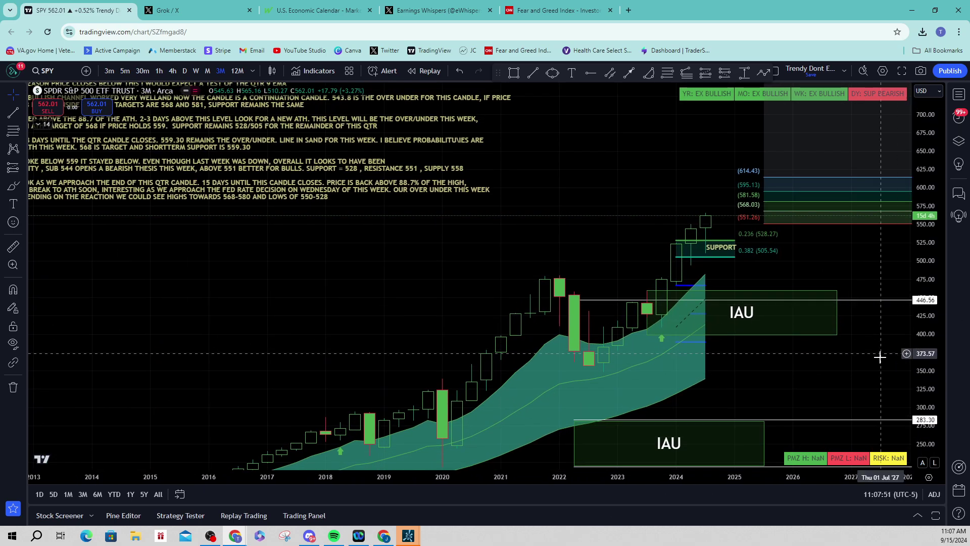
left_click_drag(872, 352, 899, 363)
left_click_drag(380, 195, 424, 111)
left_click_drag(409, 165, 397, 162)
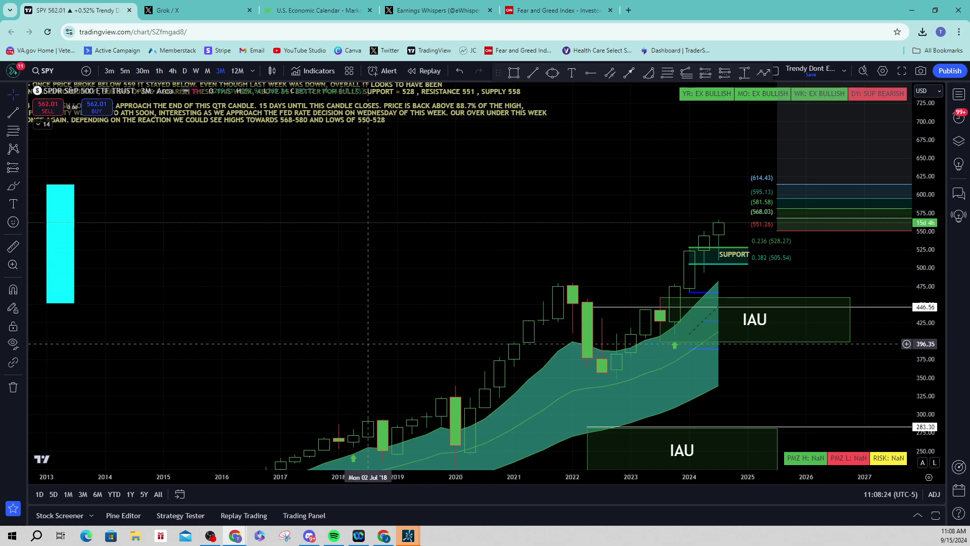
Step: Frame the SPY price action with a red rectangle, and point red arrows at a 2023 candle, the cloud's upper edge and the current candle
left_click_drag(54, 192, 967, 448)
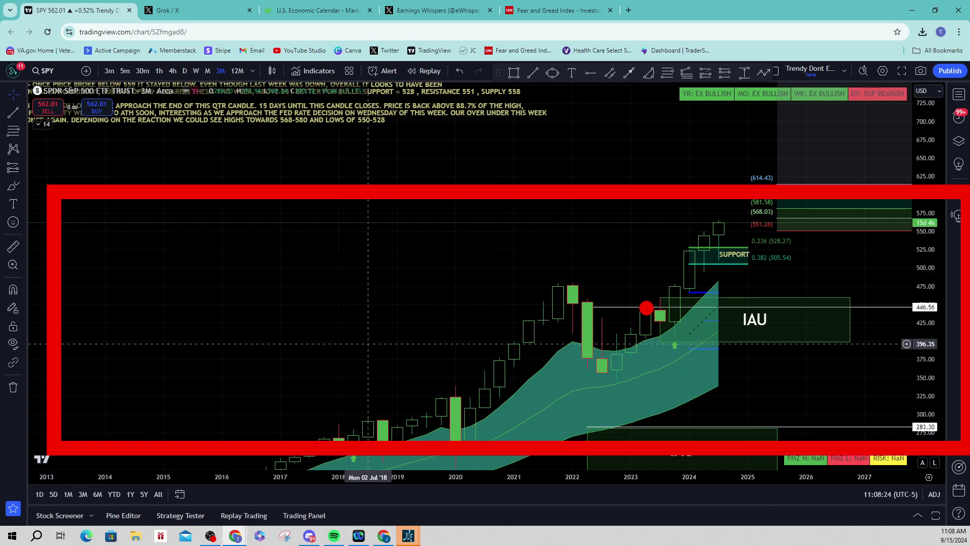
mouse_move(662, 281)
left_mouse_down()
mouse_move(719, 331)
mouse_move(606, 293)
left_mouse_up()
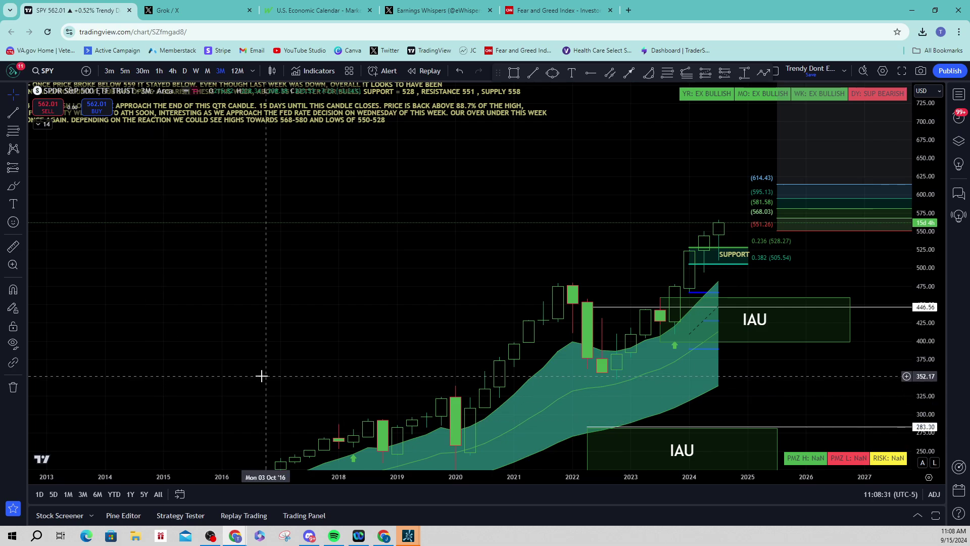
key("ctrl+2")
left_click_drag(640, 311, 107, 148)
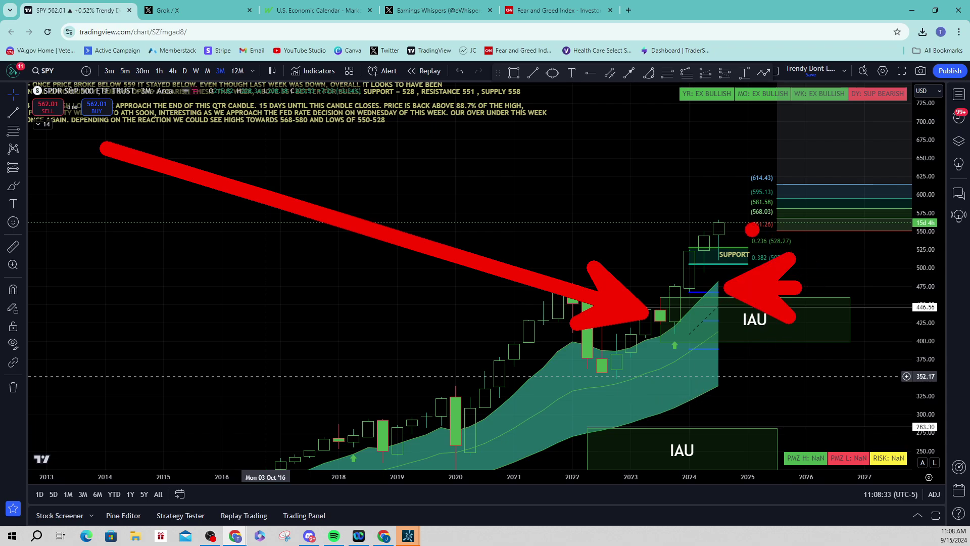
left_click_drag(718, 195, 717, 69)
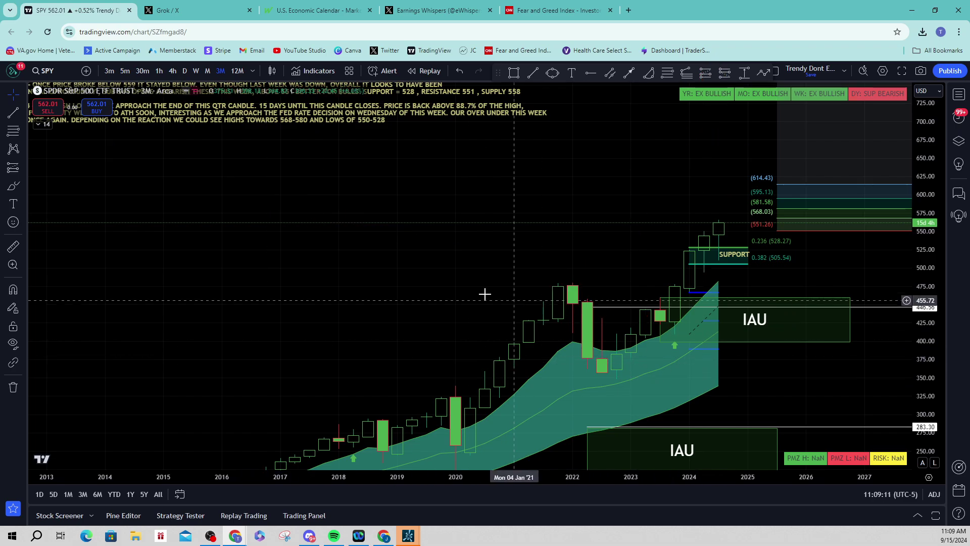
Step: Examine the older SPY 3-month candles and trend cloud back to about 1998
left_click_drag(484, 293, 675, 357)
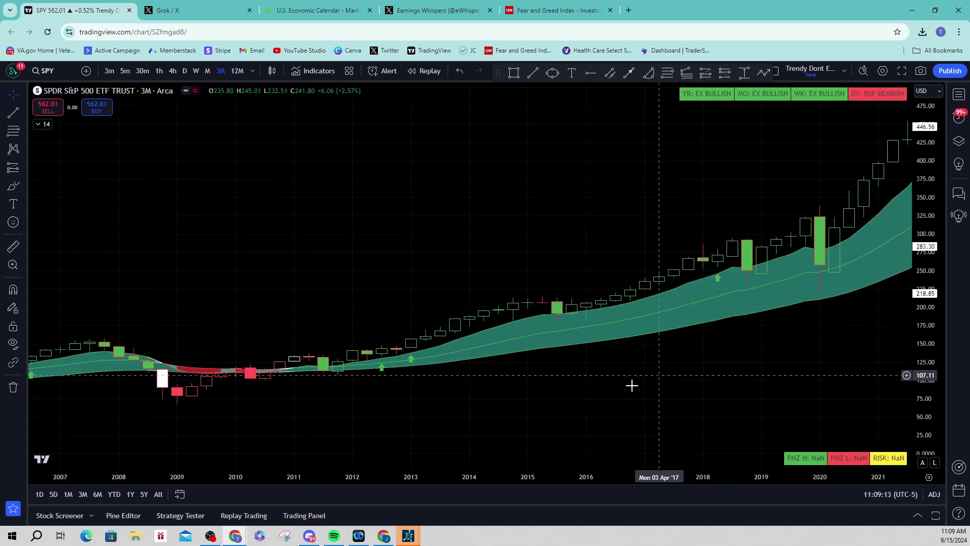
left_click_drag(573, 388, 817, 303)
left_click_drag(391, 347, 678, 407)
left_click(554, 418)
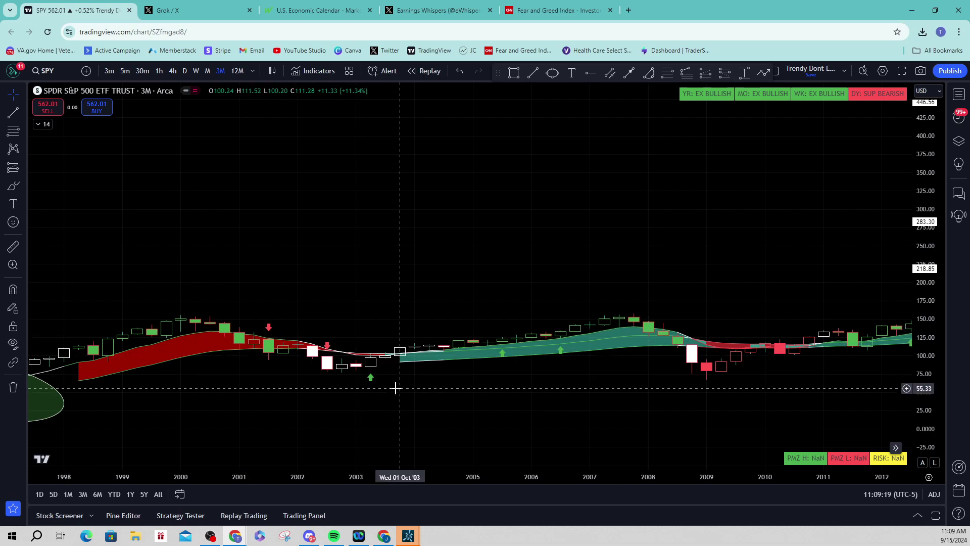
Step: Point red arrows at the green up signals of 2003 and 2005 and along the SPY trend cloud from about 2012 to 2015
left_click(385, 403)
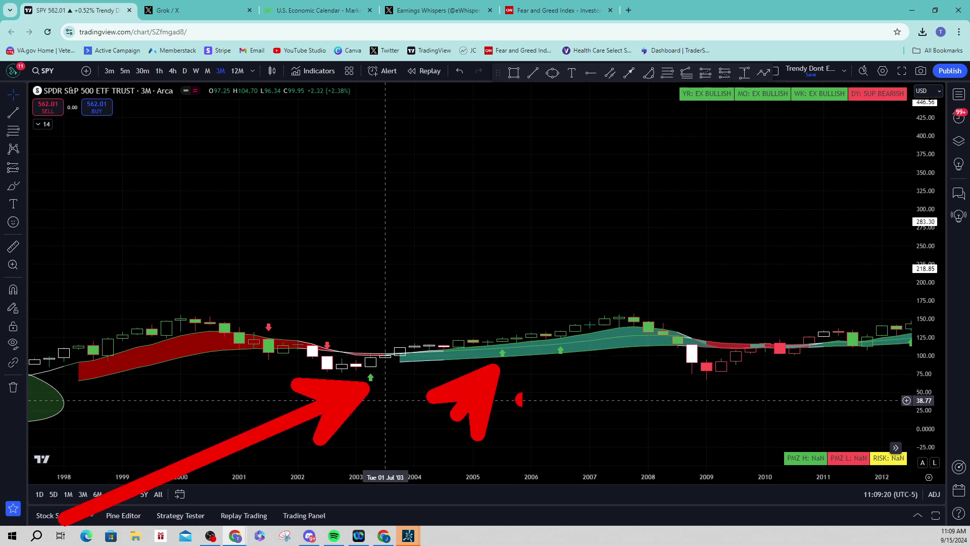
mouse_move(645, 376)
left_mouse_down()
mouse_move(463, 392)
mouse_move(406, 434)
left_mouse_up()
key("ctrl+2")
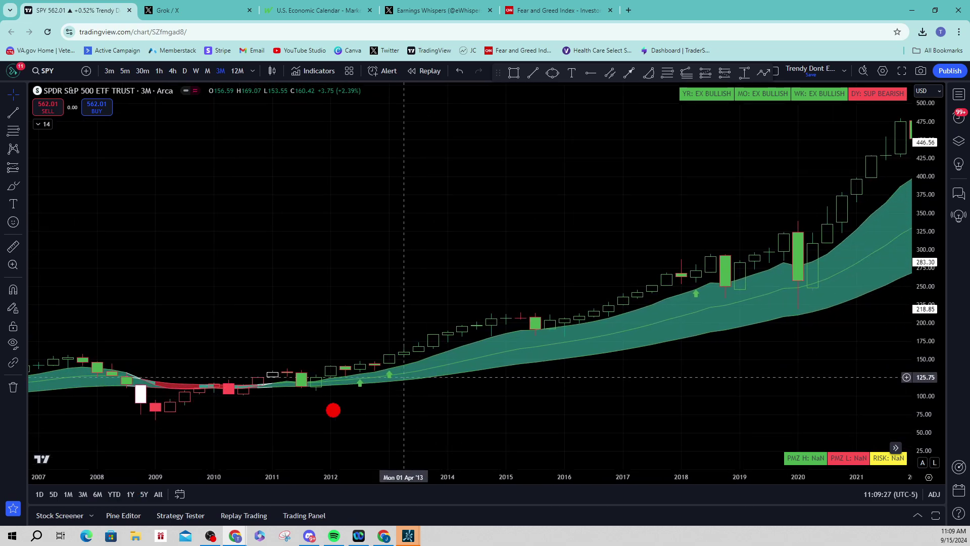
left_click_drag(347, 410, 341, 449)
left_click_drag(397, 386, 397, 439)
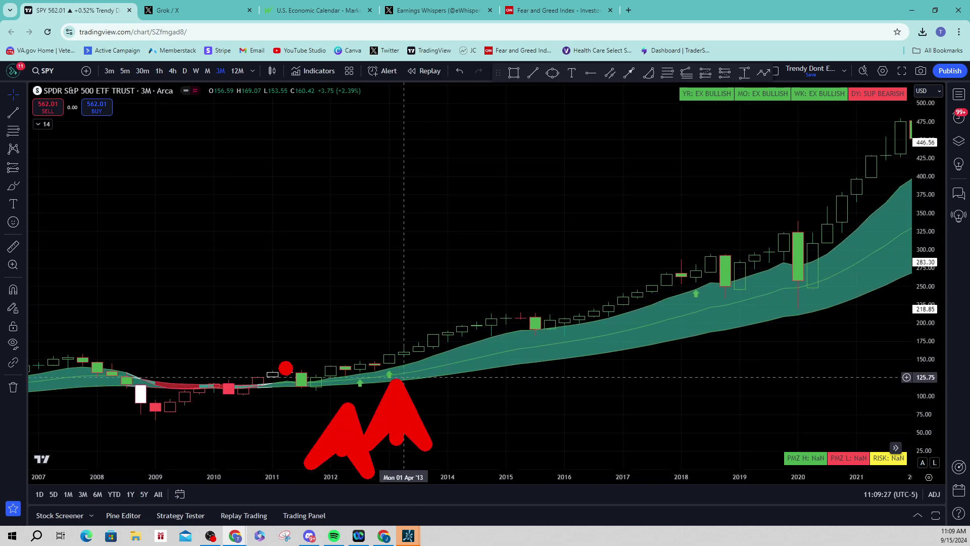
left_click_drag(344, 385, 314, 398)
left_click_drag(428, 369, 423, 402)
left_click_drag(465, 362, 484, 393)
left_click_drag(524, 350, 549, 381)
key("Escape")
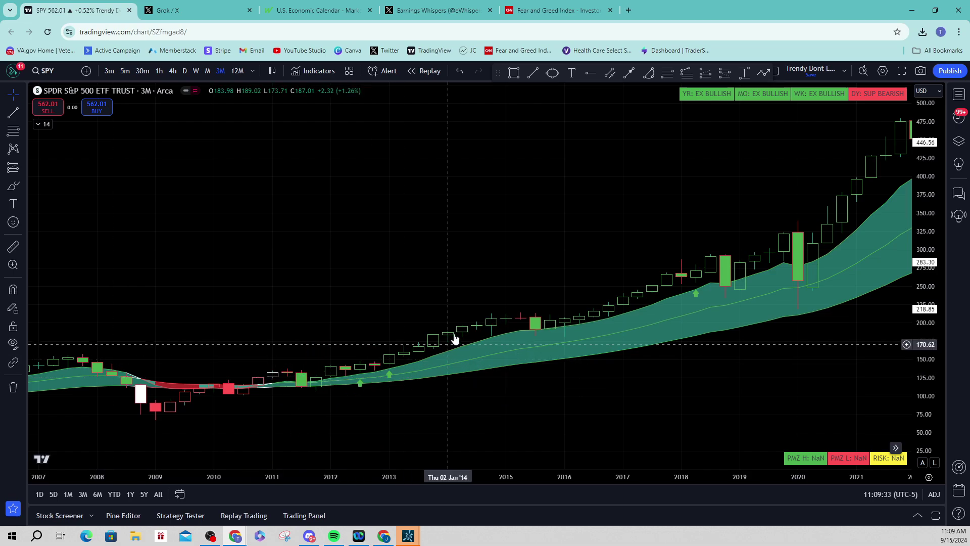
Step: Examine how the SPY 3-month candles pulled back into the trend cloud between 2015 and 2022
left_click_drag(669, 368, 474, 400)
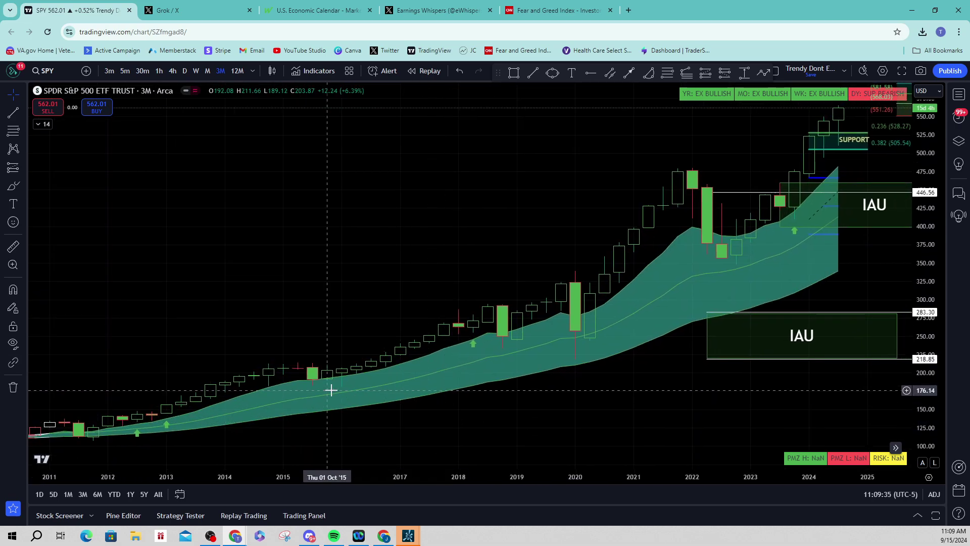
left_click(509, 348)
left_click_drag(579, 384, 563, 353)
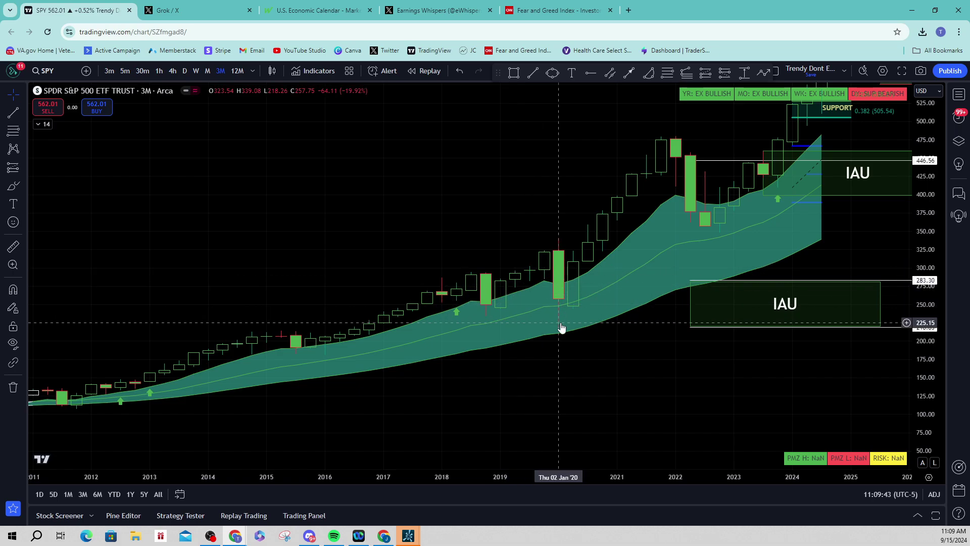
key("ctrl")
key("ctrl")
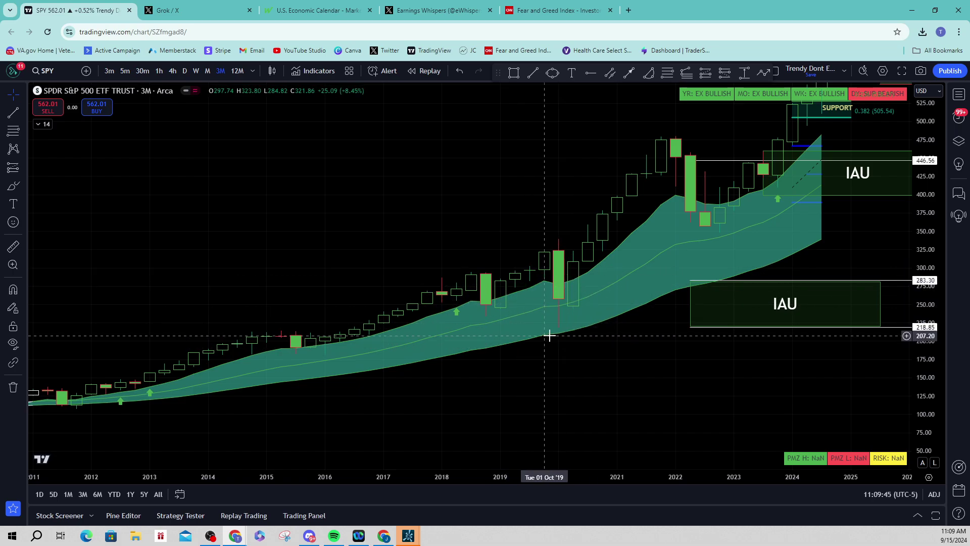
left_click_drag(607, 341, 472, 402)
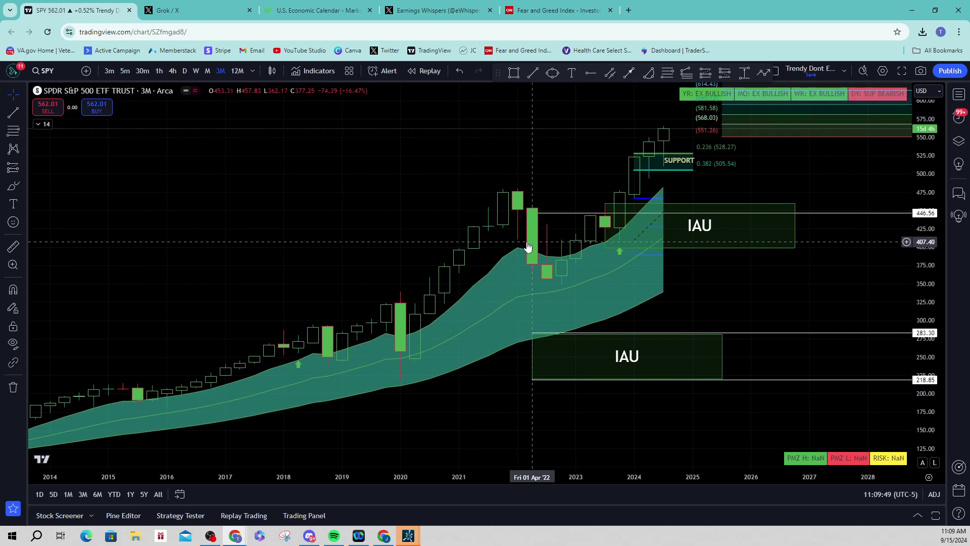
left_click(517, 212)
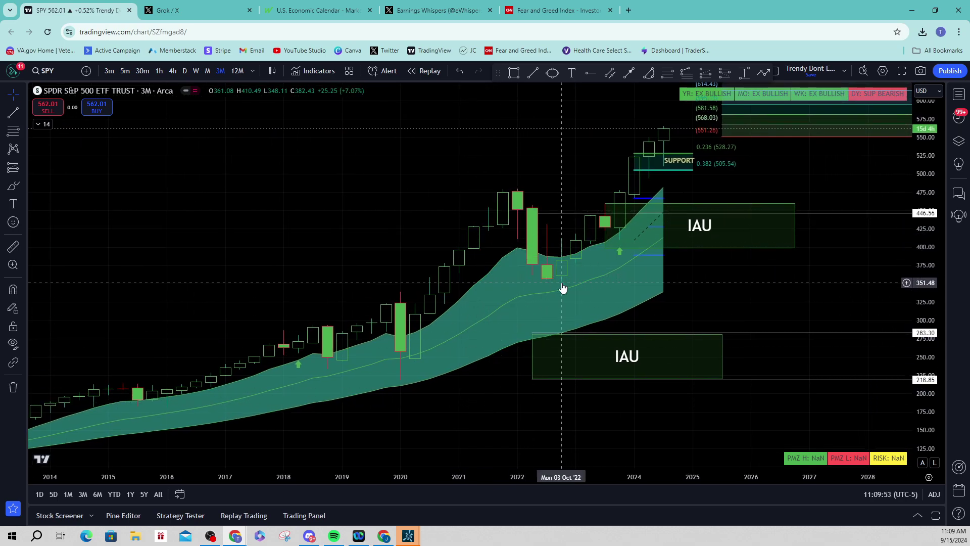
Step: Inspect the green up signal under the October 2023 SPY candle
left_click_drag(719, 287, 624, 349)
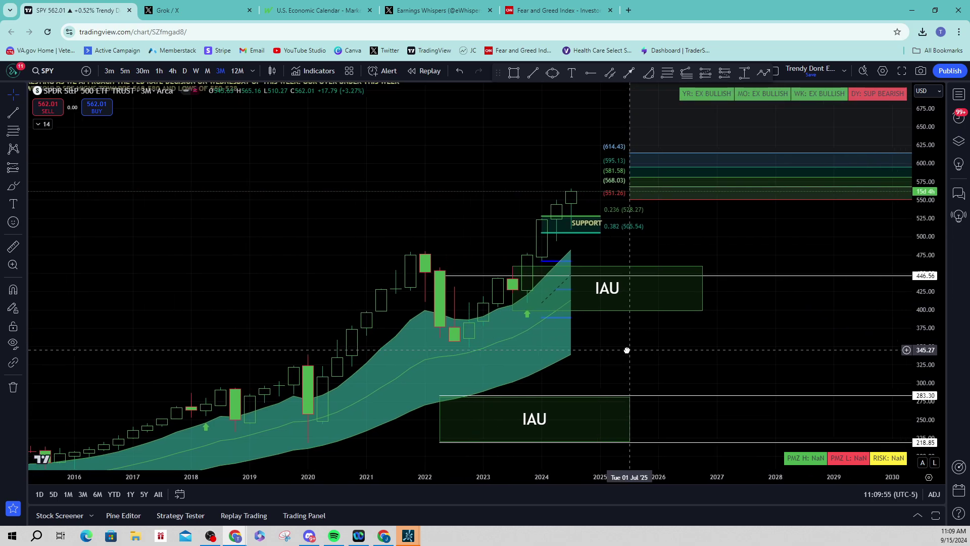
left_click(526, 321)
left_click(525, 321)
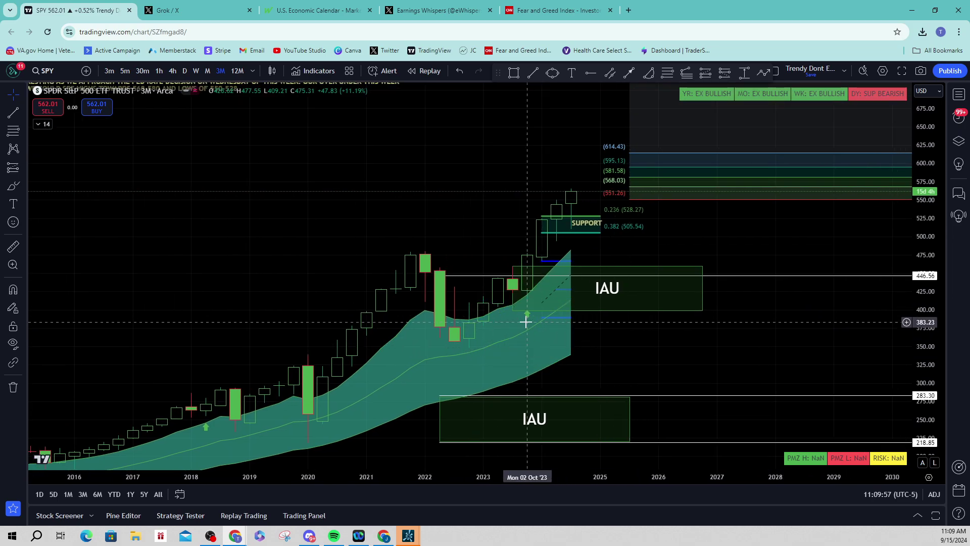
left_click(527, 322)
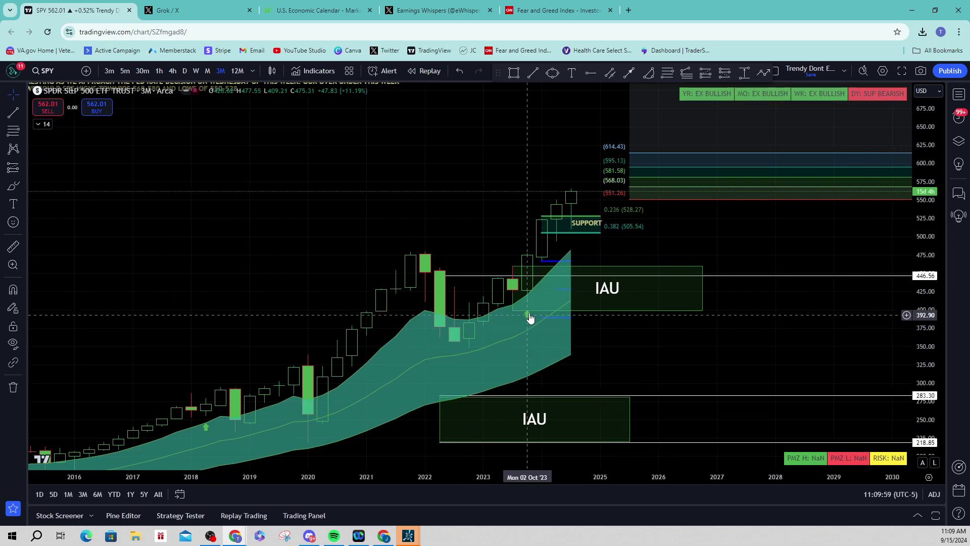
left_click(527, 318)
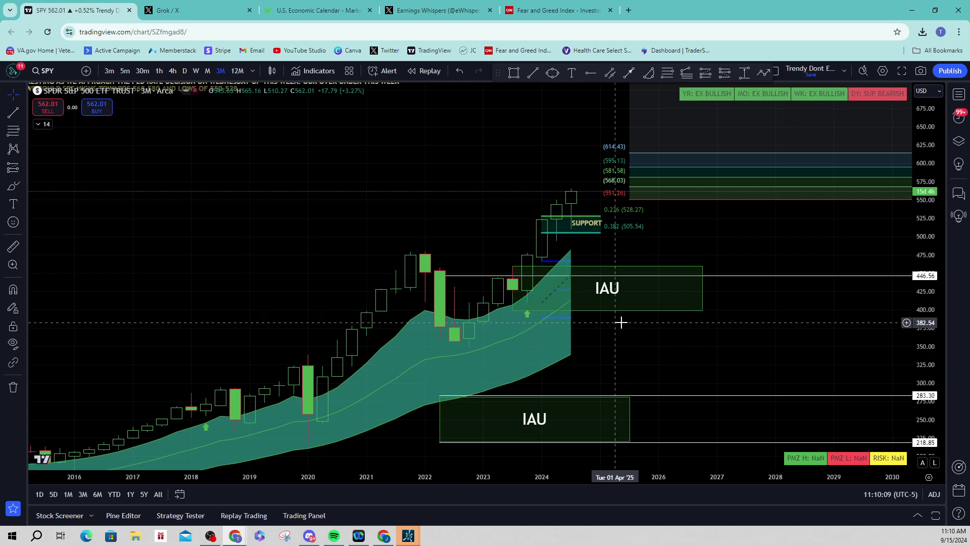
Step: Point red arrows at the latest SPY candles from late 2023 to the current quarter and at the candle countdown on the price scale
key("ctrl+2")
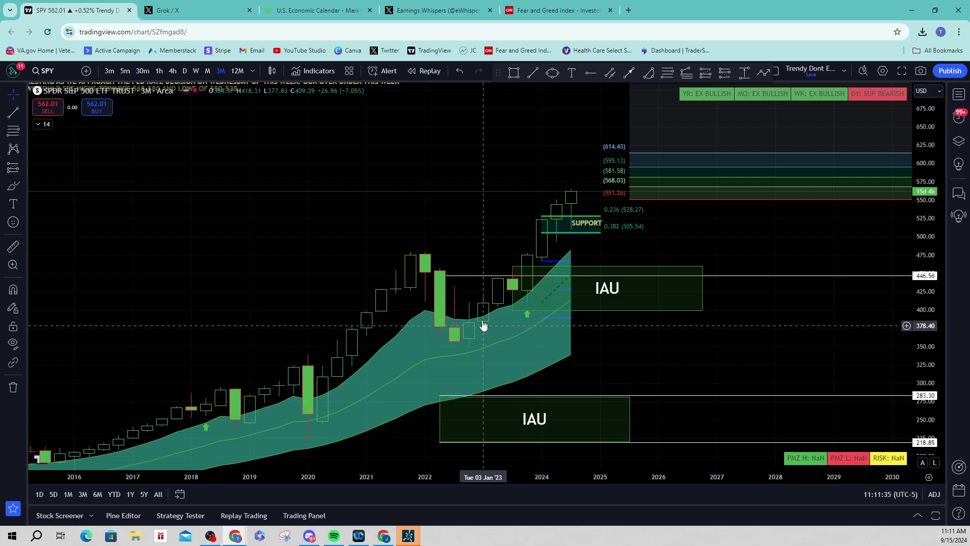
mouse_move(719, 251)
left_mouse_down()
mouse_move(778, 268)
mouse_move(729, 260)
left_mouse_up()
mouse_move(636, 475)
left_mouse_down()
mouse_move(682, 366)
mouse_move(849, 273)
mouse_move(915, 220)
left_mouse_up()
left_click_drag(561, 545, 550, 545)
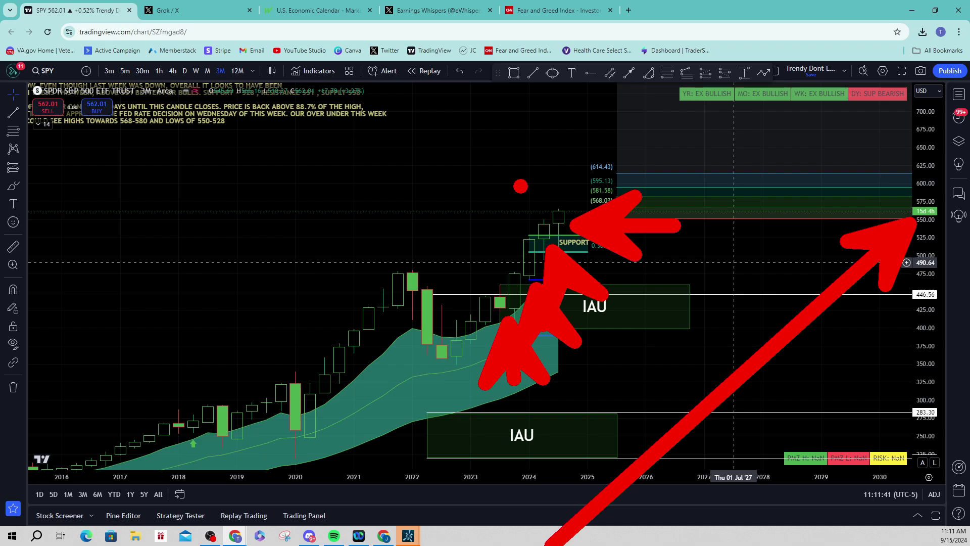
mouse_move(942, 510)
left_mouse_down()
mouse_move(898, 543)
mouse_move(914, 494)
left_mouse_up()
key("Escape")
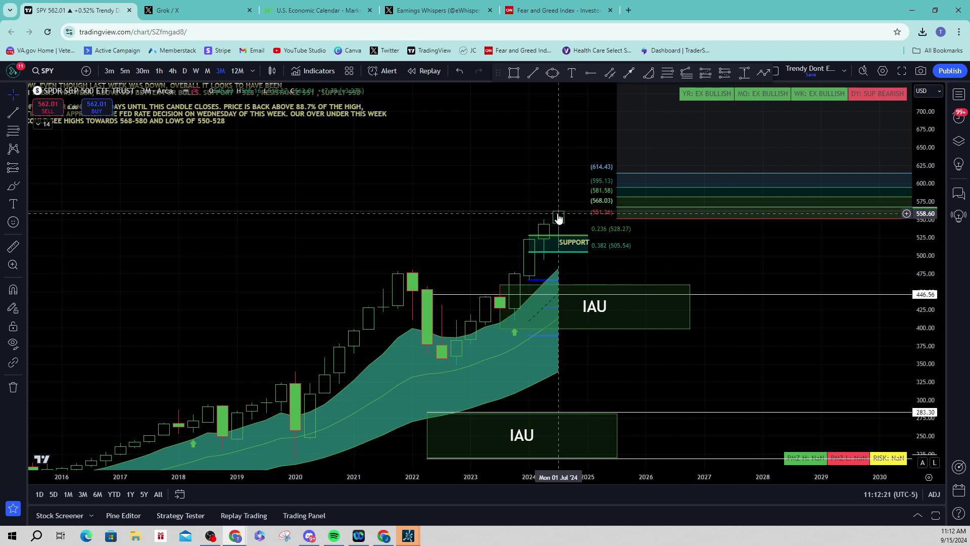
Step: Bring the dated outlook notes on the SPY chart into view and read the 9/15/24 entry about the quarterly candle
left_click(699, 272)
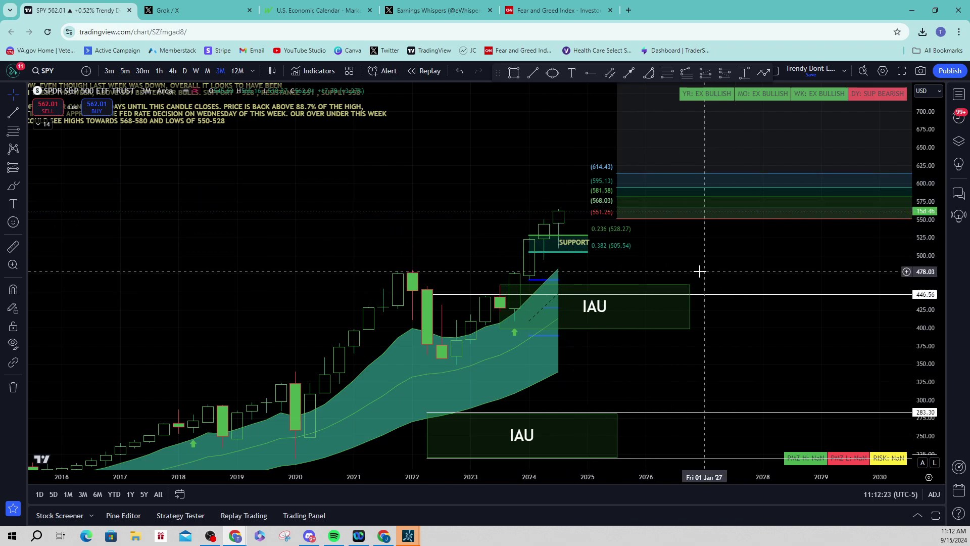
left_click_drag(696, 275, 694, 275)
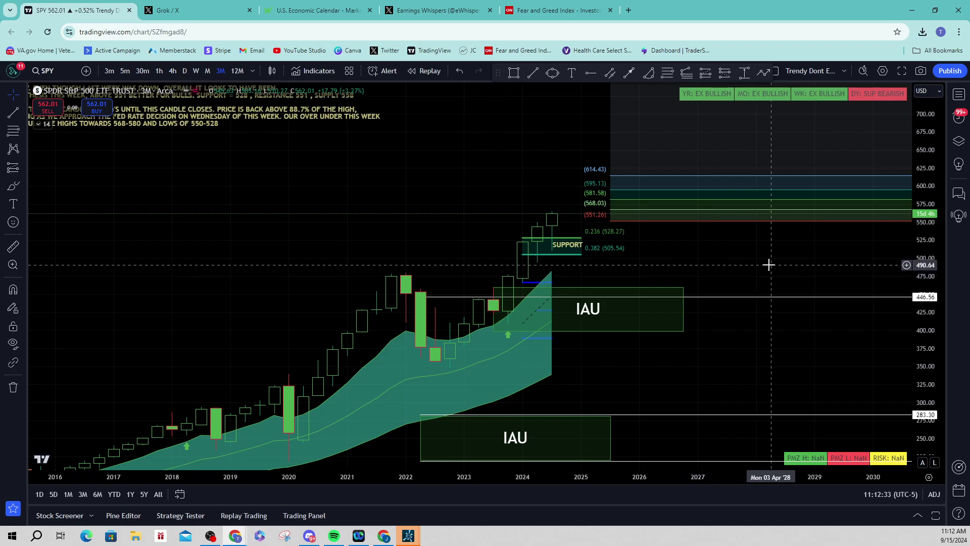
left_click_drag(774, 269, 777, 280)
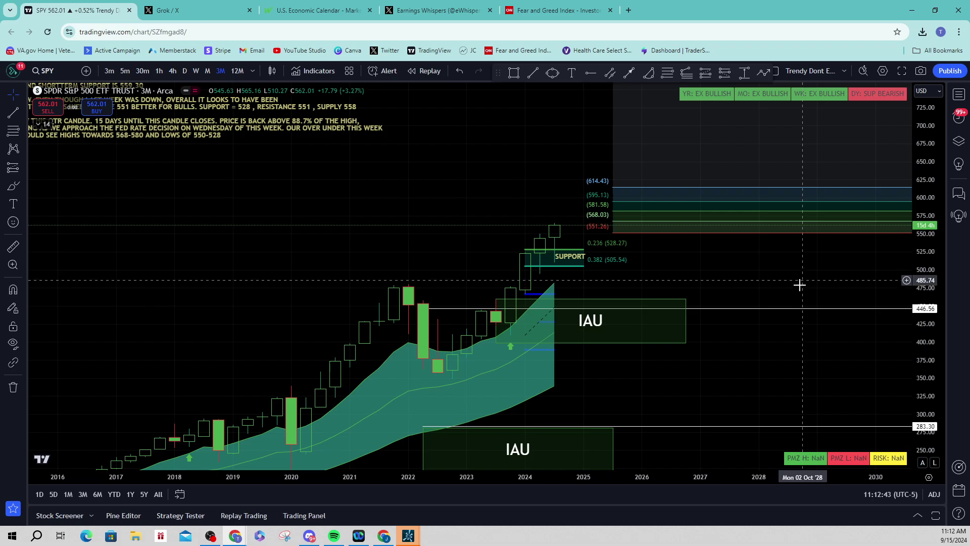
left_click_drag(346, 205, 617, 201)
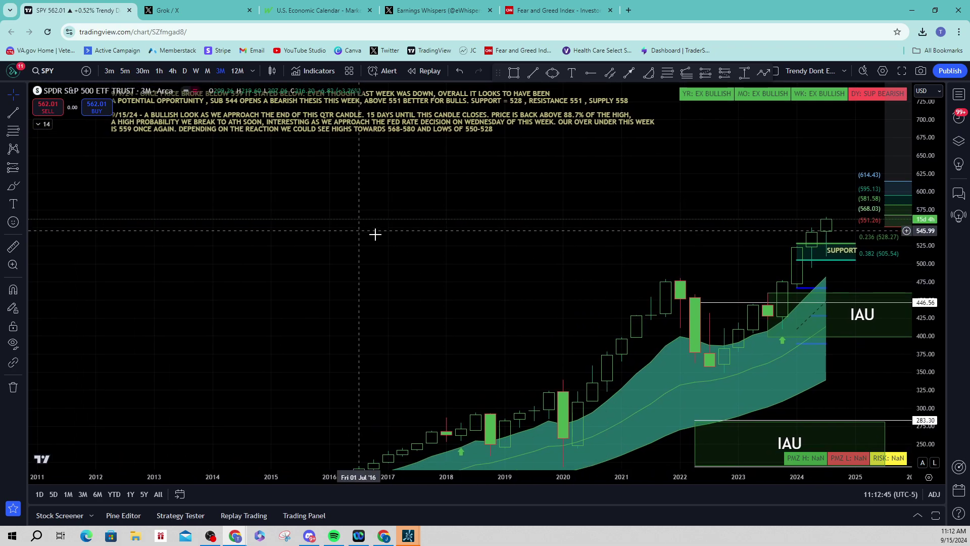
left_click_drag(396, 233, 466, 240)
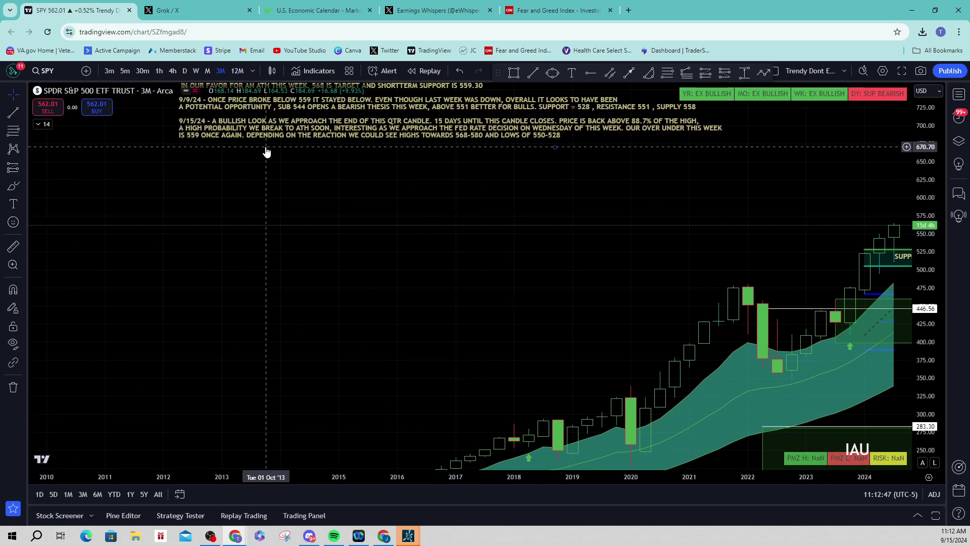
left_click_drag(286, 183, 237, 175)
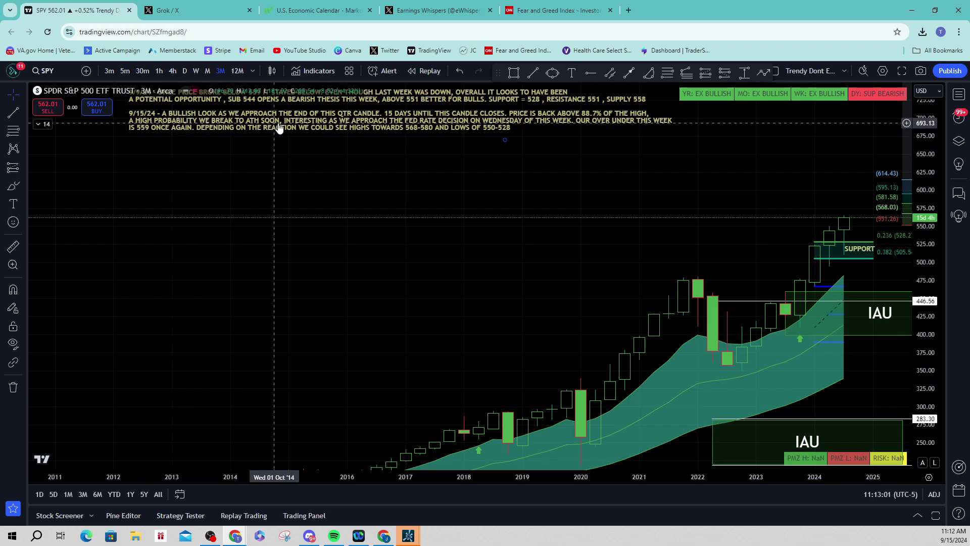
left_click(341, 127)
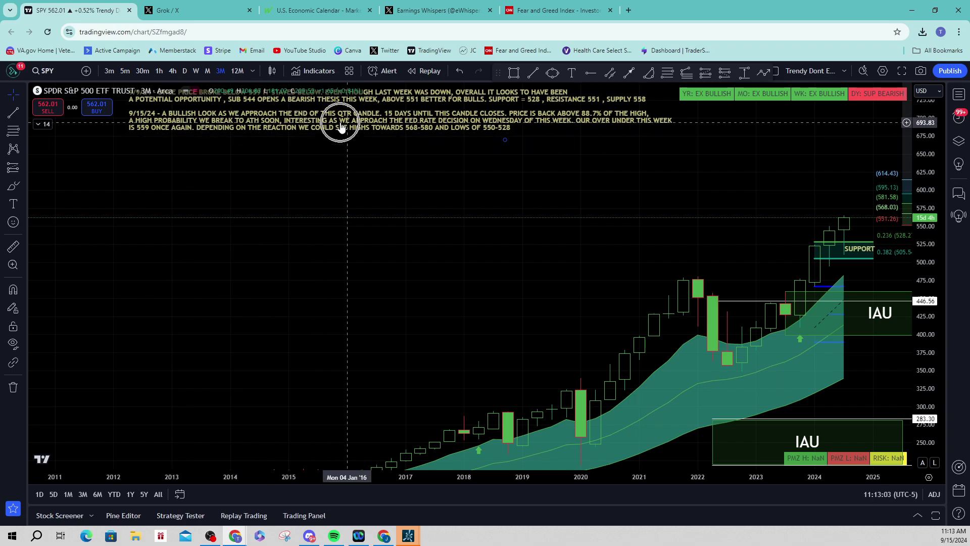
left_click(445, 128)
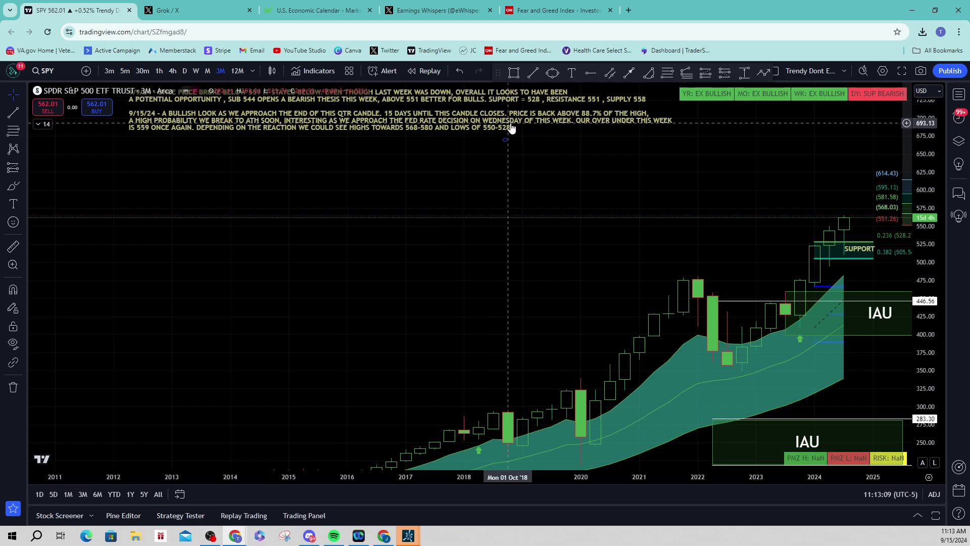
Step: Review the last line of the 9/15/24 SPY note for the over-under level and the expected highs and lows
left_click(138, 133)
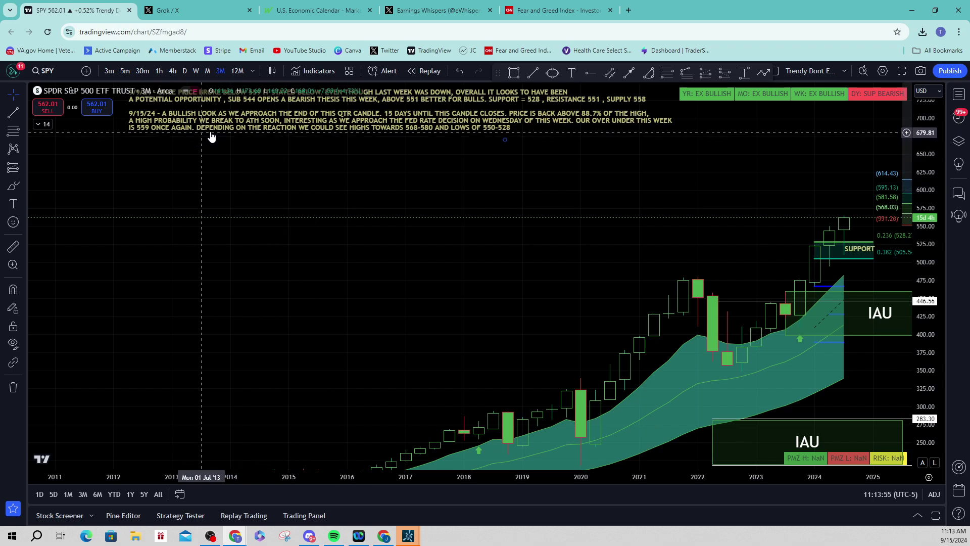
left_click(305, 135)
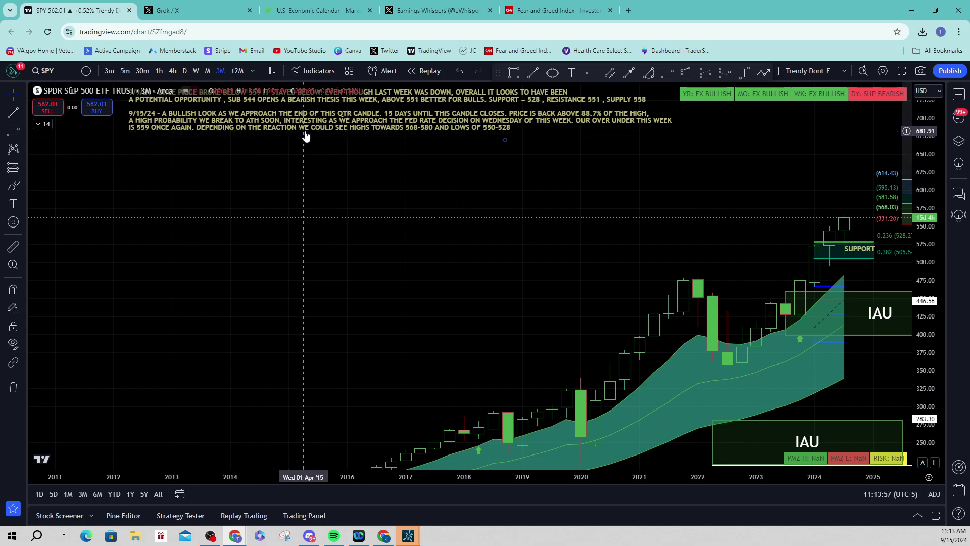
left_click(421, 134)
left_click(424, 136)
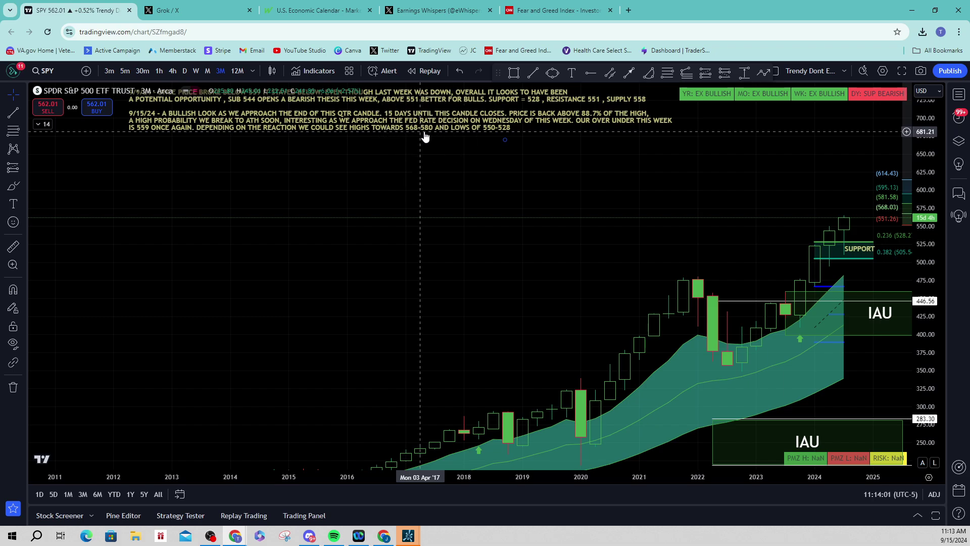
left_click(490, 136)
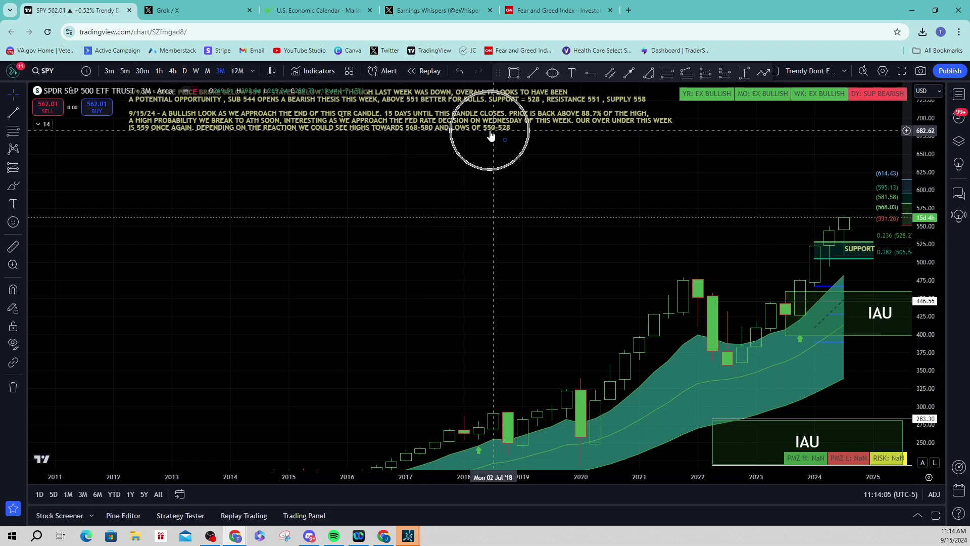
left_click_drag(481, 153, 478, 153)
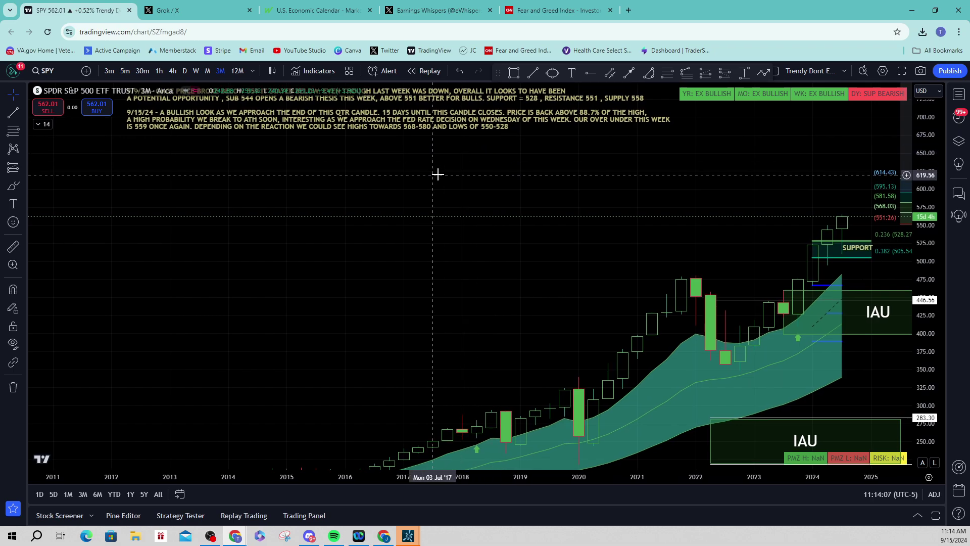
Step: Change the chart symbol to QQQ
left_click(49, 72)
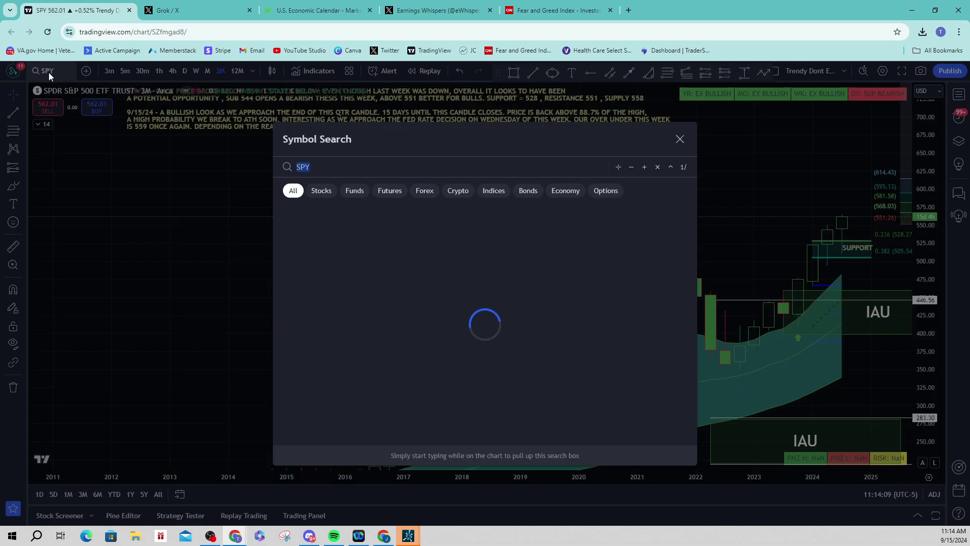
type("Q")
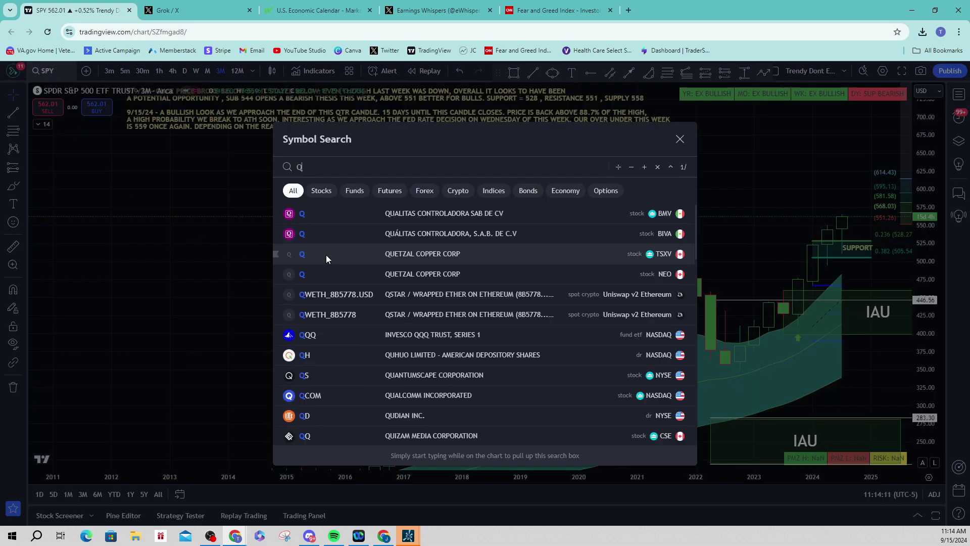
type("QQ")
key("Return")
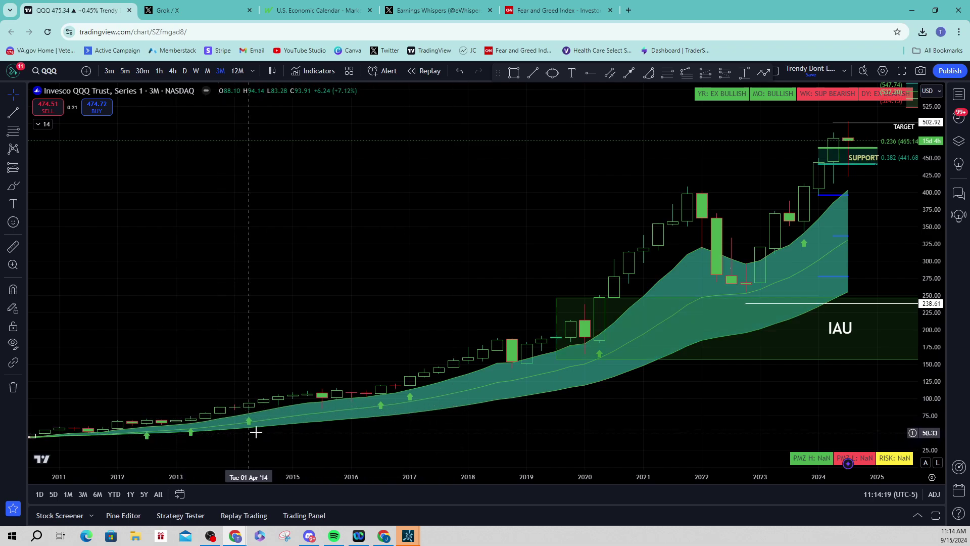
Step: Bring the recent QQQ quarterly candles into view and point a red and a green arrow at the 2023 candles
left_click(274, 430)
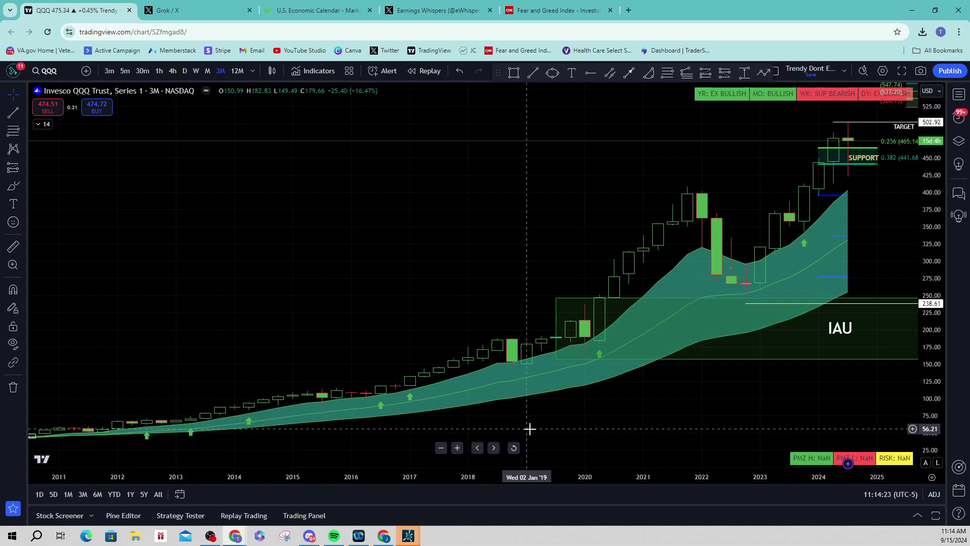
left_click_drag(572, 420, 505, 425)
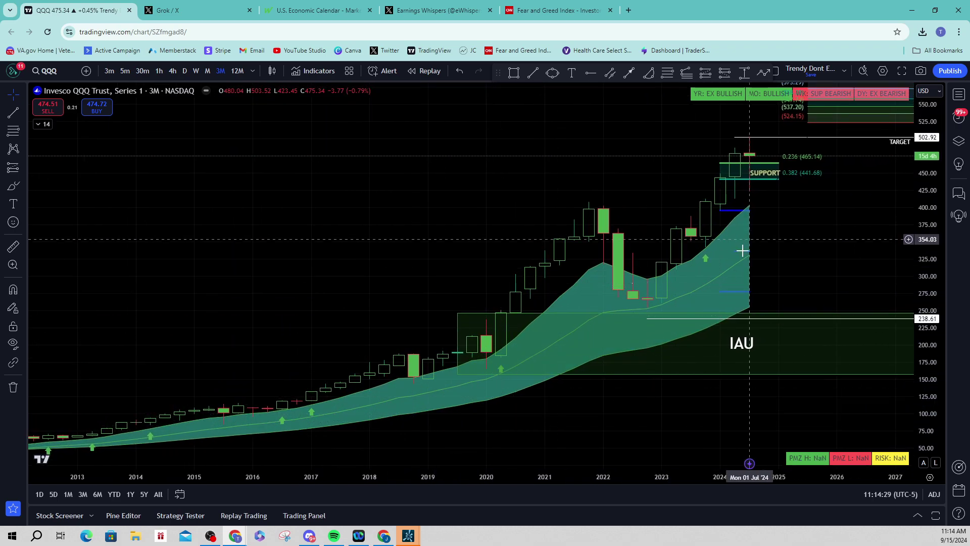
left_click_drag(705, 407, 608, 458)
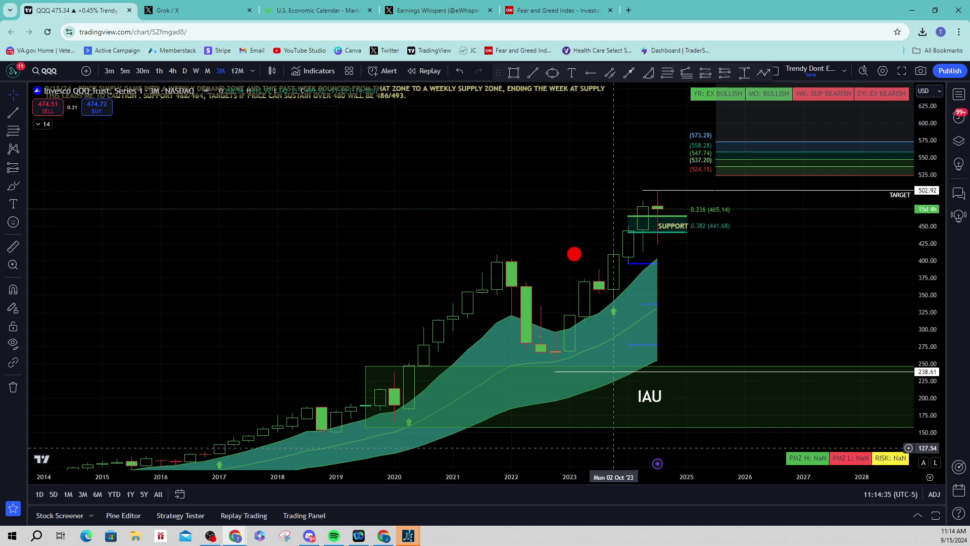
left_click_drag(582, 275, 267, 223)
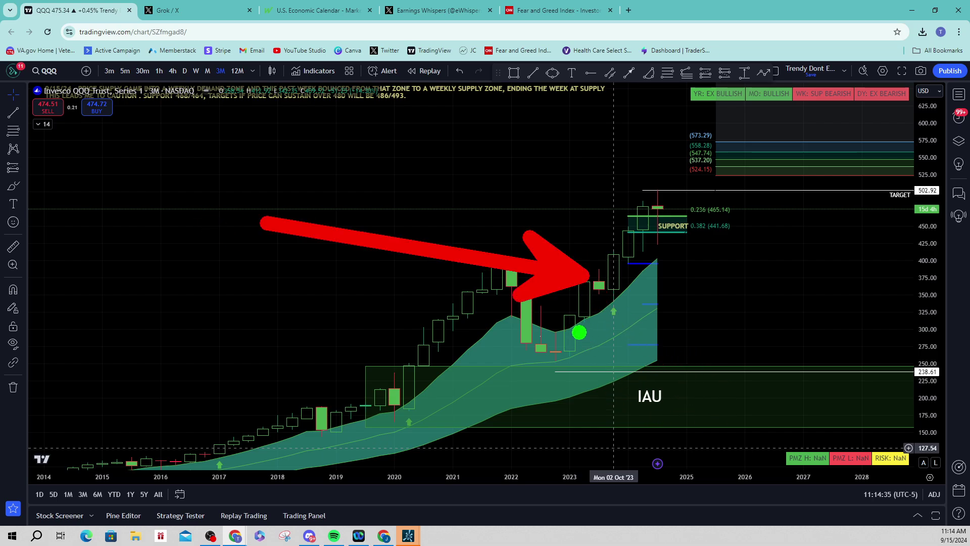
mouse_move(578, 331)
left_mouse_down()
mouse_move(798, 328)
mouse_move(578, 274)
mouse_move(541, 184)
mouse_move(432, 118)
left_mouse_up()
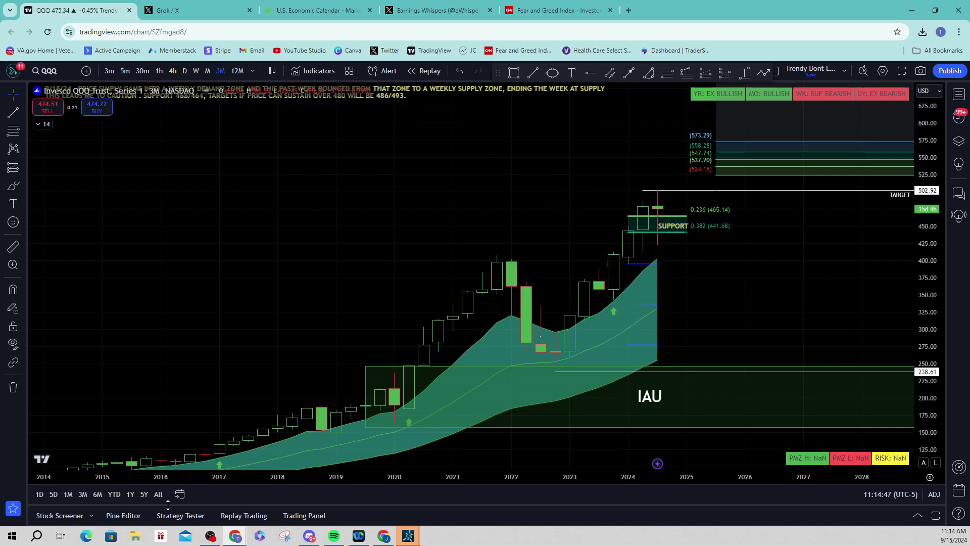
Step: Bring the QQQ target line at 502.92 into view and highlight its label
left_click_drag(714, 320, 718, 361)
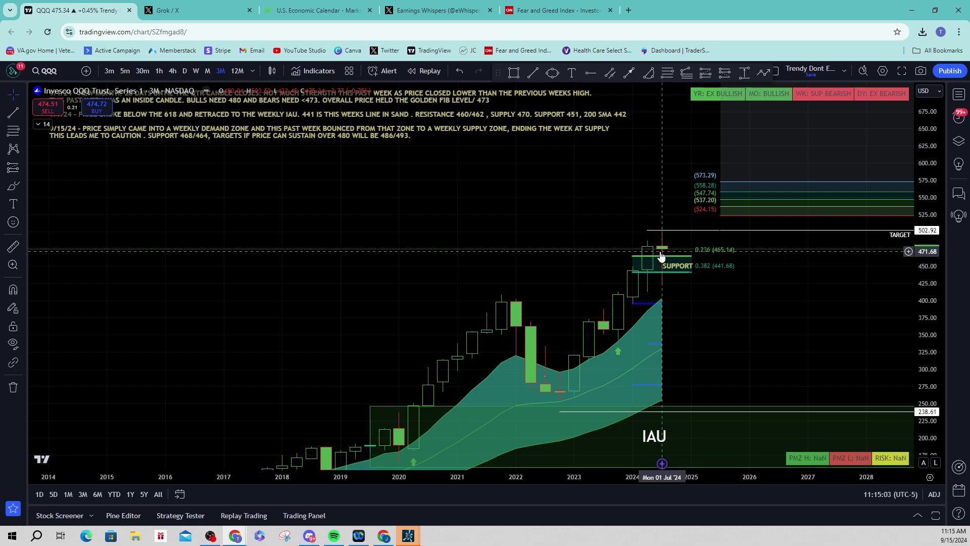
left_click(899, 231)
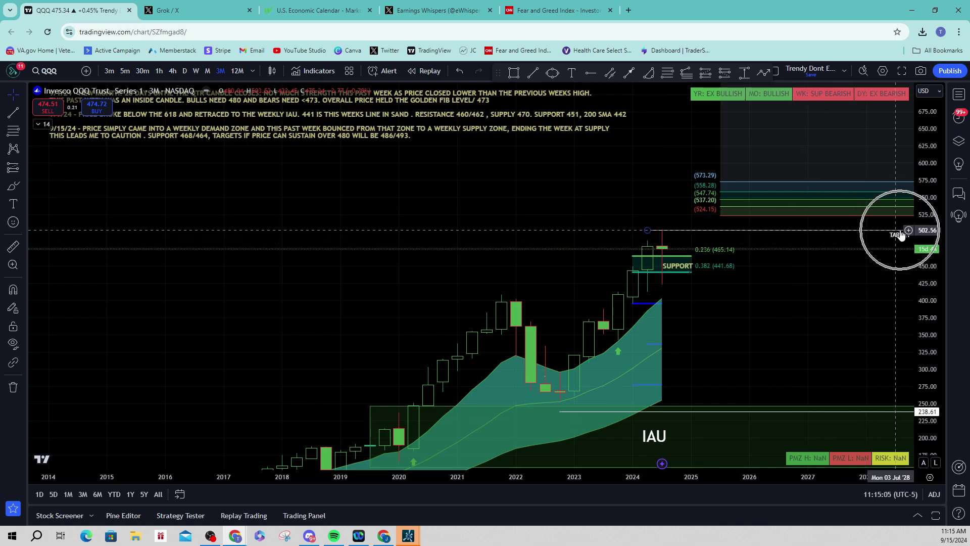
left_click(900, 232)
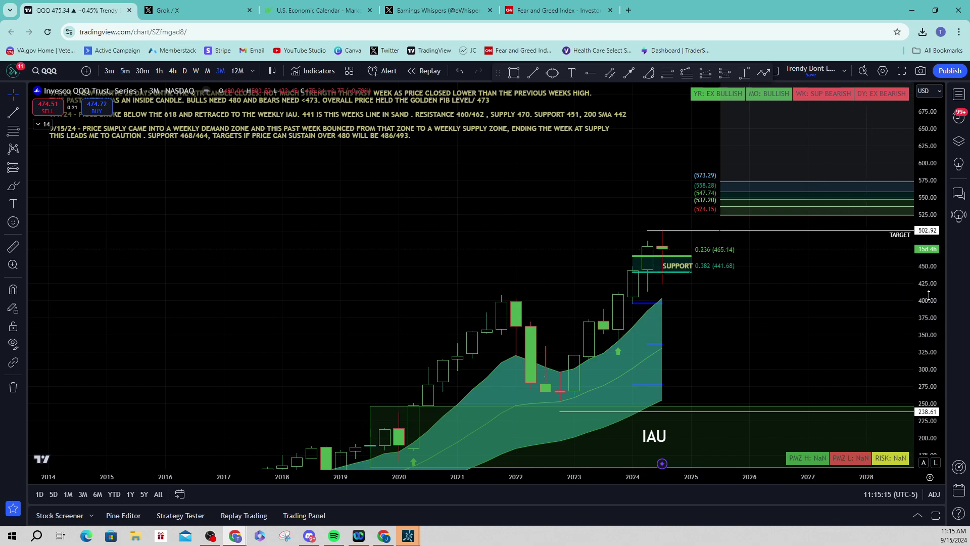
Step: Fit the dated notes and price action on the QQQ chart and point a green arrow at the candles above the support zone
left_click_drag(916, 285, 931, 307)
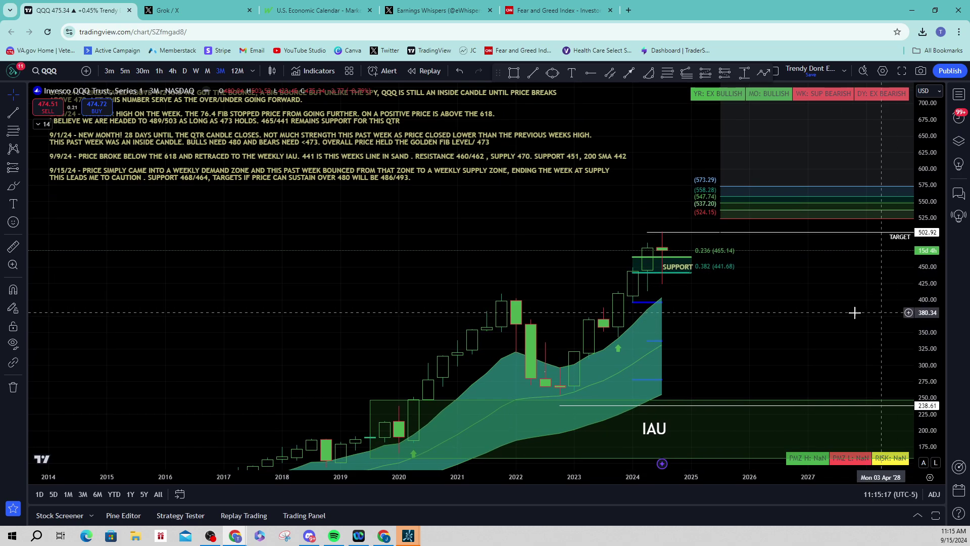
left_click_drag(828, 312, 838, 319)
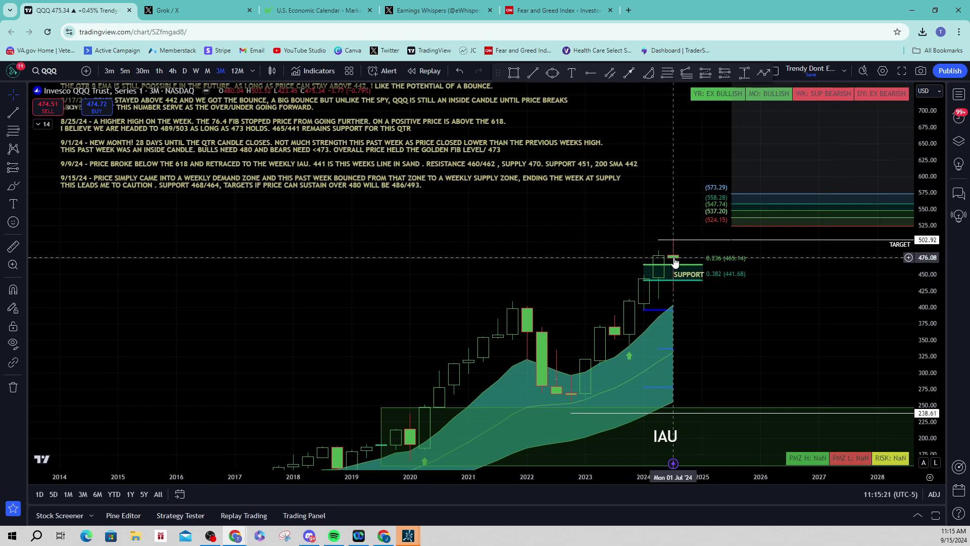
key("ctrl+2")
mouse_move(645, 257)
left_mouse_down()
mouse_move(271, 273)
mouse_move(276, 257)
left_mouse_up()
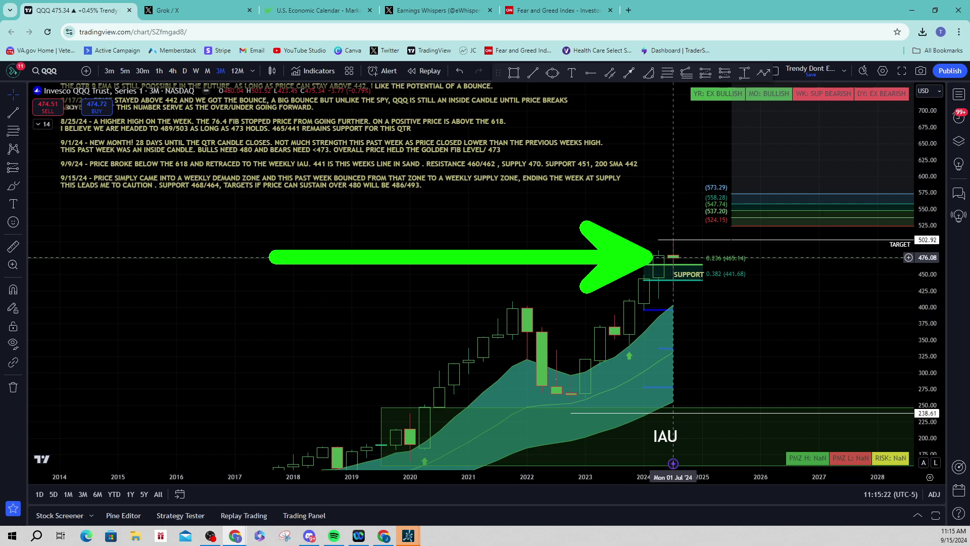
key("Escape")
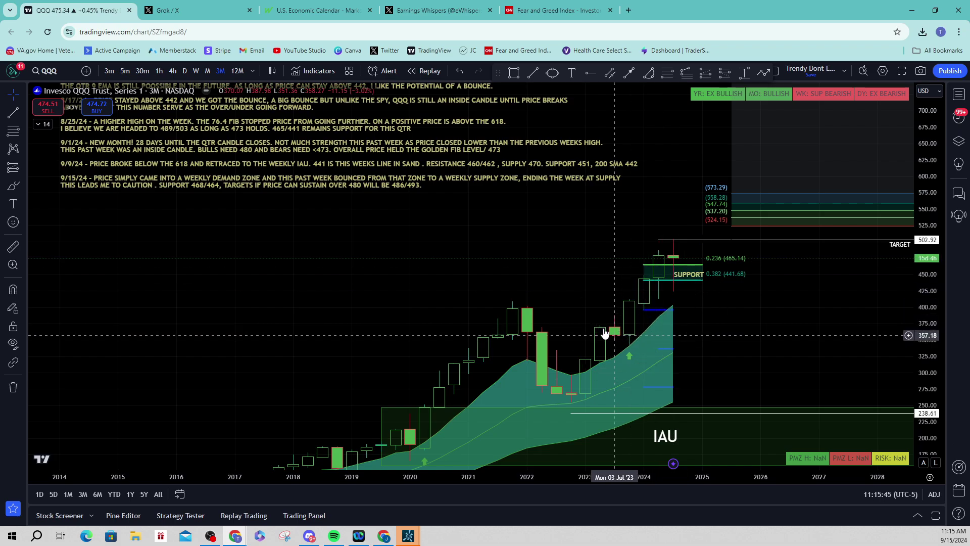
Step: Read the 9/15/24 QQQ note for its weekly demand and supply zones, support levels and upside targets
left_click_drag(515, 303, 615, 280)
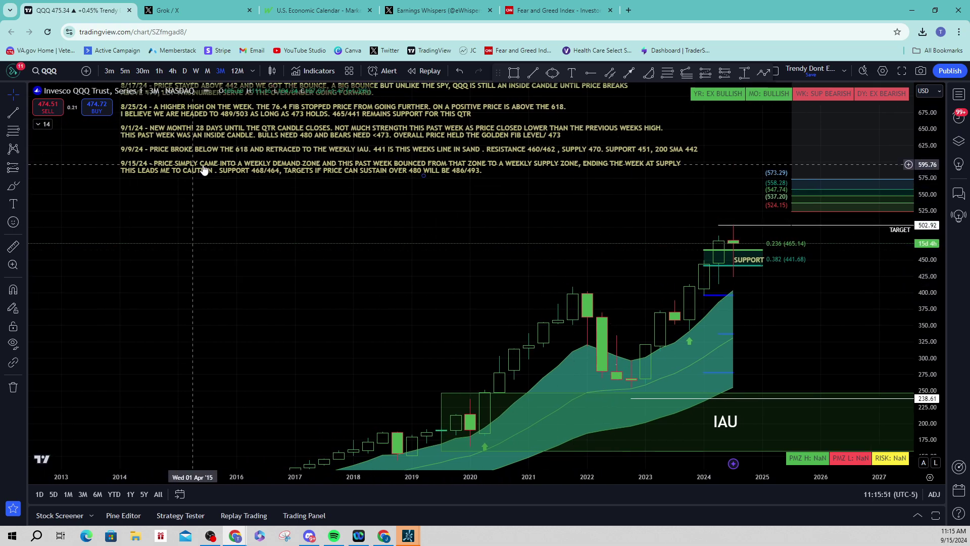
key("ctrl")
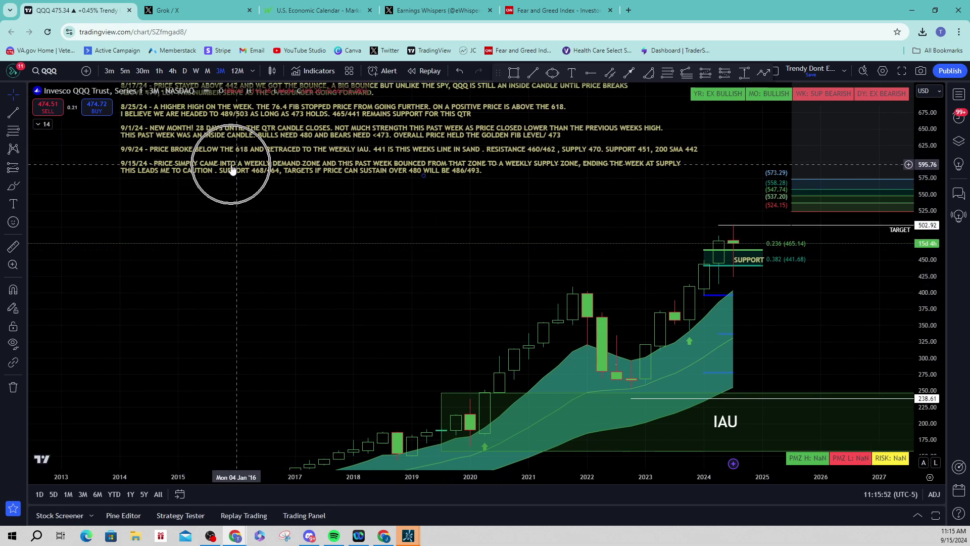
left_click(326, 167)
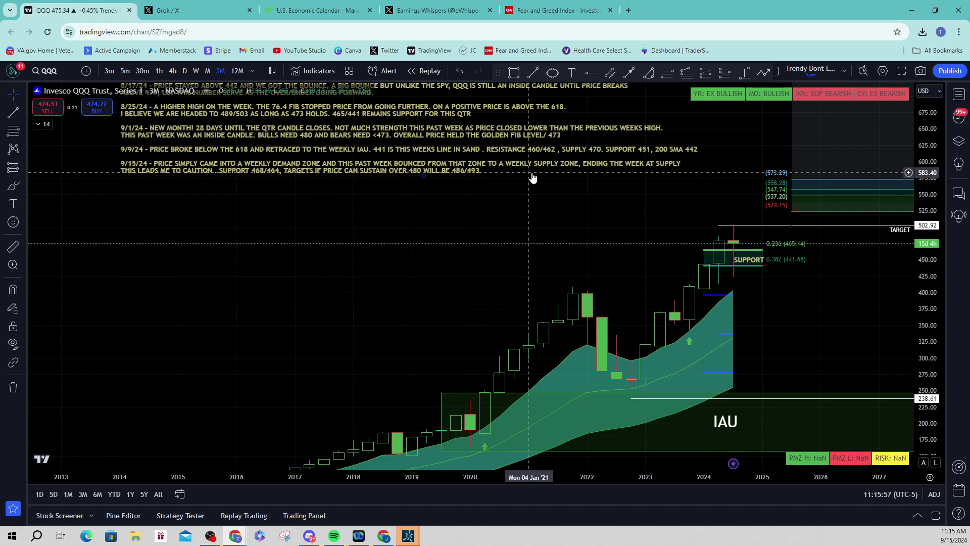
left_click(190, 175)
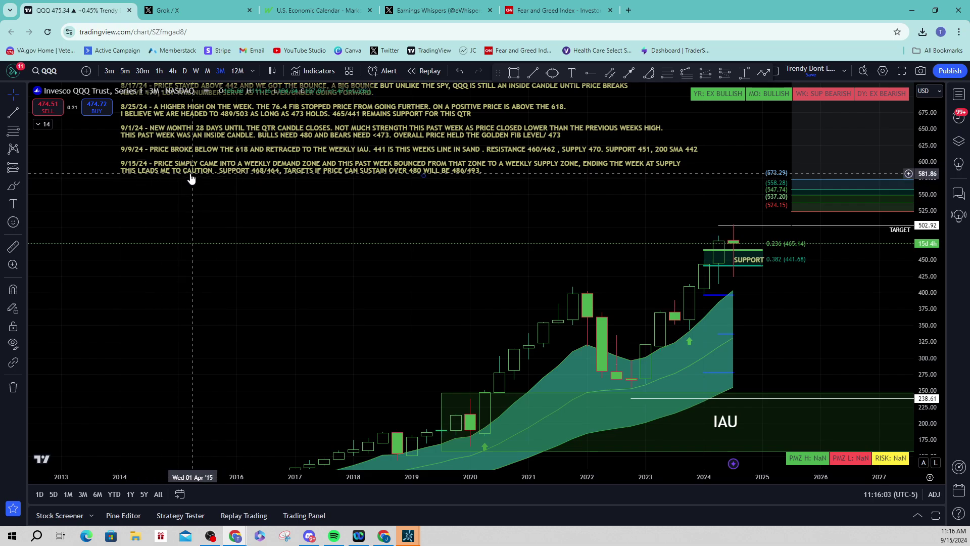
left_click(191, 175)
left_click(193, 176)
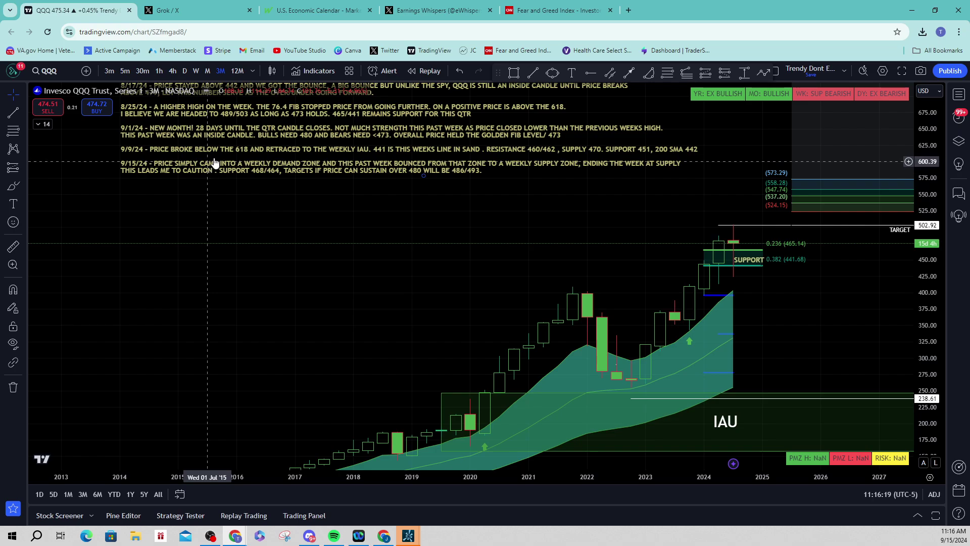
key("ctrl")
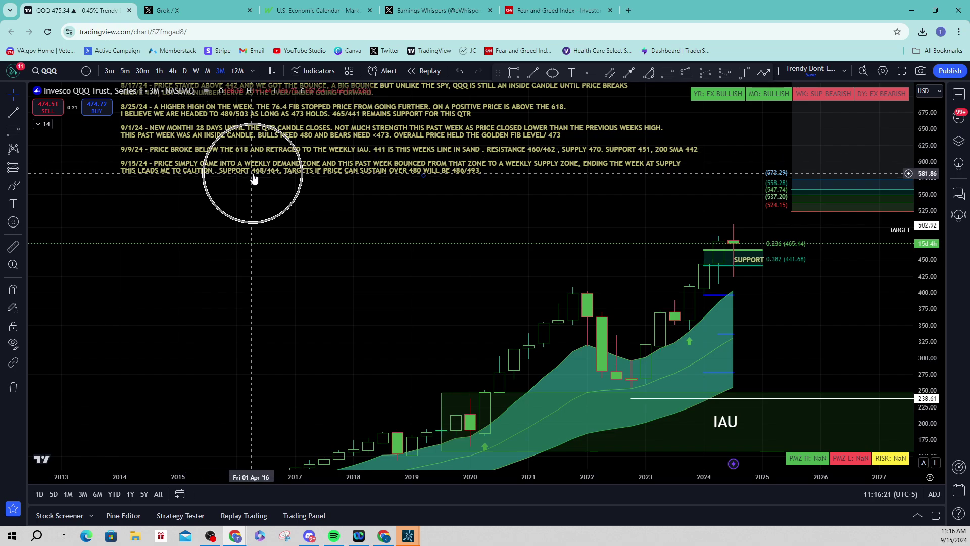
key("ctrl")
key("ctrl")
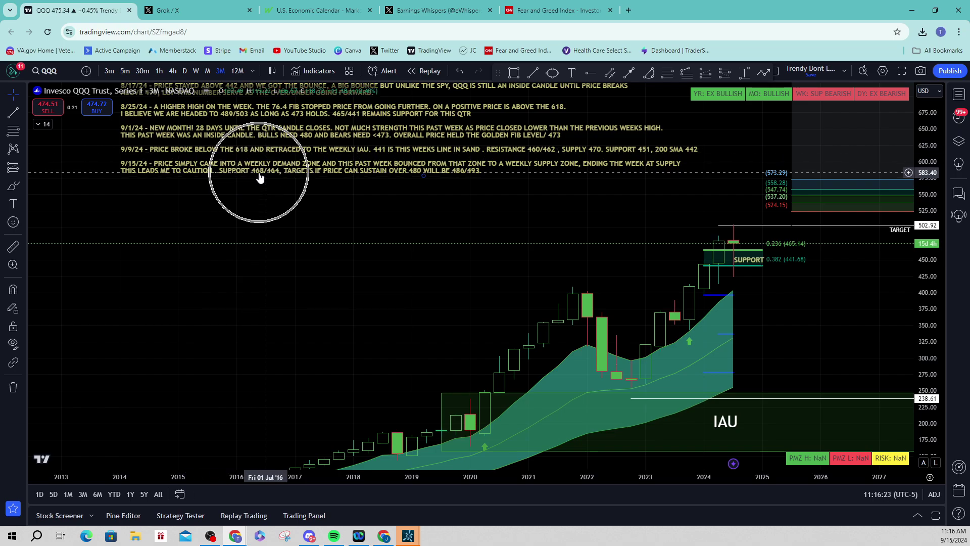
Step: Change the chart symbol to SPY
left_click(53, 72)
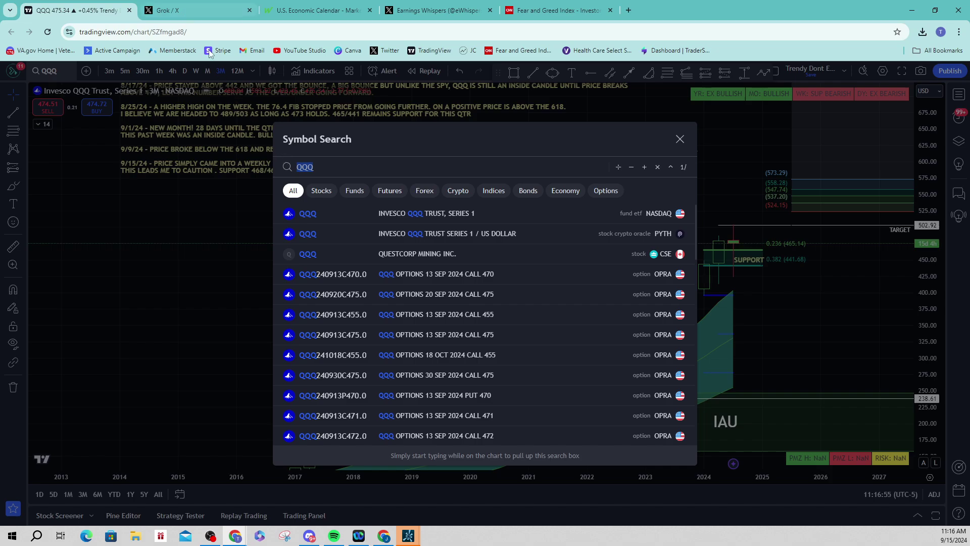
left_click(679, 140)
left_click(48, 73)
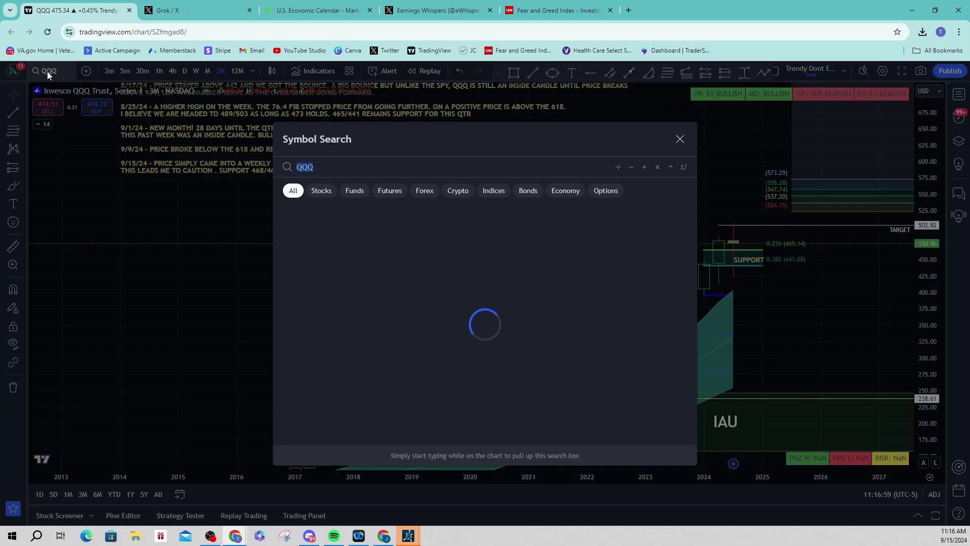
type("SPY")
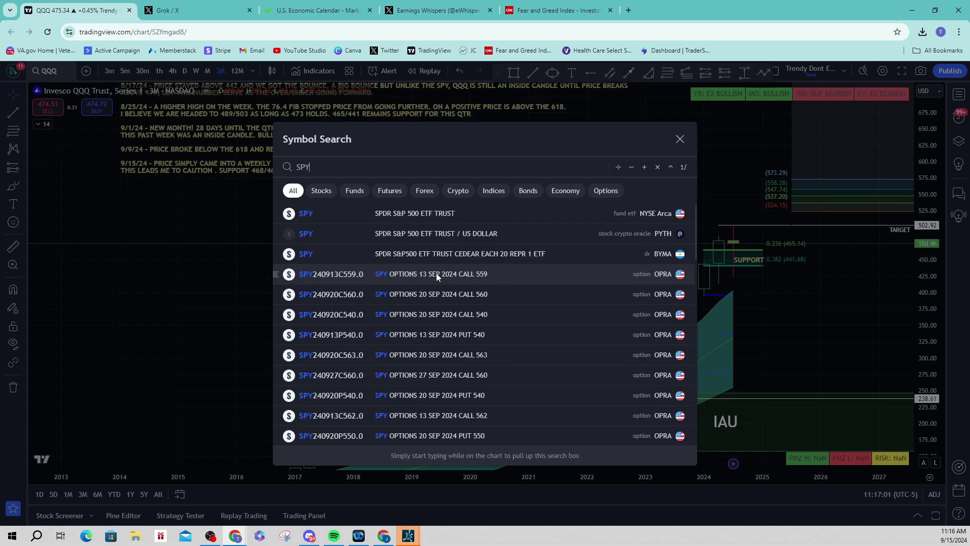
key("Return")
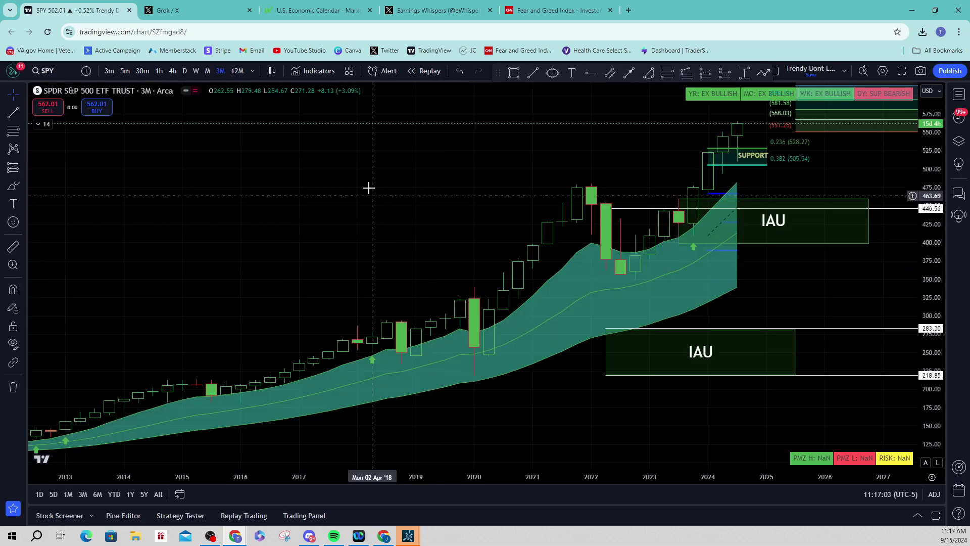
Step: Switch the SPY chart to the weekly timeframe and frame the 2024 candles with the support zone and Fibonacci extension levels
left_click_drag(504, 163, 316, 232)
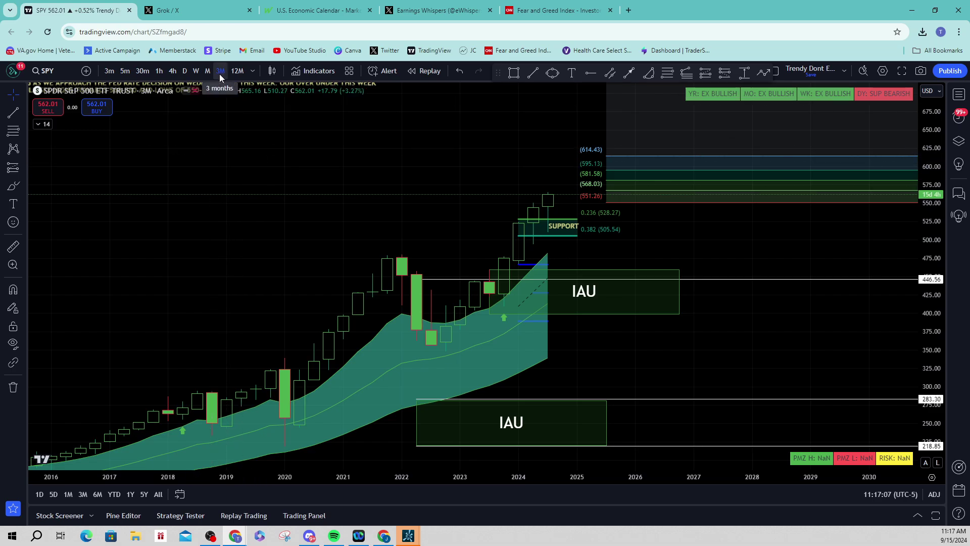
left_click(195, 72)
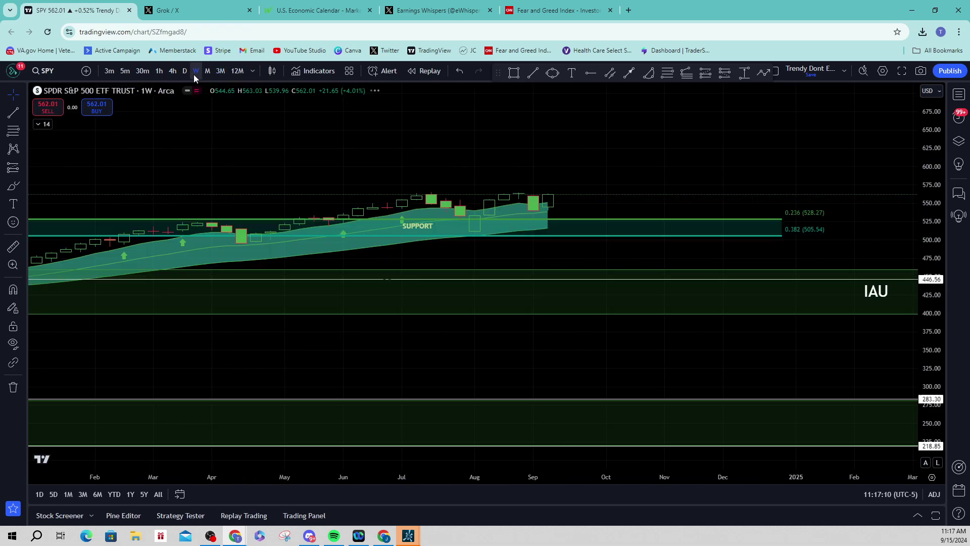
left_click_drag(926, 236, 926, 222)
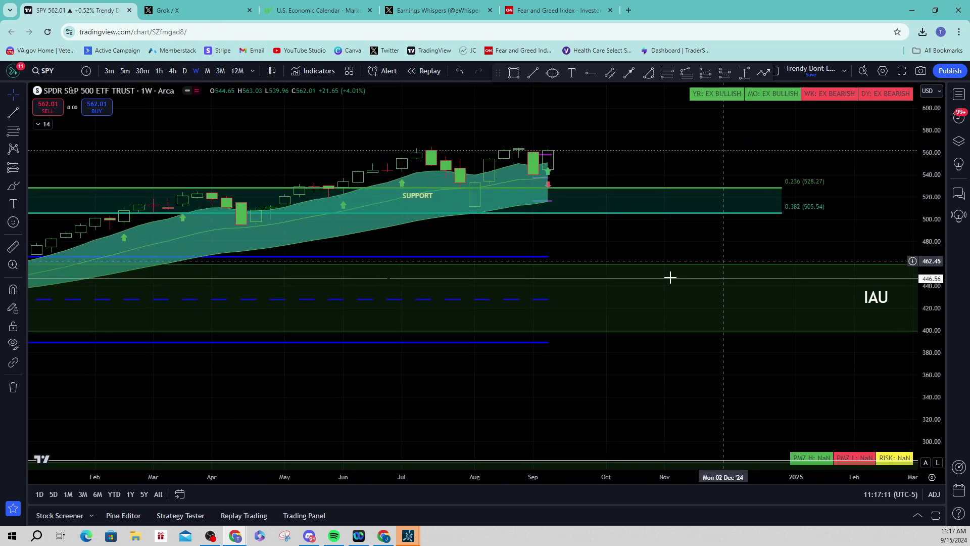
left_click_drag(457, 477, 722, 444)
left_click_drag(834, 397, 640, 451)
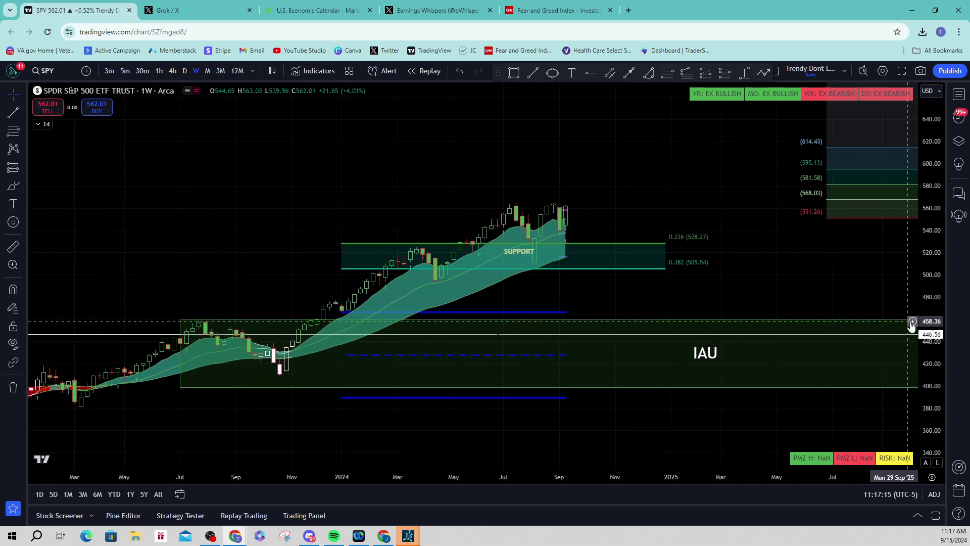
left_click_drag(932, 334, 933, 193)
left_click_drag(832, 265, 773, 339)
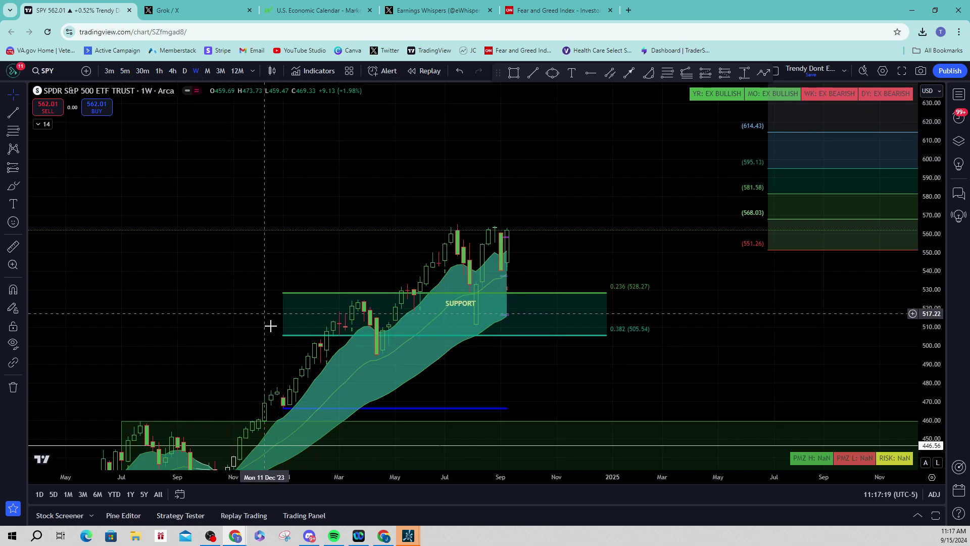
left_click_drag(535, 270, 471, 274)
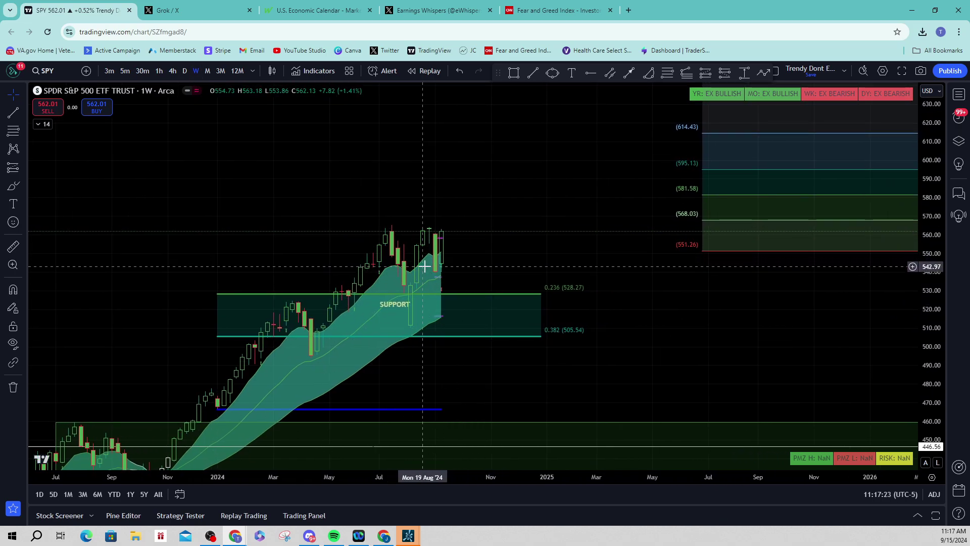
left_click_drag(535, 257, 566, 252)
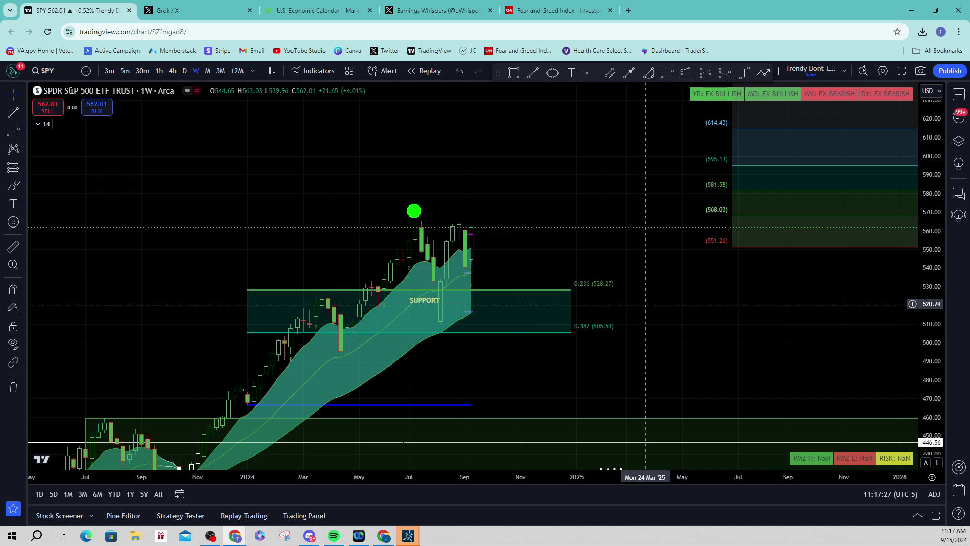
Step: Mark the July high with a green box and the August low with a pink box, and highlight the latest weekly candle's level
left_click_drag(394, 208, 436, 224)
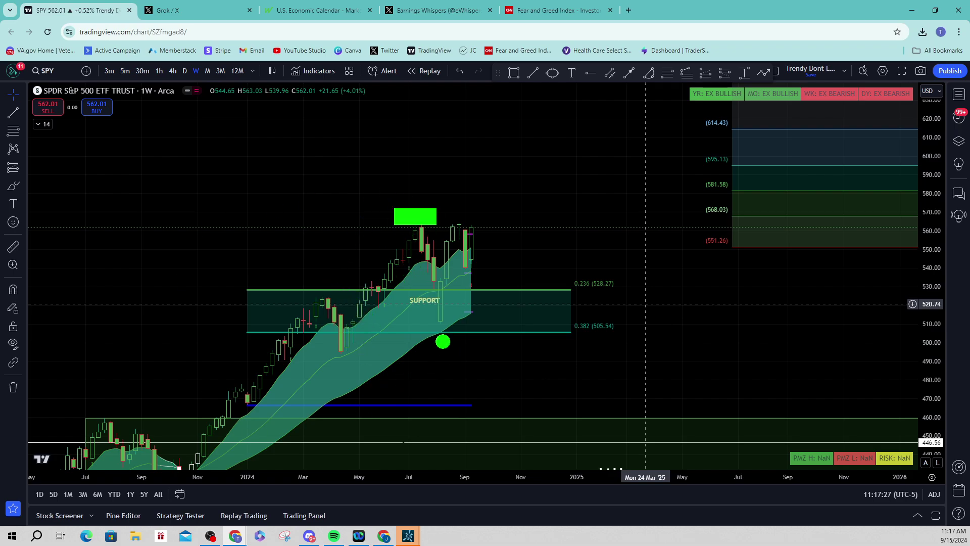
left_click_drag(425, 325, 518, 338)
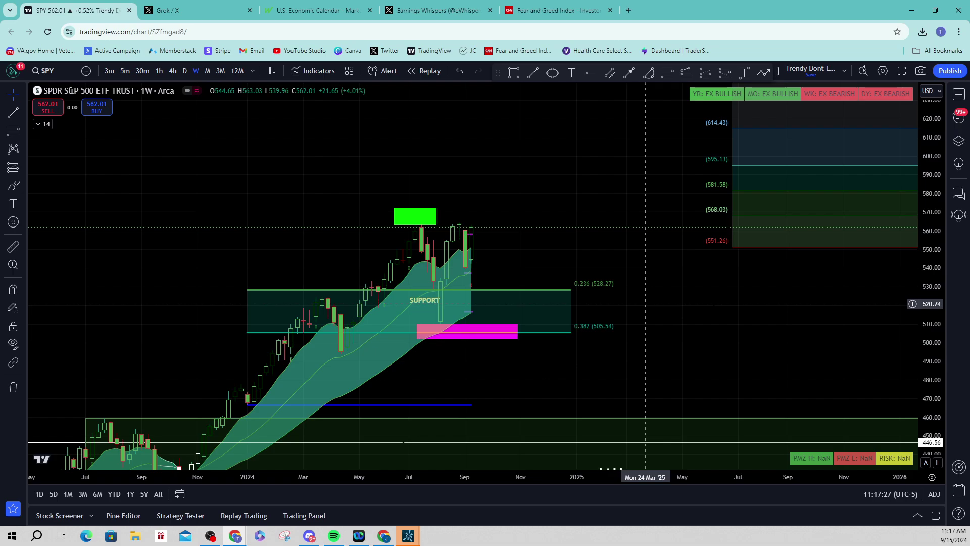
left_click_drag(477, 223, 647, 225)
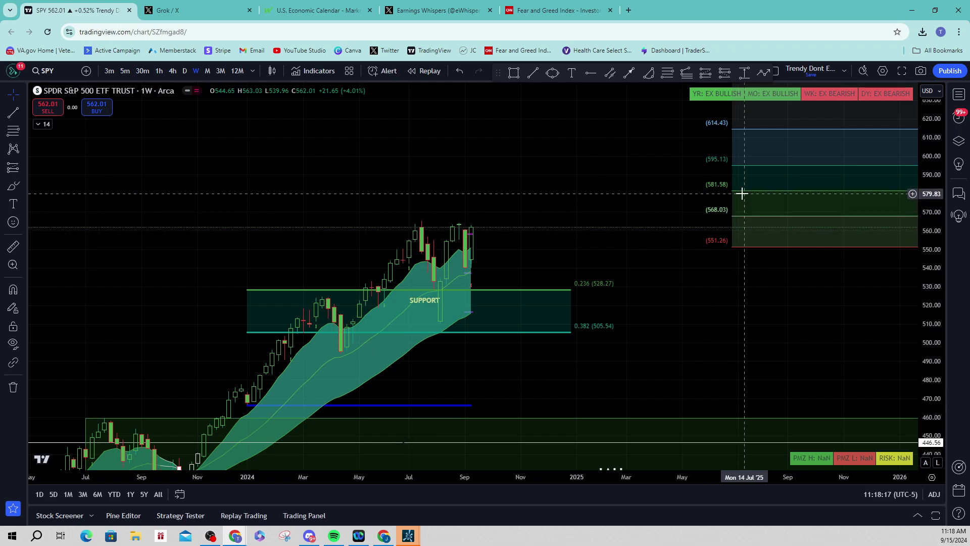
Step: Shift the Fibonacci extension upward on the weekly SPY chart and undo the move
left_click_drag(692, 317, 694, 292)
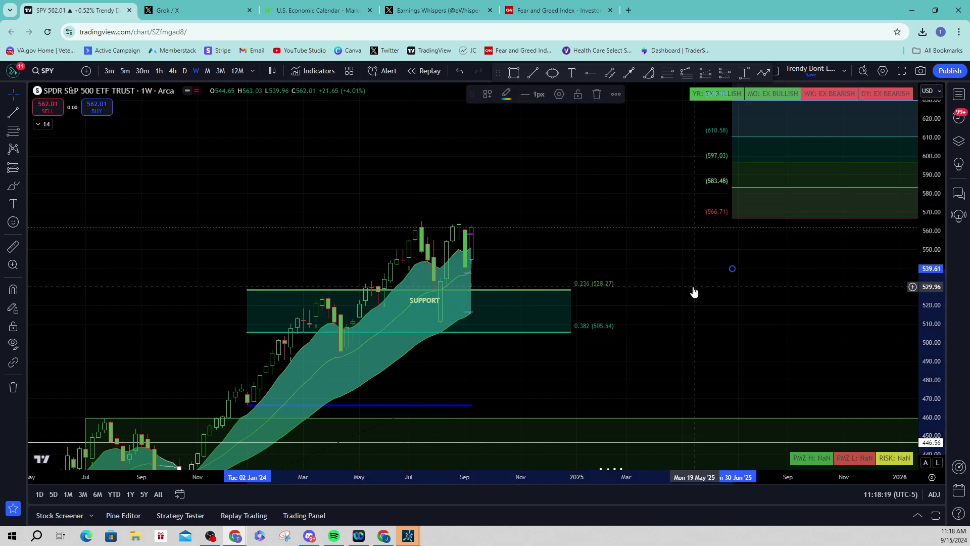
key("ctrl+z")
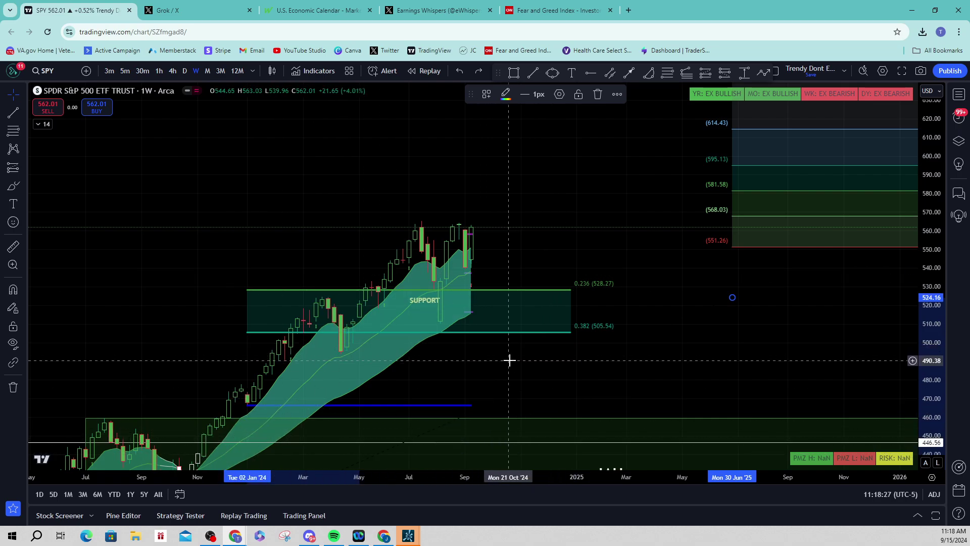
Step: Point out the latest weekly SPY candle, and switch the chart to the 4-hour timeframe with the late-July to September candles in view
key("ctrl+2")
left_click_drag(476, 258, 611, 453)
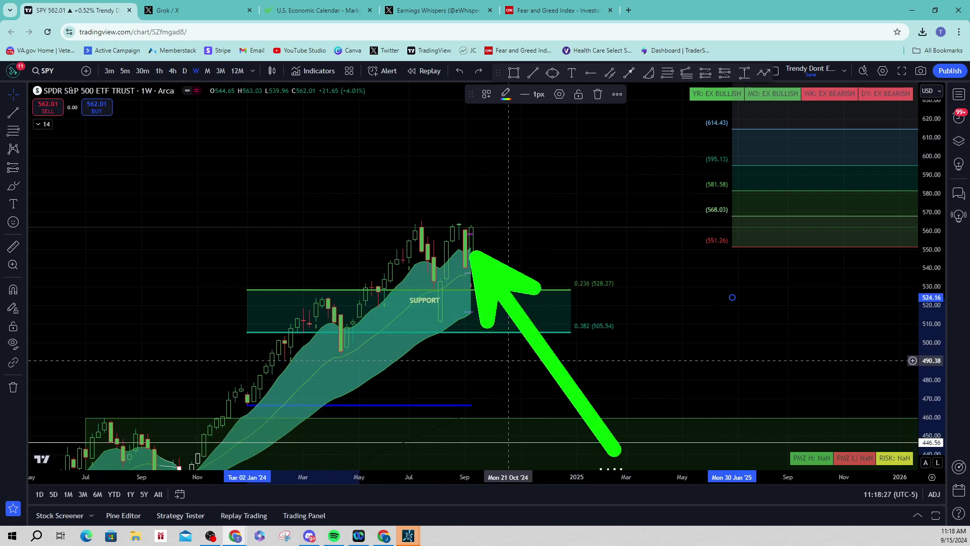
left_click(172, 71)
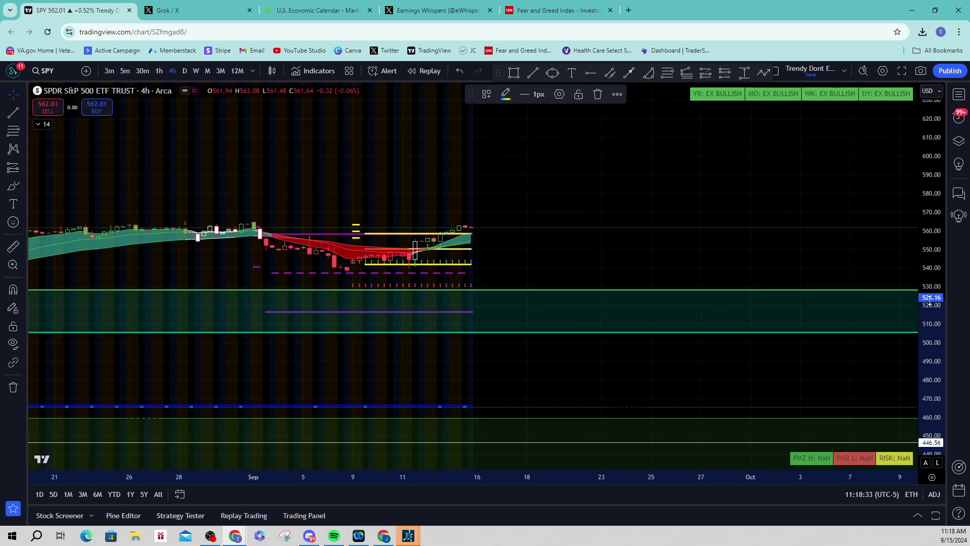
left_click_drag(931, 302, 931, 101)
left_click_drag(736, 251, 790, 340)
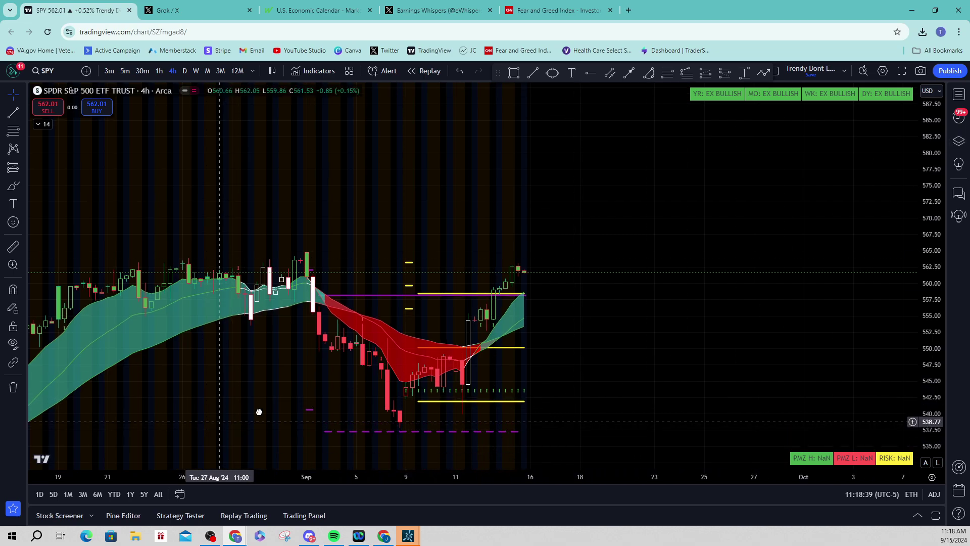
left_click_drag(257, 409, 560, 323)
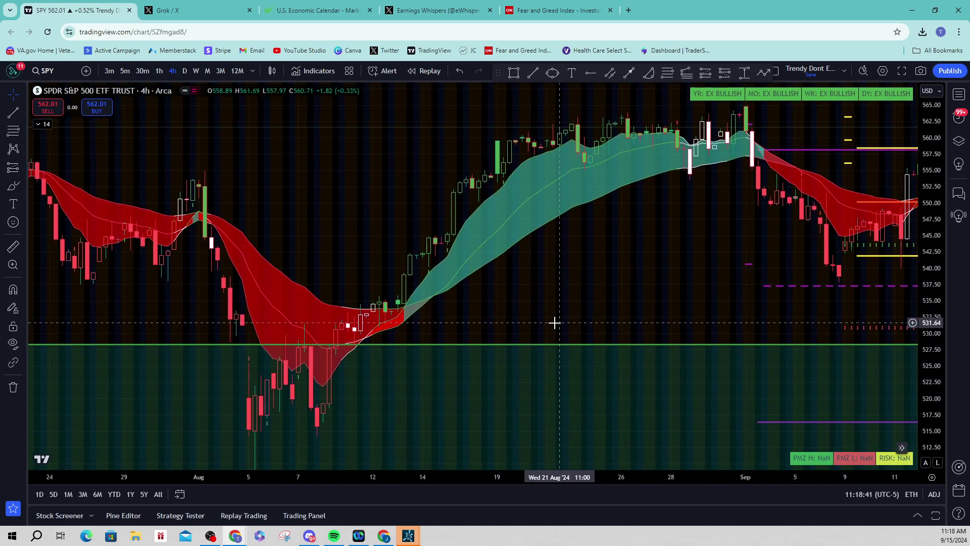
Step: Mark the stages of the mid-August rally on the 4-hour SPY chart with pointer arrows, and clear the markings
key("ctrl+2")
left_click_drag(414, 301, 429, 367)
left_click_drag(441, 279, 455, 310)
mouse_move(458, 248)
left_mouse_down()
mouse_move(505, 253)
mouse_move(588, 172)
left_mouse_up()
key("Escape")
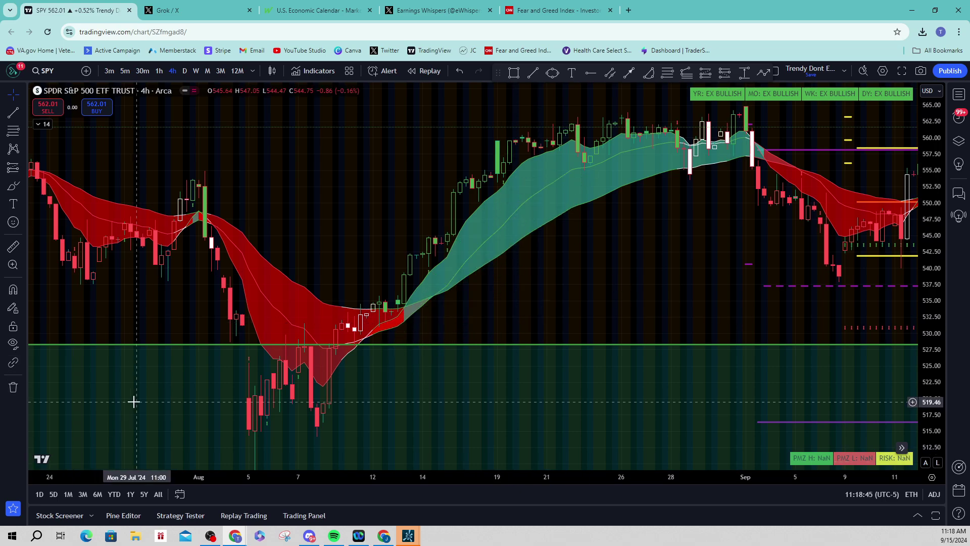
Step: Mark the early-August sell-off and rebound on the 4-hour SPY chart with green arrows along the candles, and clear the markings
key("ctrl+2")
left_click_drag(202, 240, 37, 283)
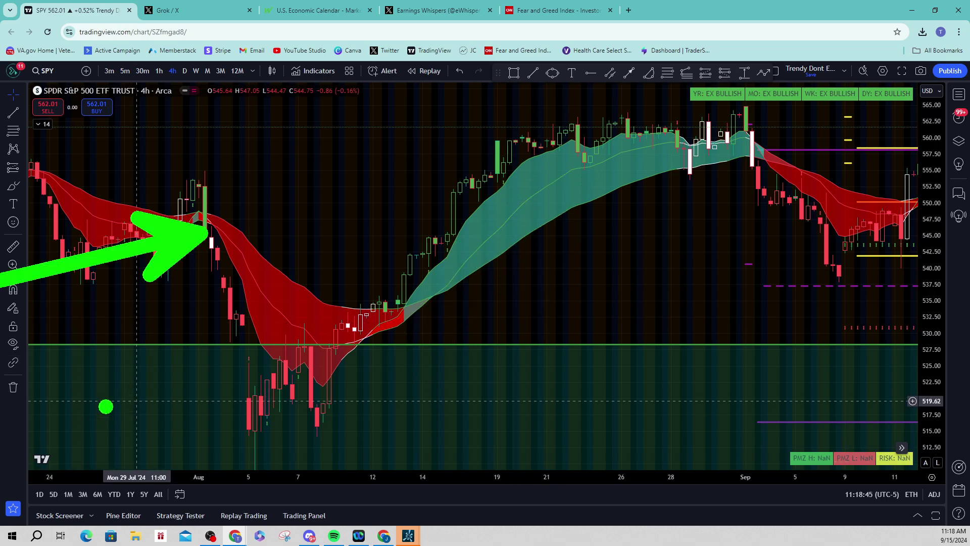
left_click_drag(208, 256, 190, 309)
mouse_move(207, 238)
left_mouse_down()
mouse_move(151, 273)
mouse_move(232, 290)
mouse_move(237, 321)
mouse_move(171, 350)
left_mouse_up()
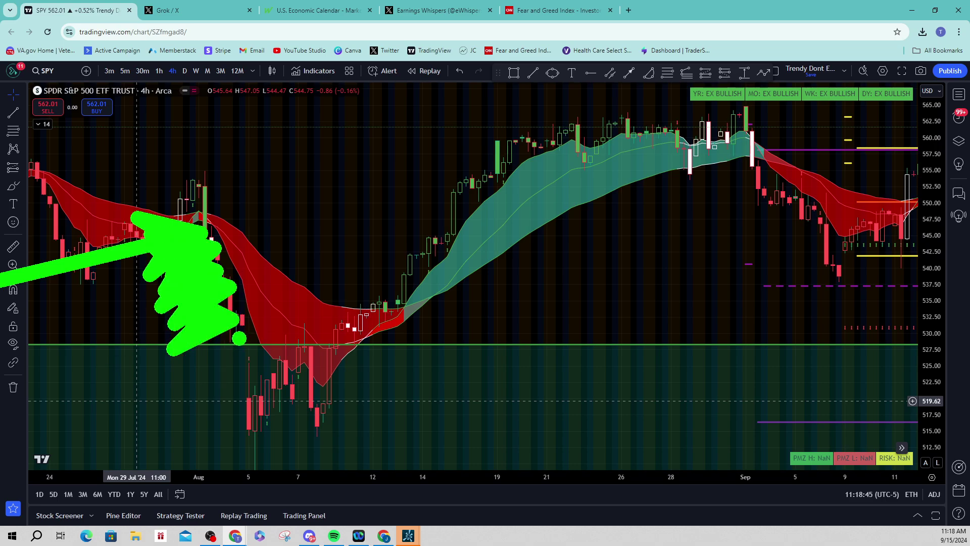
mouse_move(239, 340)
left_mouse_down()
mouse_move(181, 369)
mouse_move(209, 418)
mouse_move(275, 374)
mouse_move(296, 439)
mouse_move(344, 374)
mouse_move(387, 421)
mouse_move(399, 366)
mouse_move(432, 382)
left_mouse_up()
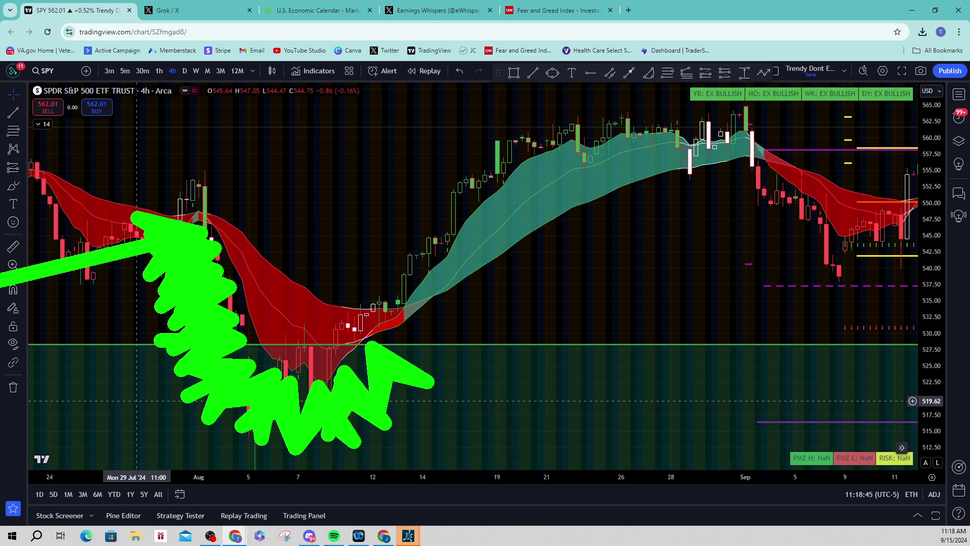
left_click(356, 354)
key("Escape")
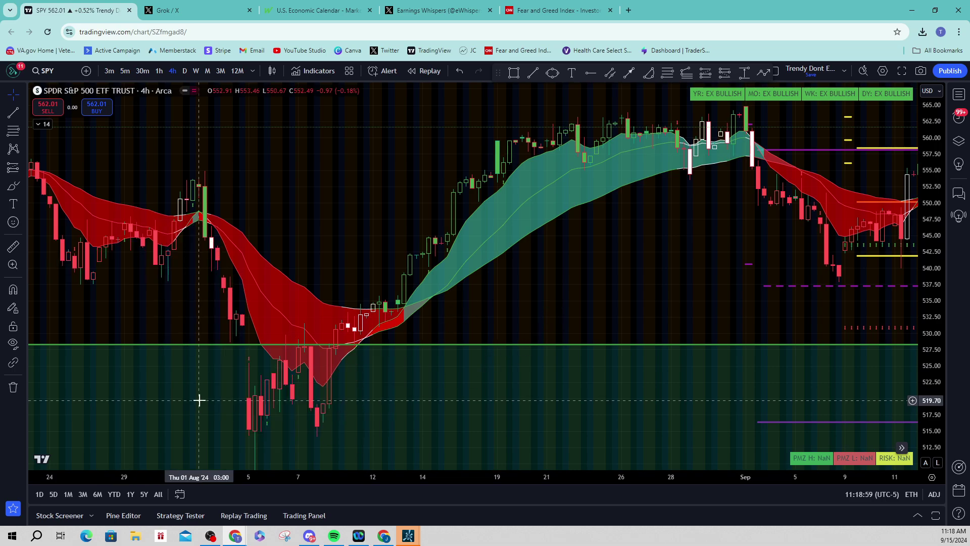
Step: Change the chart symbol to QQQ
left_click_drag(604, 299, 440, 290)
left_click(49, 74)
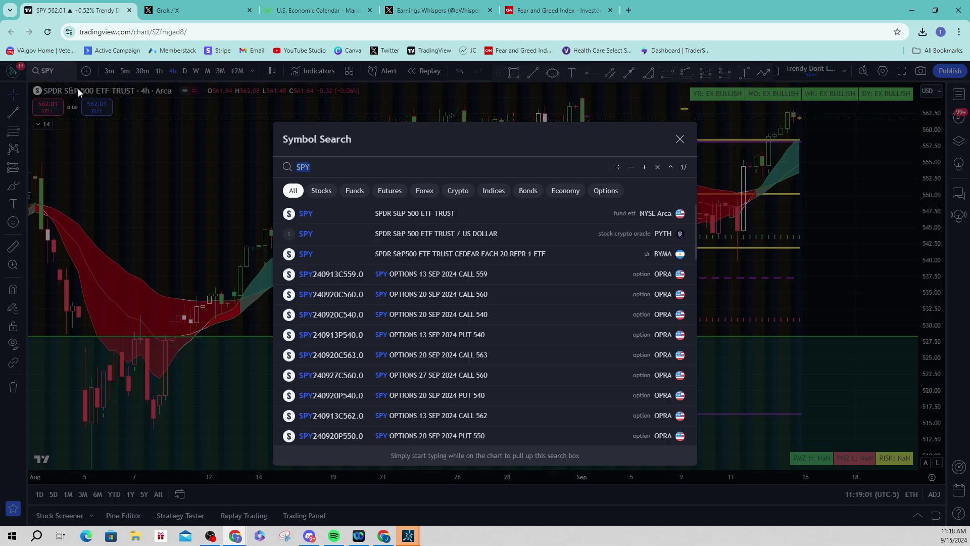
type("QQQ")
key("Return")
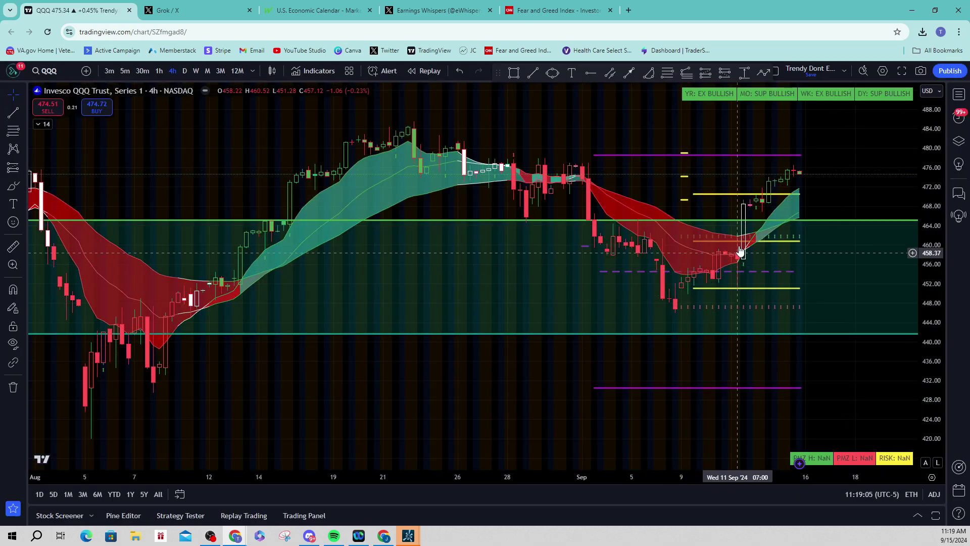
Step: Point green arrows at the September recovery candles on the 4-hour QQQ chart, and clear them
mouse_move(701, 349)
left_mouse_down()
mouse_move(658, 363)
mouse_move(688, 356)
left_mouse_up()
mouse_move(711, 282)
left_mouse_down()
mouse_move(730, 337)
mouse_move(739, 336)
left_mouse_up()
left_click_drag(739, 223, 827, 368)
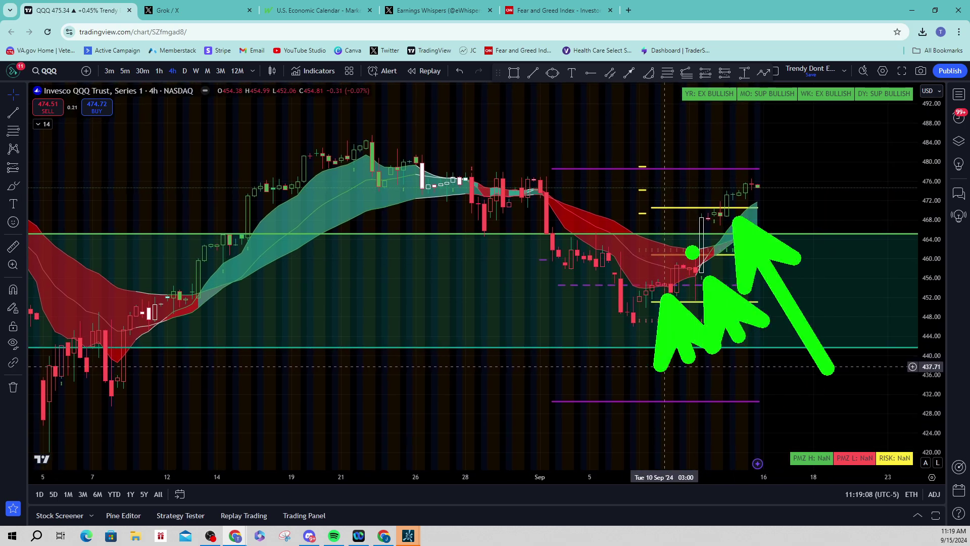
key("Escape")
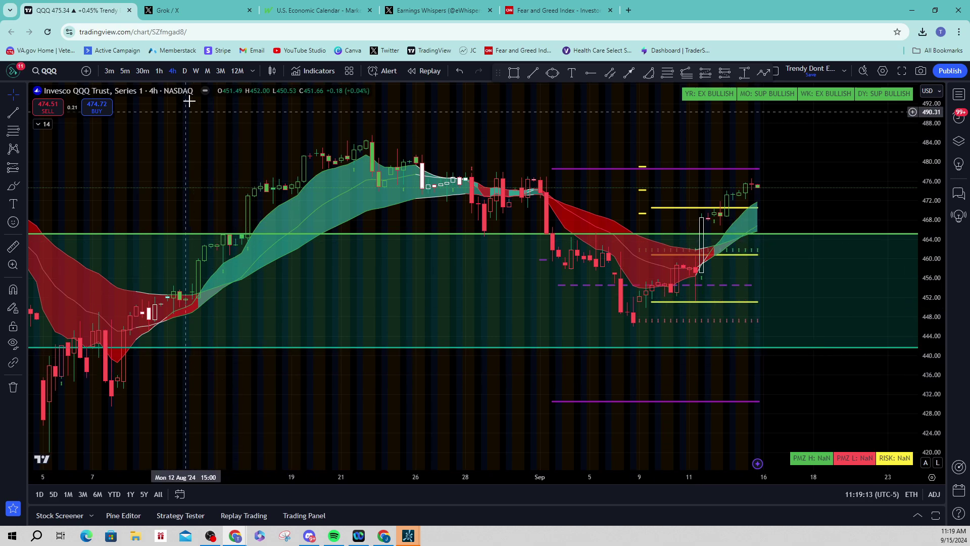
Step: Switch the QQQ chart to the weekly timeframe and frame the March to September candles with the support zone and target line
left_click(196, 70)
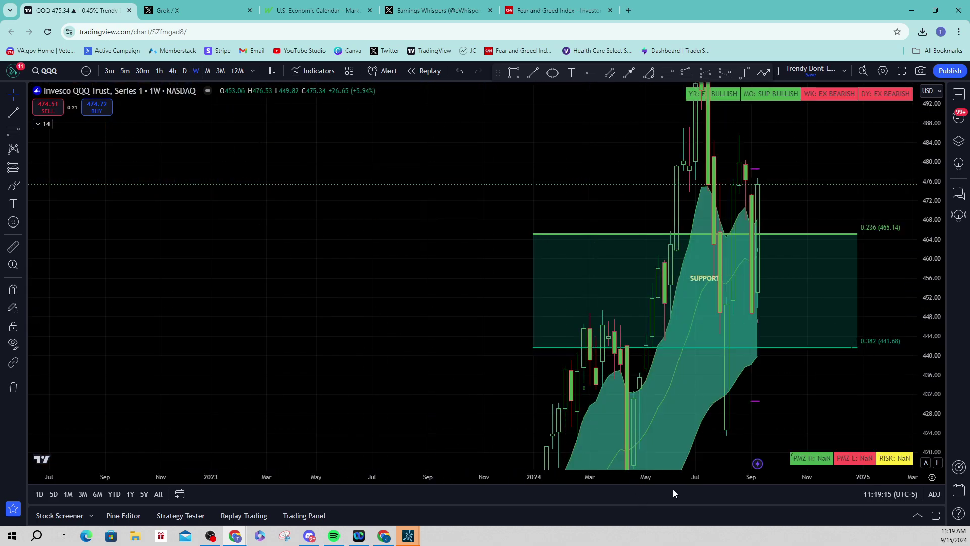
left_click_drag(676, 477, 320, 461)
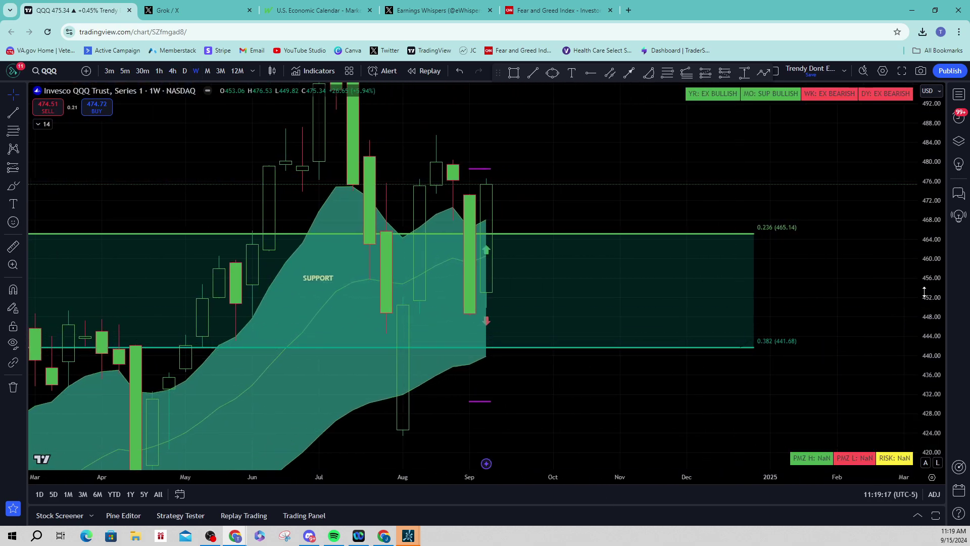
left_click_drag(926, 346, 927, 406)
left_click_drag(620, 385, 672, 389)
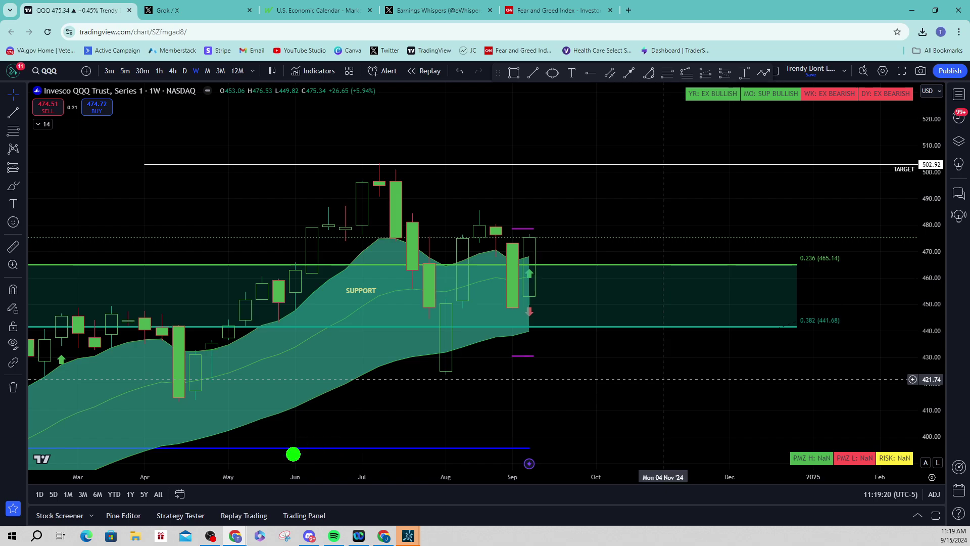
Step: Box the April-to-August lows and the zone beneath the latest weekly QQQ candles in green, and point arrows at the September low and close
mouse_move(185, 358)
left_mouse_down()
mouse_move(529, 377)
mouse_move(538, 418)
left_mouse_up()
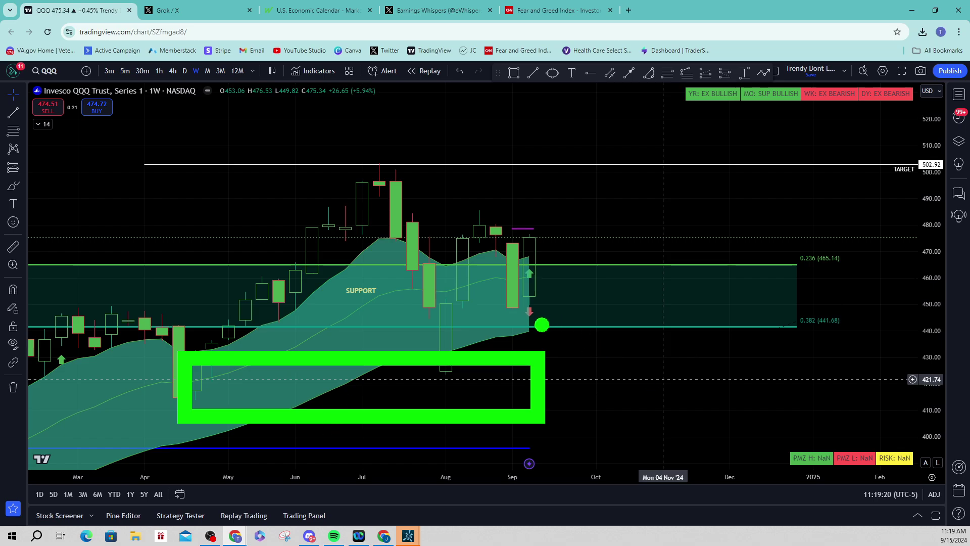
left_click_drag(524, 312, 796, 541)
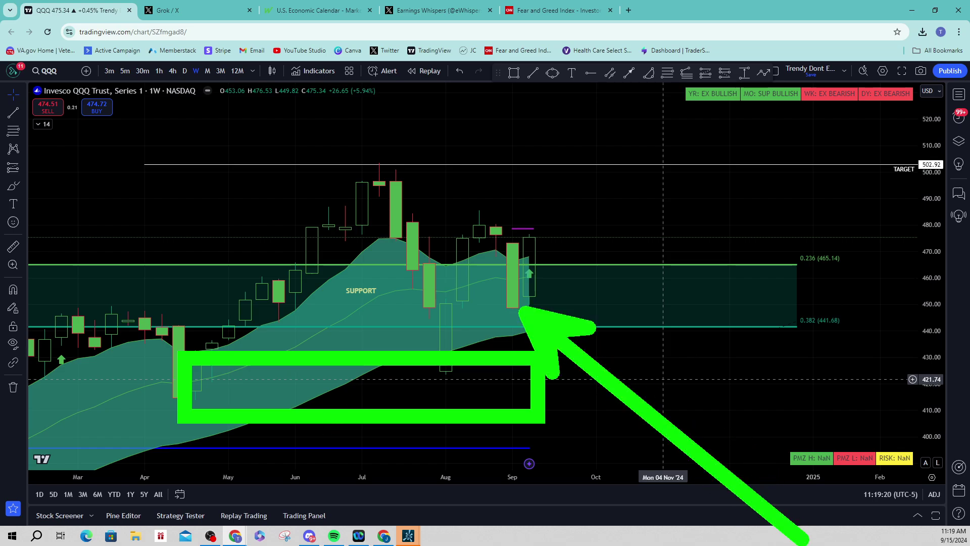
mouse_move(436, 304)
left_mouse_down()
mouse_move(714, 309)
mouse_move(868, 329)
mouse_move(891, 382)
left_mouse_up()
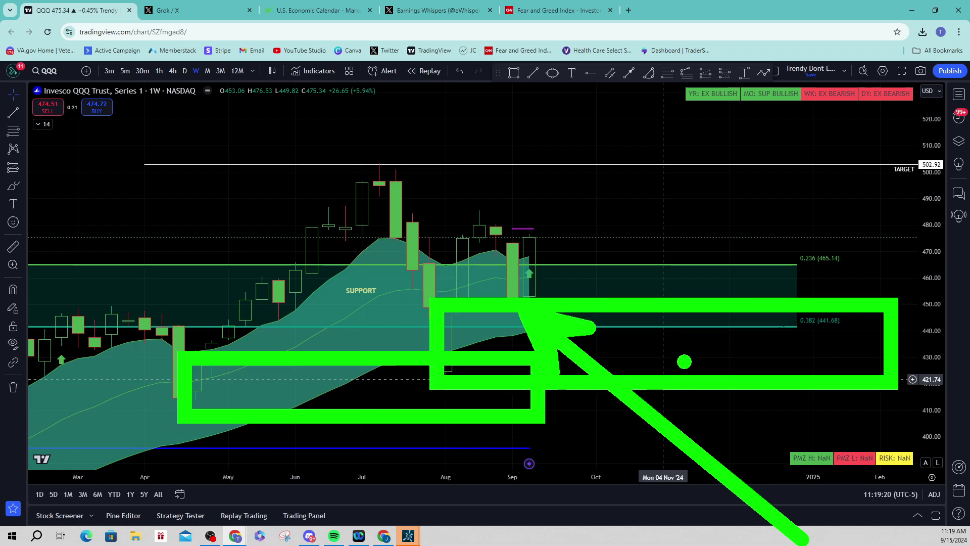
left_click_drag(550, 236, 728, 234)
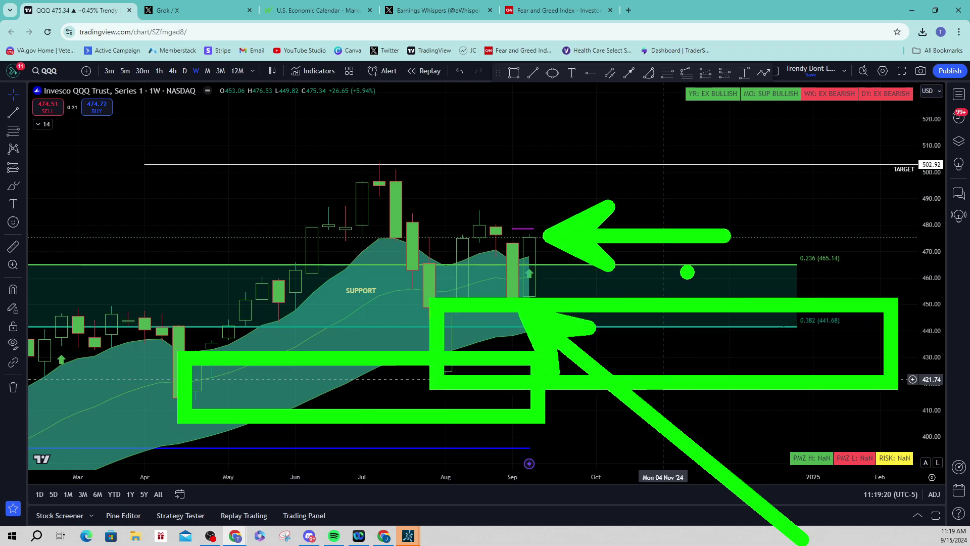
key("Escape")
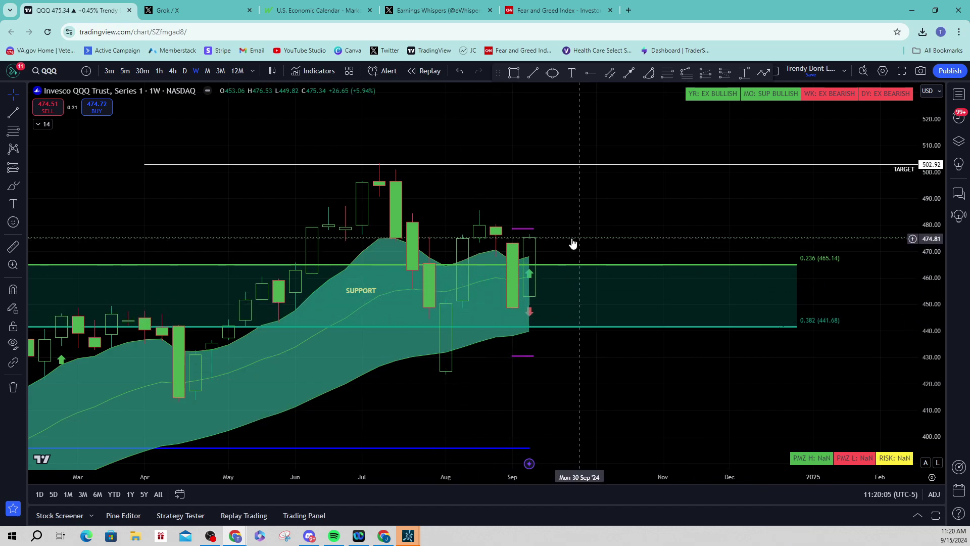
left_click(956, 93)
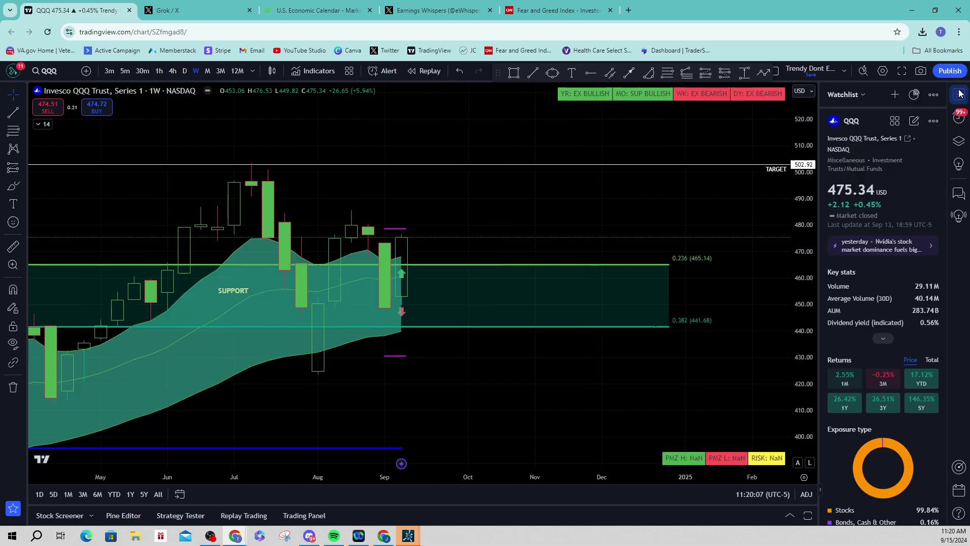
left_click(956, 93)
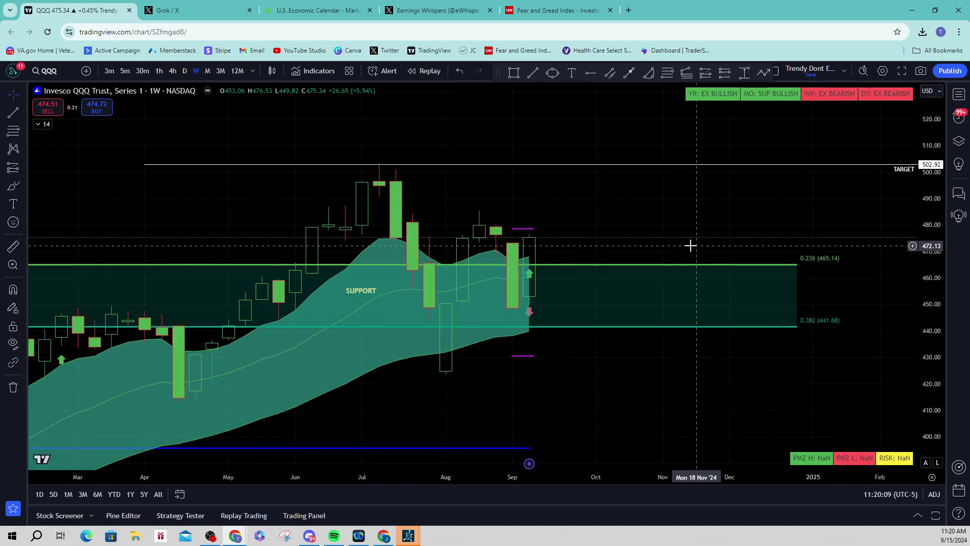
Step: Trace the July decline, August rebound and early-September drop on the weekly QQQ chart with green freehand strokes, and clear them
left_click_drag(656, 215, 654, 228)
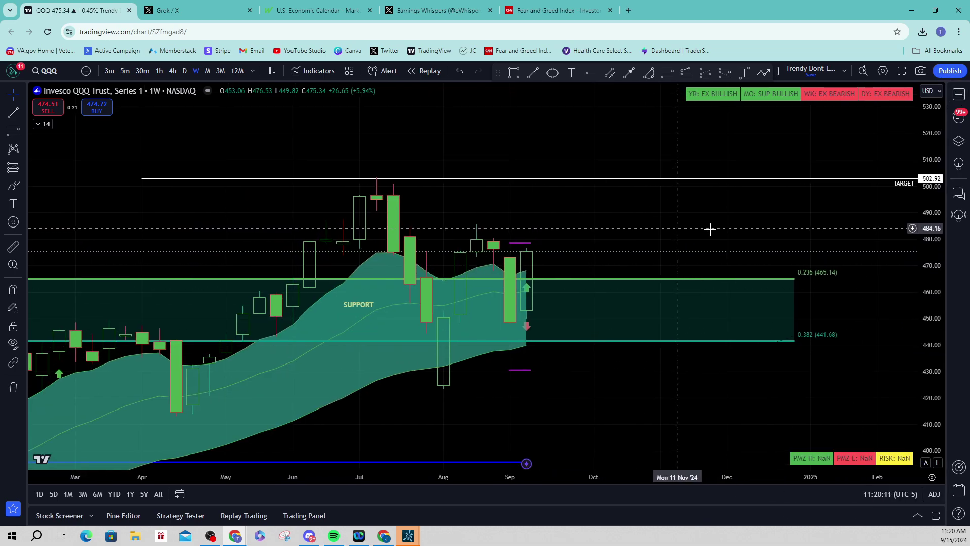
left_click_drag(939, 263, 939, 227)
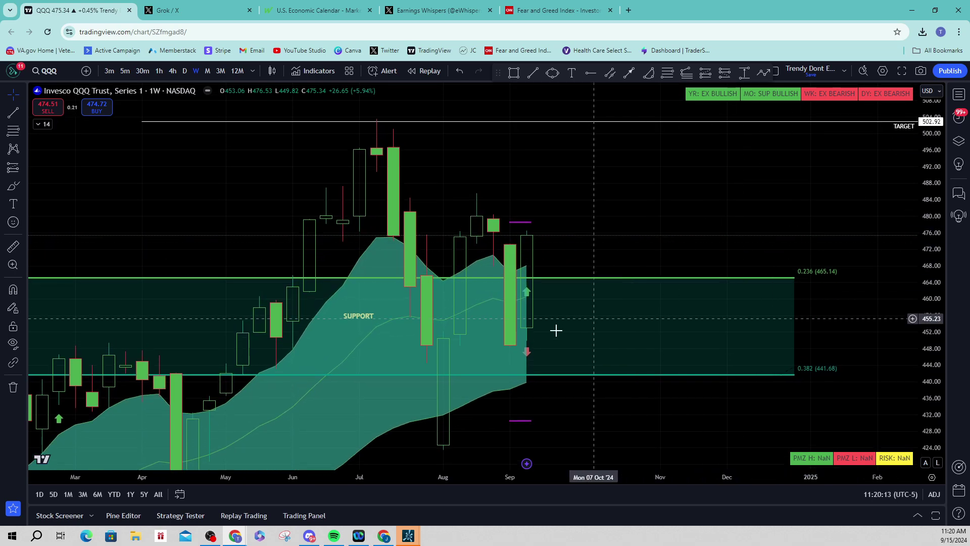
left_click(457, 343)
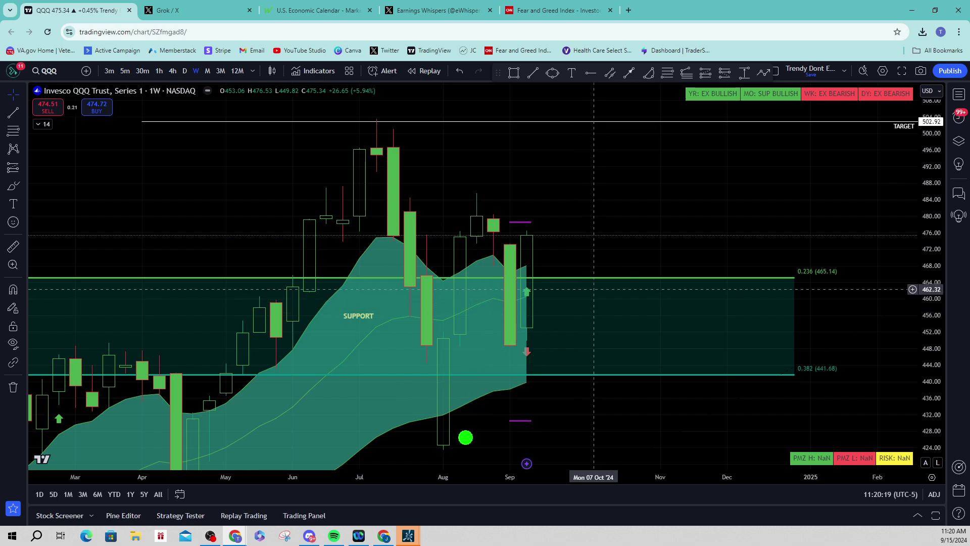
mouse_move(345, 136)
left_mouse_down()
mouse_move(419, 298)
mouse_move(420, 361)
left_mouse_up()
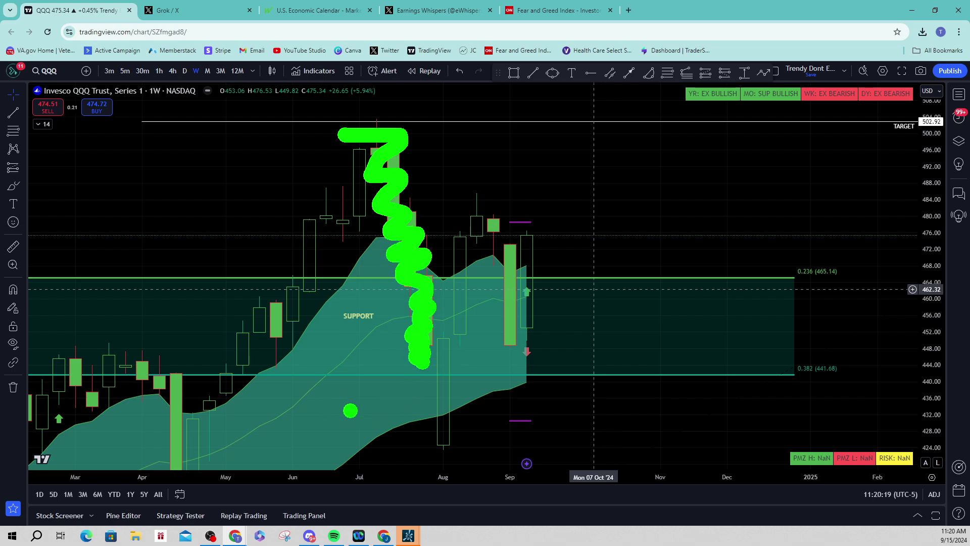
mouse_move(436, 379)
left_mouse_down()
mouse_move(460, 308)
mouse_move(458, 256)
mouse_move(478, 220)
mouse_move(478, 182)
mouse_move(516, 343)
left_mouse_up()
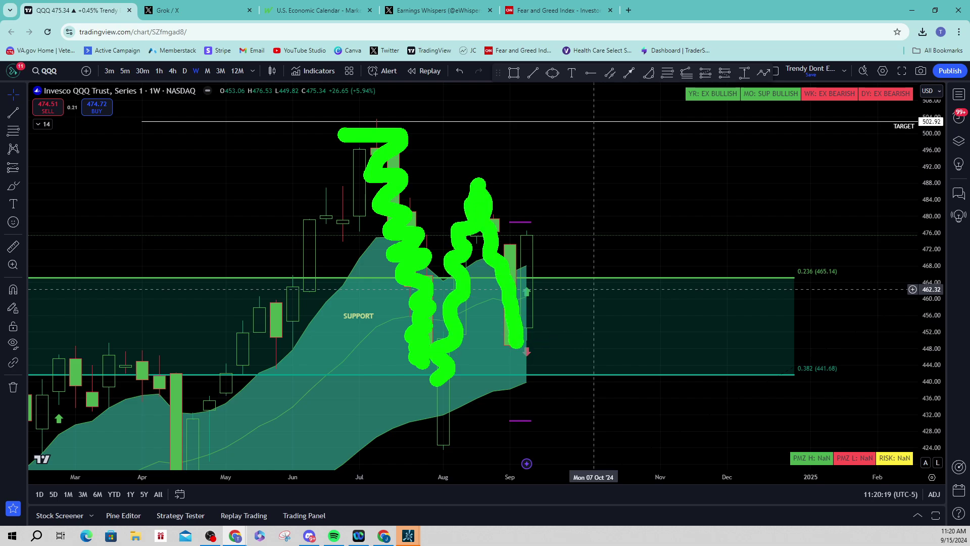
key("Escape")
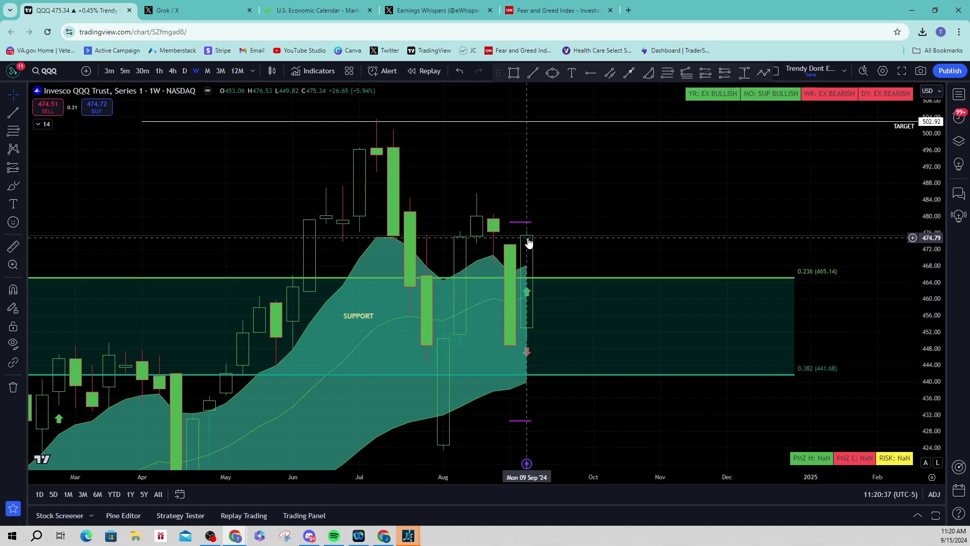
Step: Mark the August-high resistance zone, July high and August low in red on the weekly QQQ chart, and trace the rebound in green
left_click_drag(600, 228, 554, 232)
key("ctrl+2")
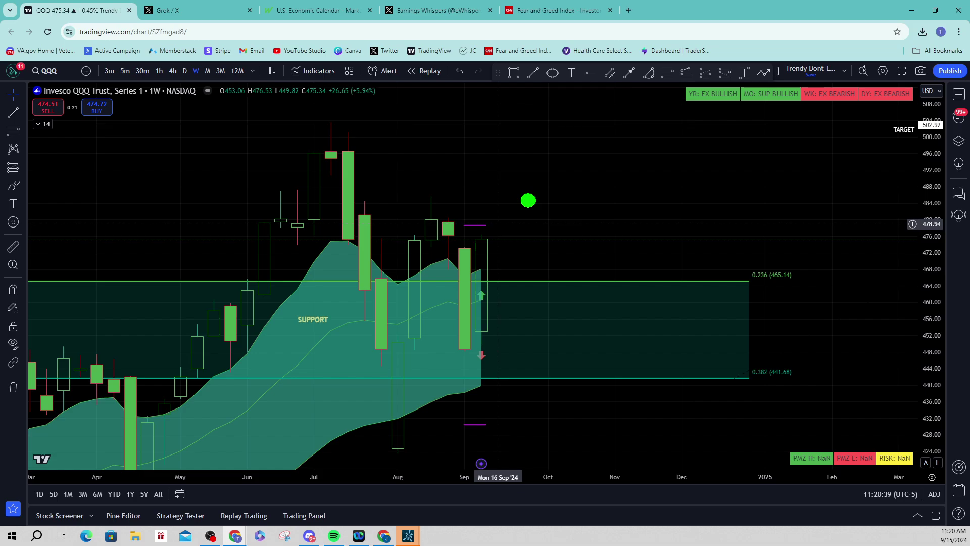
key("r")
left_click_drag(426, 193, 882, 245)
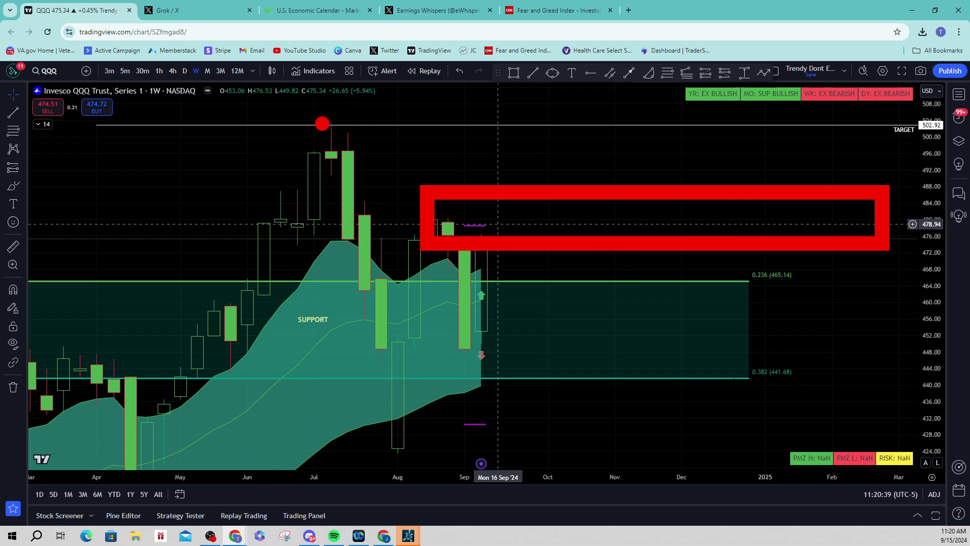
left_click_drag(308, 120, 443, 120)
left_click_drag(377, 452, 542, 452)
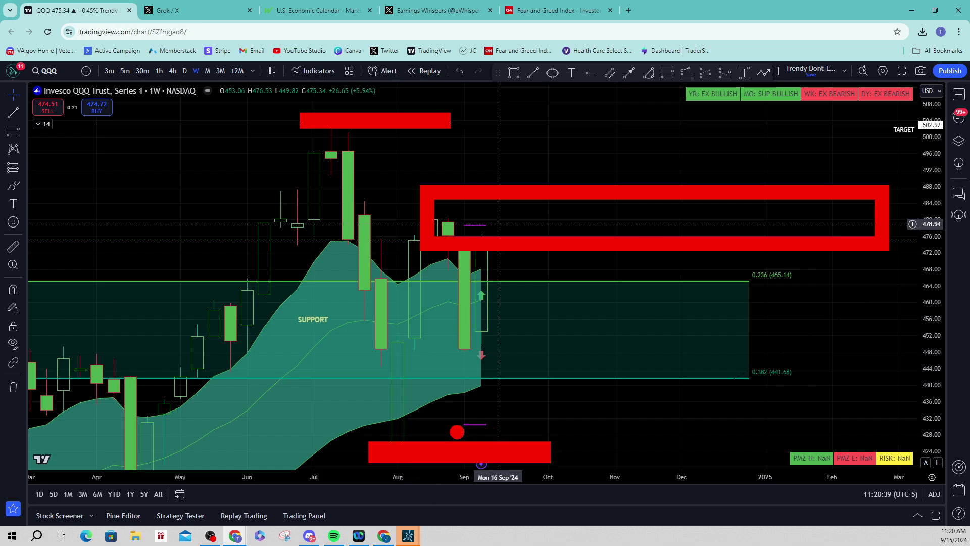
mouse_move(385, 444)
left_mouse_down()
mouse_move(373, 391)
mouse_move(482, 244)
mouse_move(543, 245)
left_mouse_up()
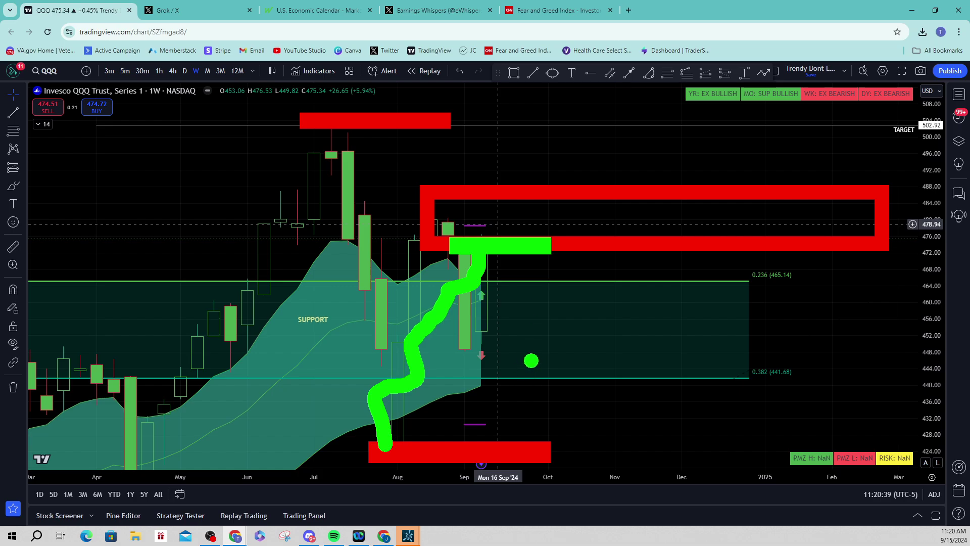
key("Escape")
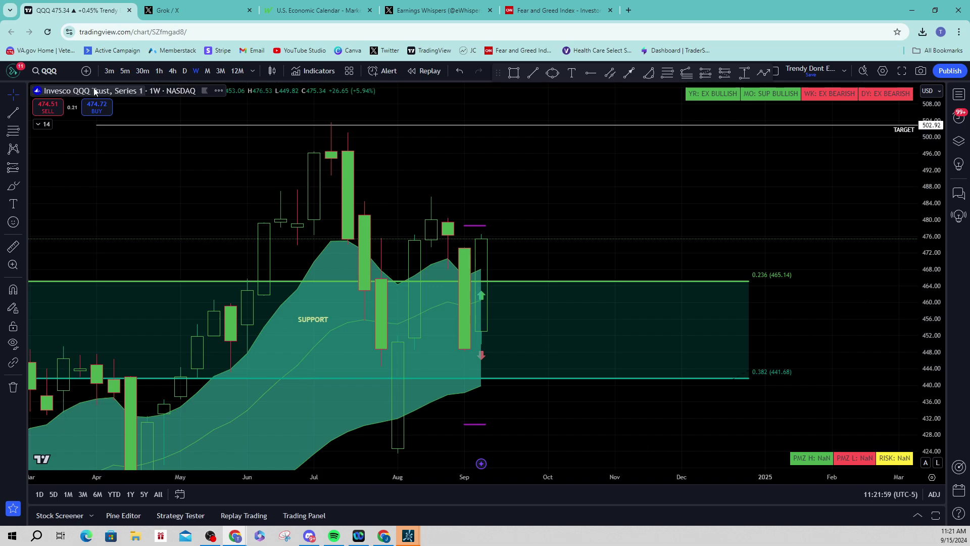
Step: Load the DXY chart and frame its weekly candles from March 2023 to September 2024 with the supply and demand zones
left_click(56, 72)
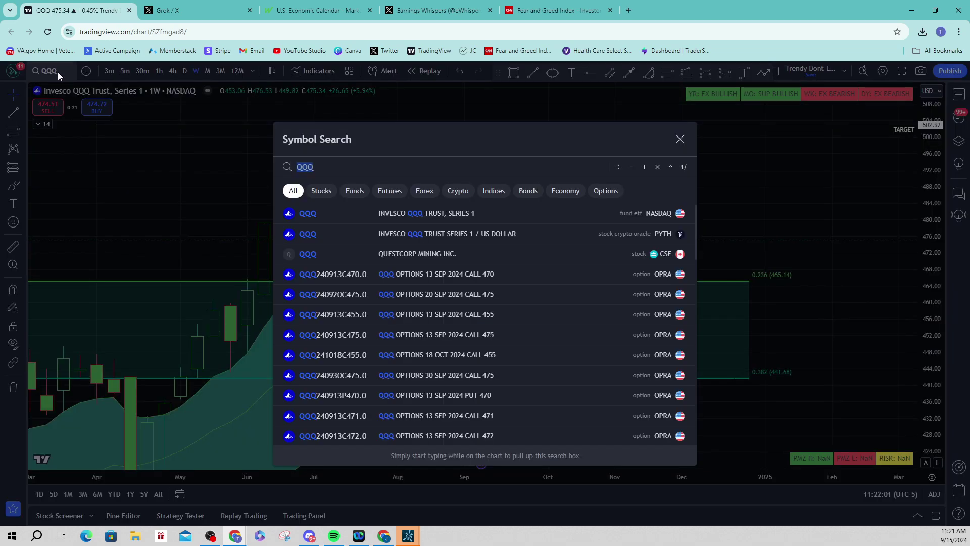
type("DXY")
key("Return")
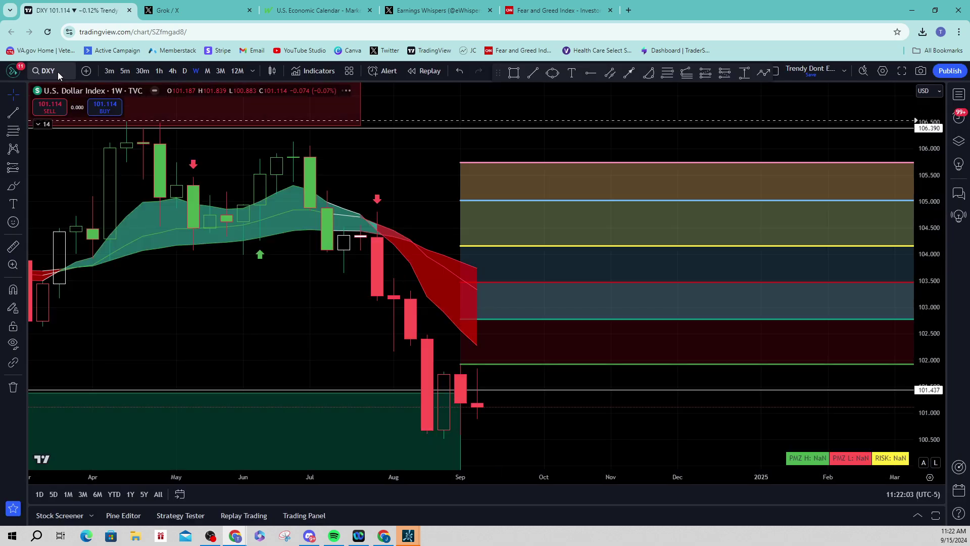
scroll(579, 458, "down", 3)
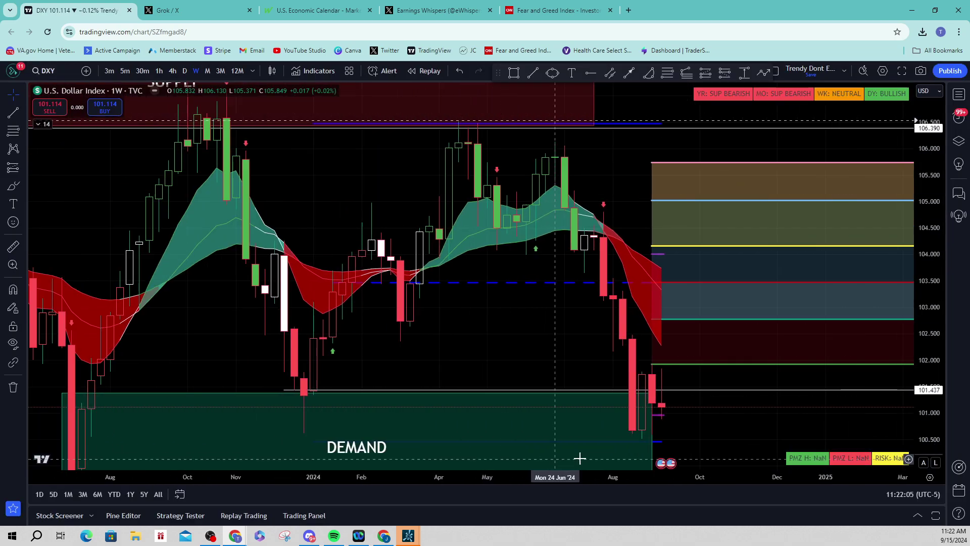
scroll(579, 458, "down", 3)
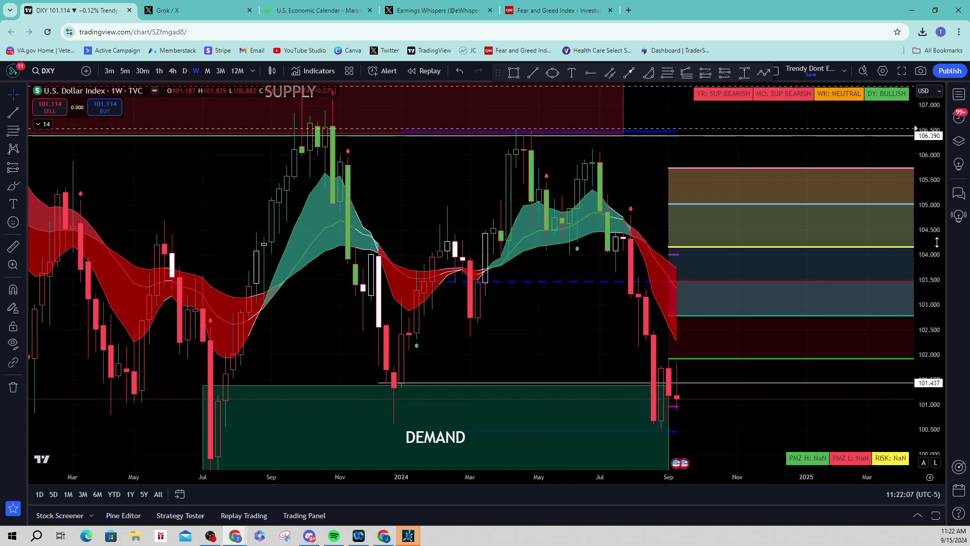
left_click_drag(936, 242, 936, 272)
left_click_drag(555, 340, 517, 316)
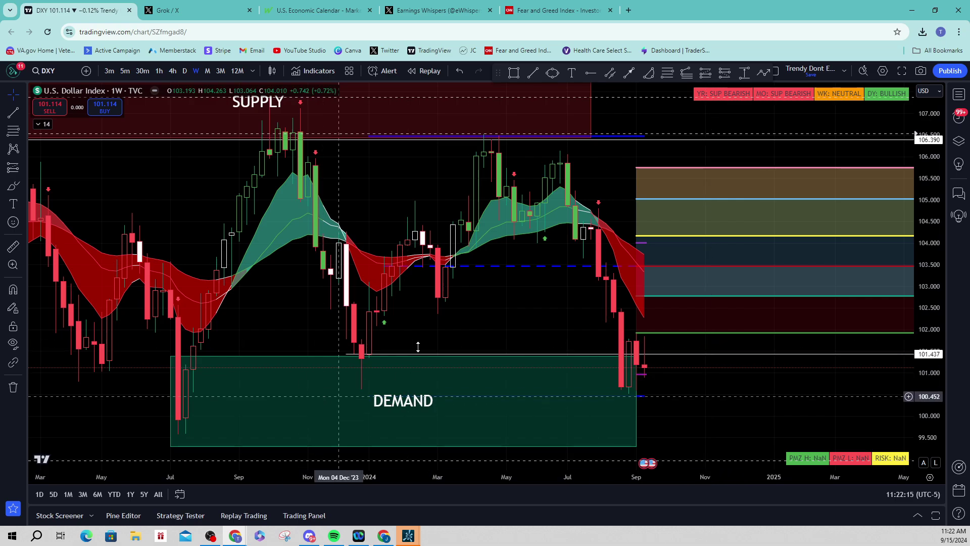
Step: Mark the September low and the rallies into supply in green on the weekly DXY chart, trace the April-high pullback in red, and clear everything
key("ctrl+shift+3")
left_click_drag(652, 401, 810, 400)
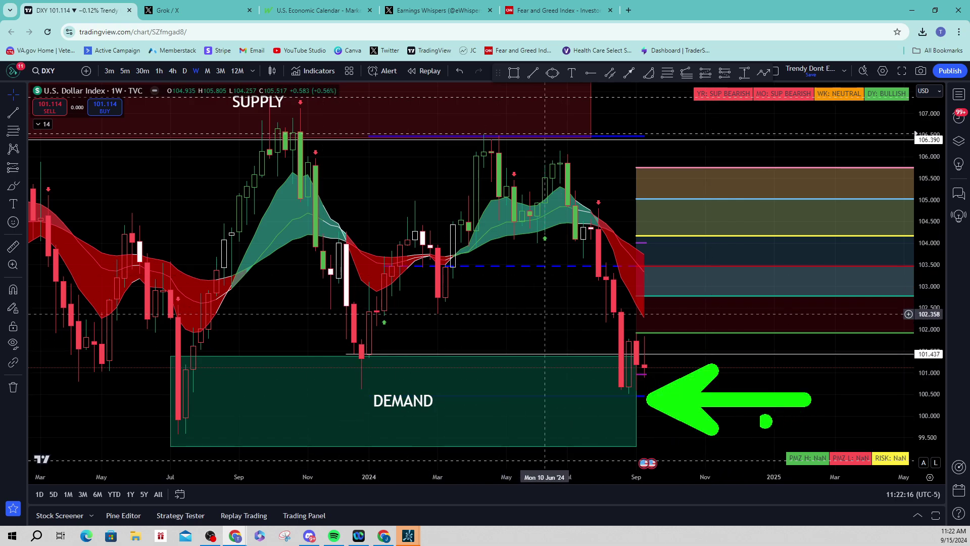
mouse_move(348, 382)
left_mouse_down()
mouse_move(363, 382)
mouse_move(380, 298)
mouse_move(408, 233)
mouse_move(438, 265)
mouse_move(491, 151)
left_mouse_up()
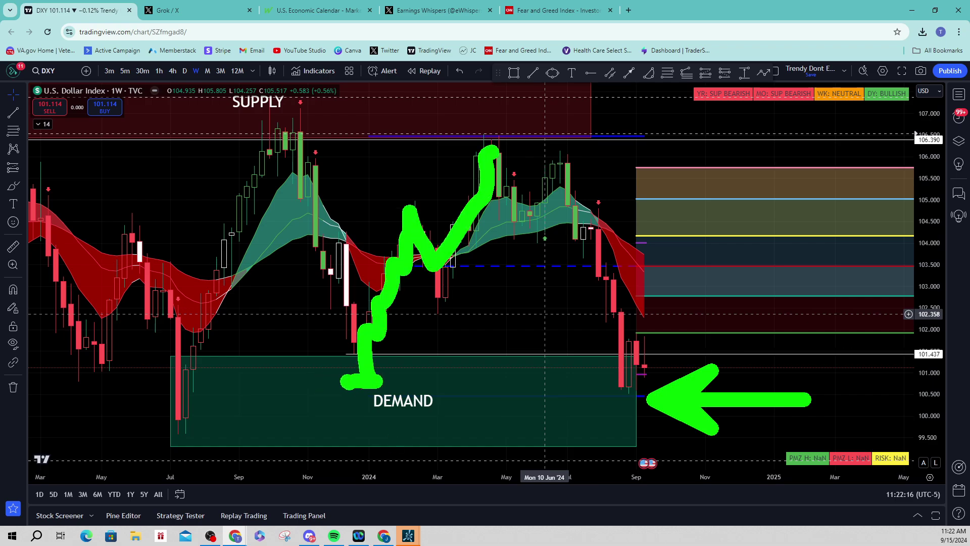
left_click_drag(248, 115, 241, 114)
left_click_drag(107, 347, 109, 342)
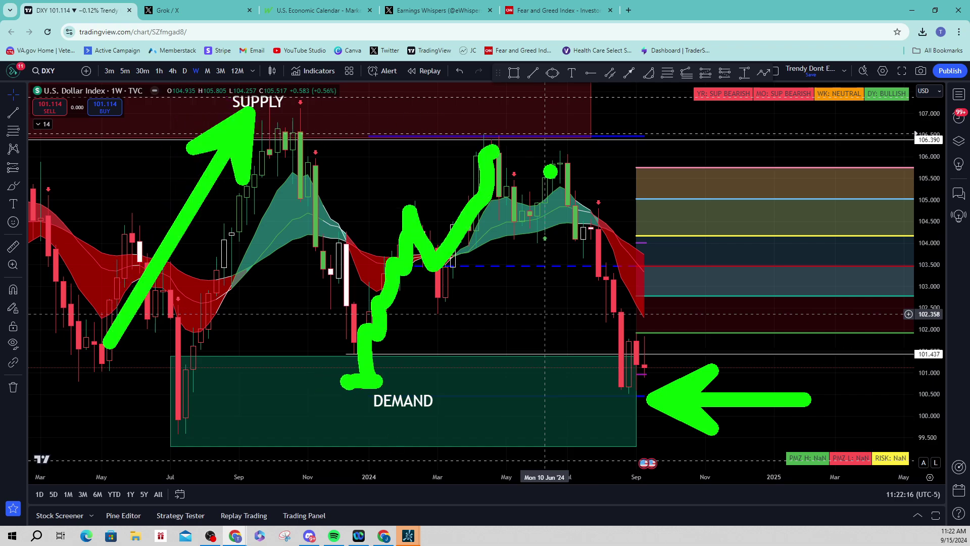
left_click_drag(476, 144, 525, 229)
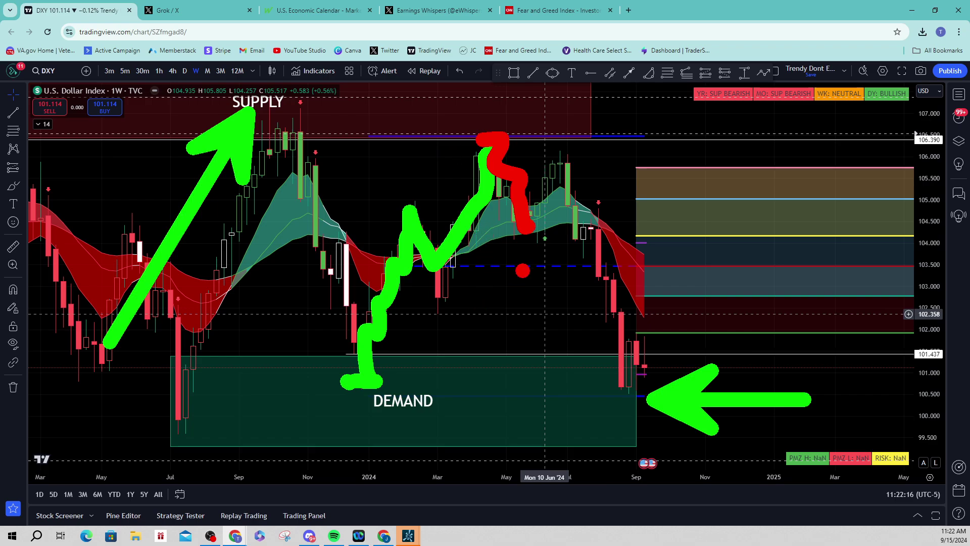
key("Escape")
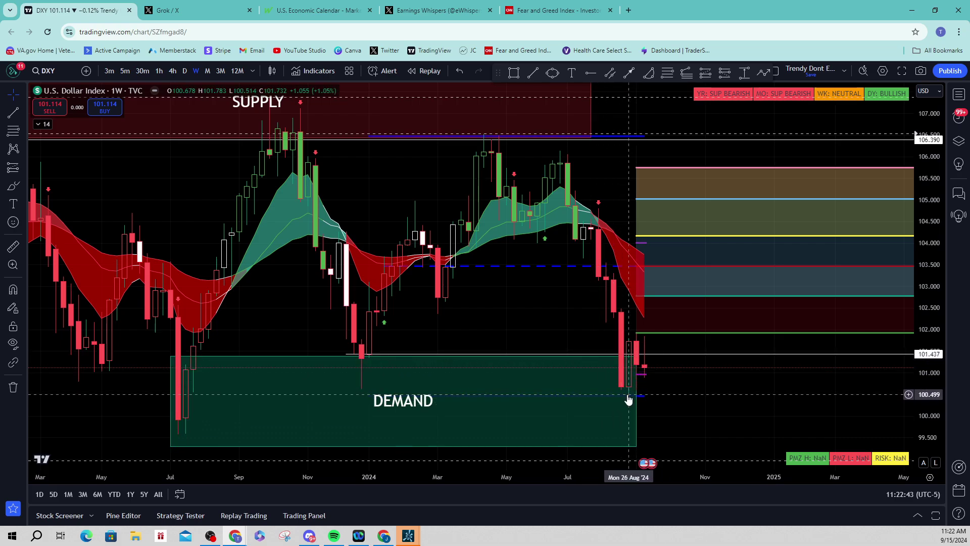
Step: Mark the DXY lows at the demand zone with red strokes and an arrow, box the upside above September's price in green, and clear them
key("ctrl+2")
left_click_drag(653, 389, 652, 543)
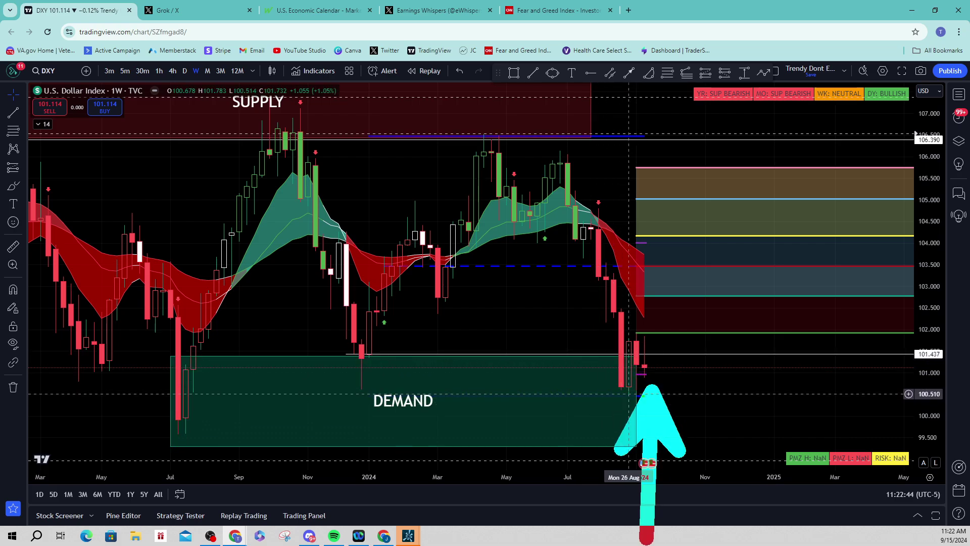
mouse_move(162, 459)
left_mouse_down()
mouse_move(327, 384)
mouse_move(451, 346)
left_mouse_up()
left_click_drag(609, 415, 710, 348)
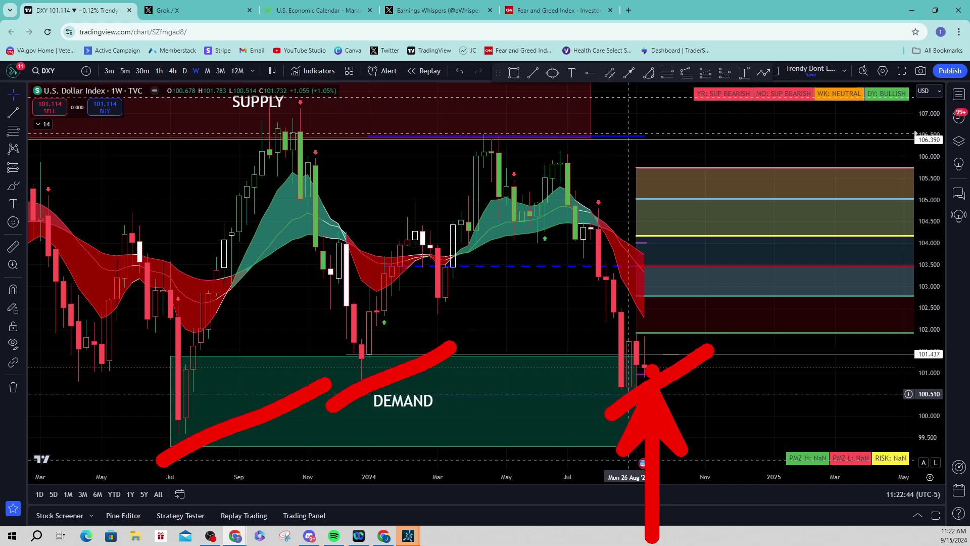
left_click_drag(649, 367, 666, 248)
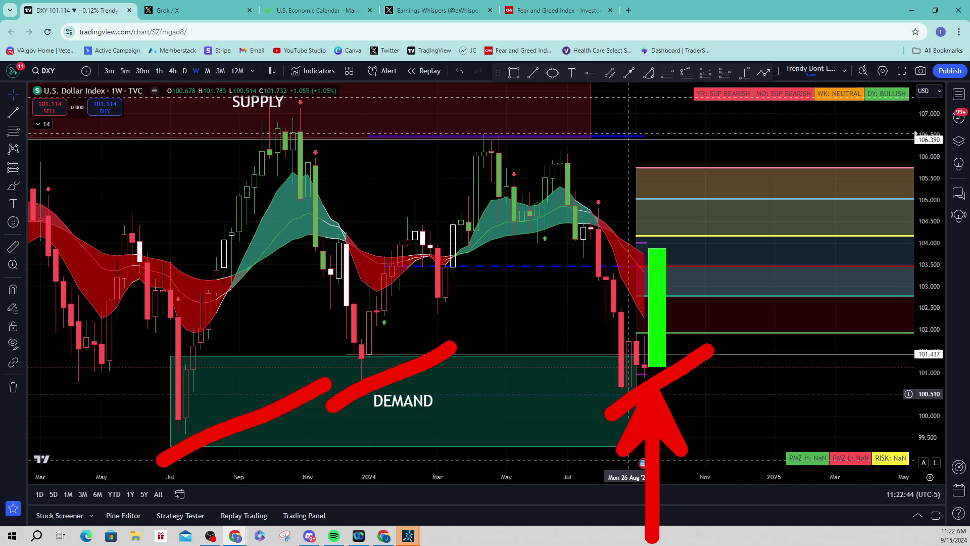
key("Escape")
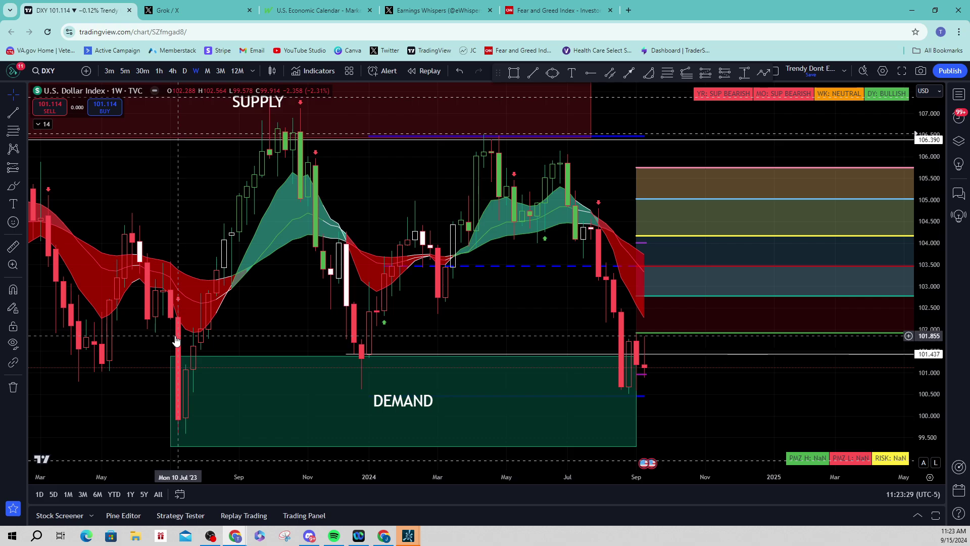
Step: Box the DXY area from the 101.437 line to the teal retracement level and the area around the yellow level in green, and clear both
left_click(368, 255)
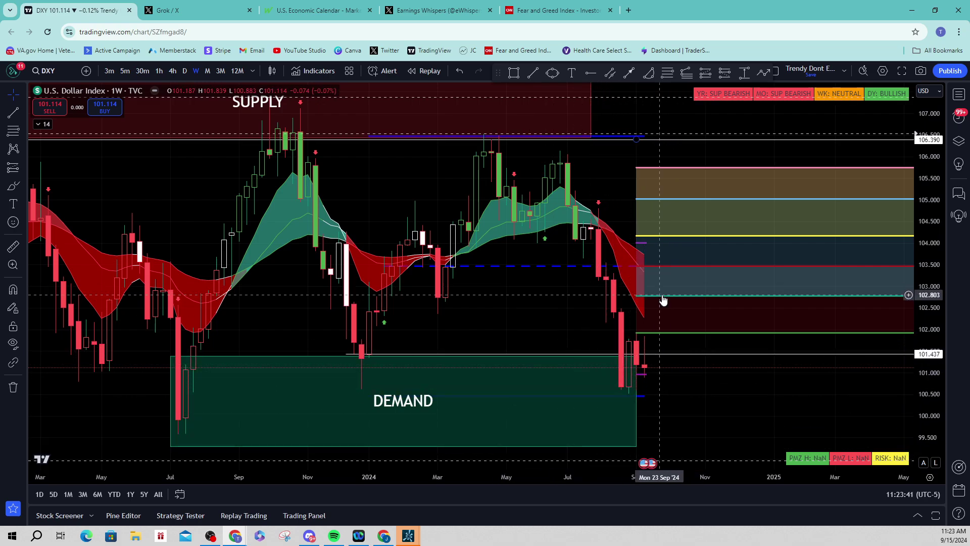
left_click_drag(493, 359, 388, 349)
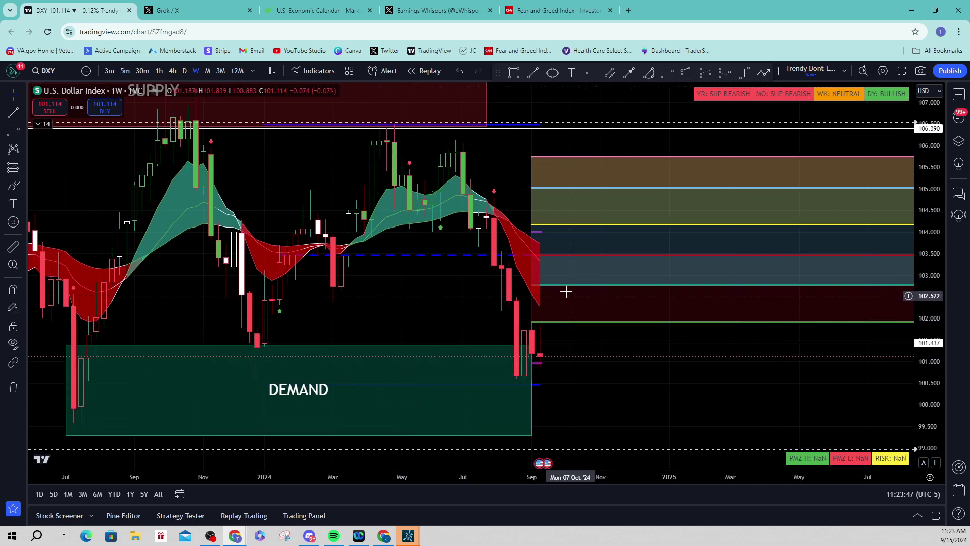
left_click(562, 327)
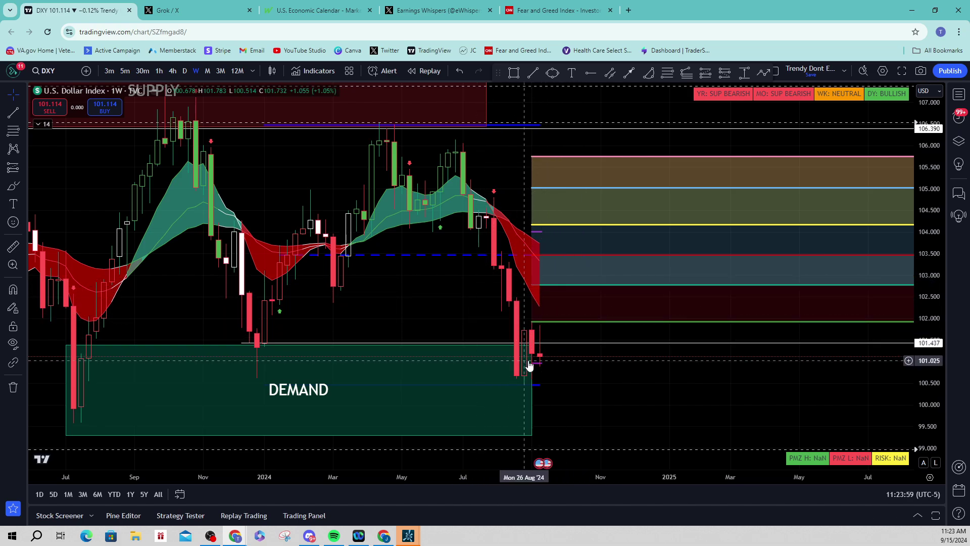
left_click(558, 342)
left_click_drag(556, 337, 552, 288)
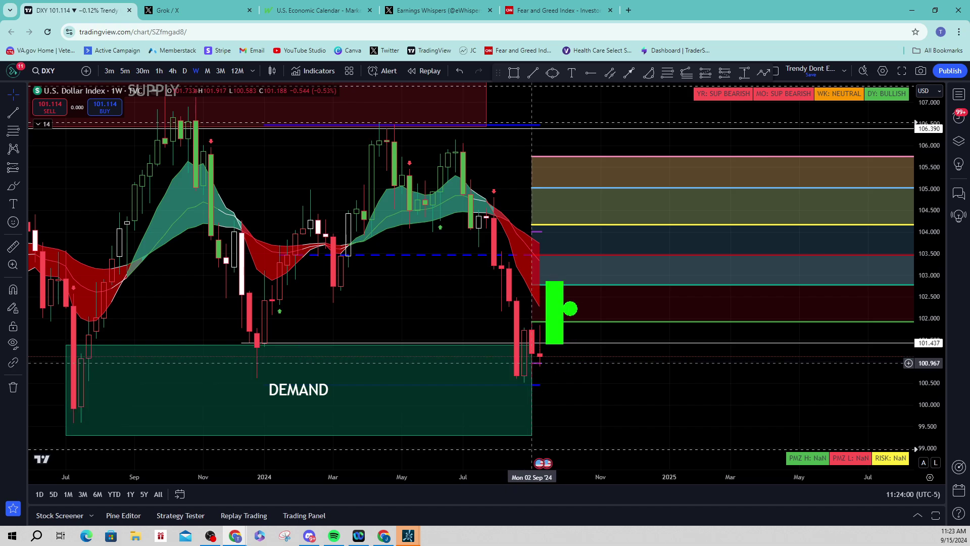
left_click_drag(546, 238, 553, 218)
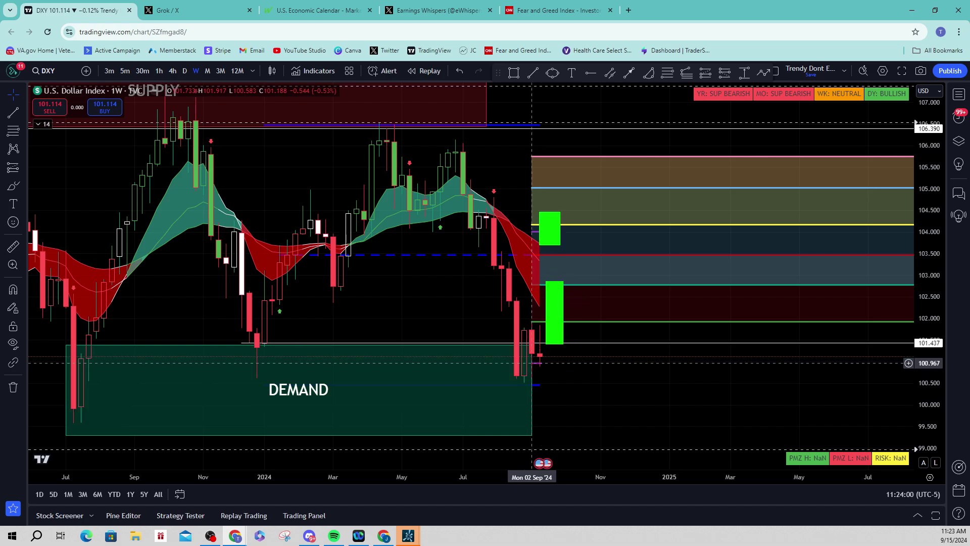
key("Escape")
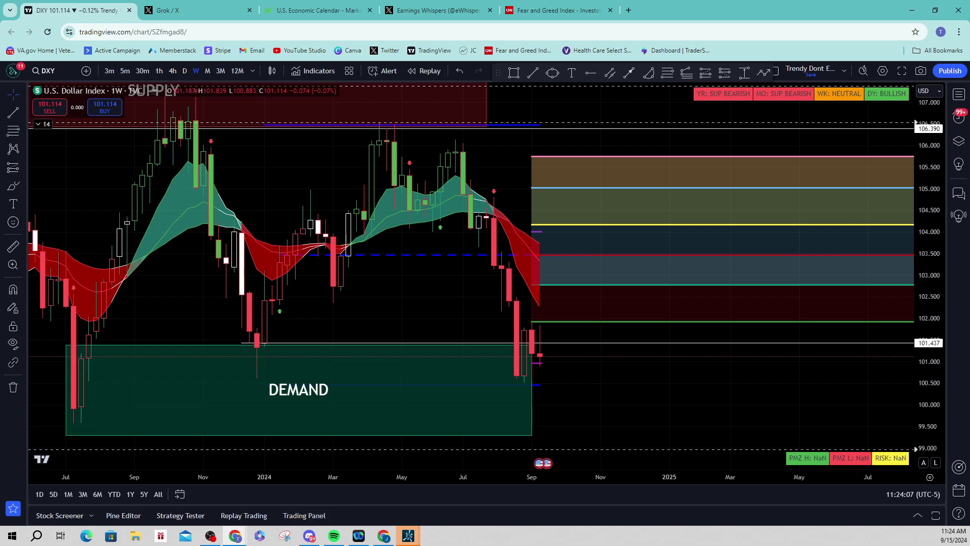
Step: Load the TNX 10-year Treasury yield chart and frame its weekly candles from late 2022 with the IAD and IAU zones
left_click(48, 70)
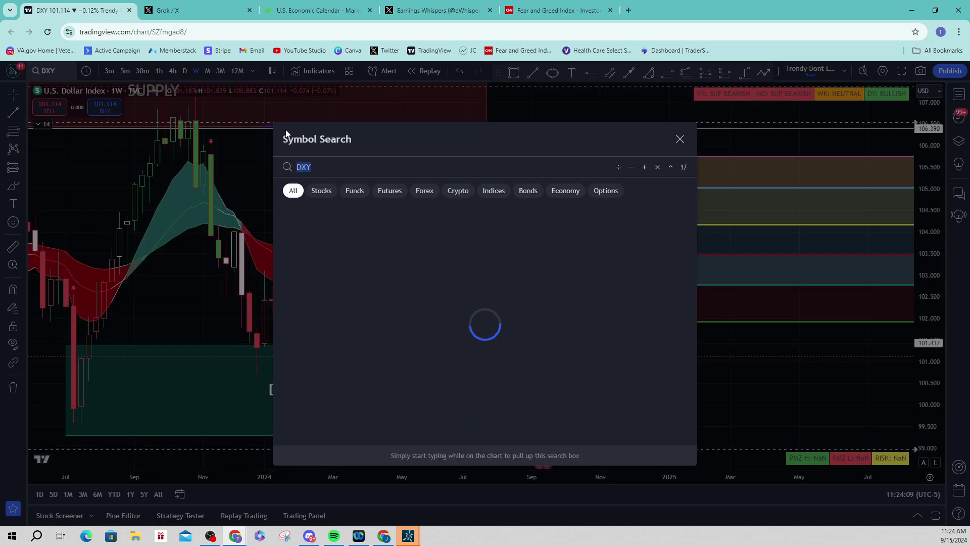
type("TNX")
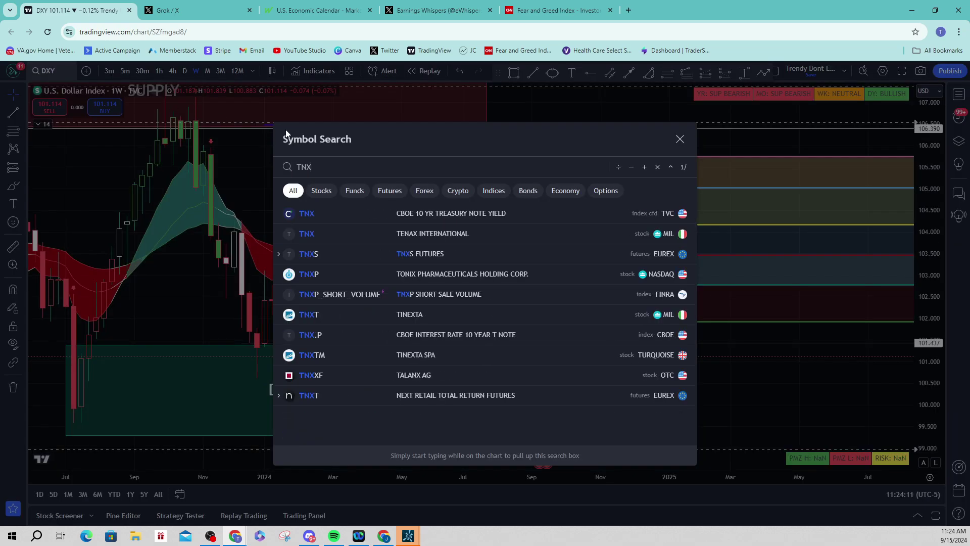
key("Return")
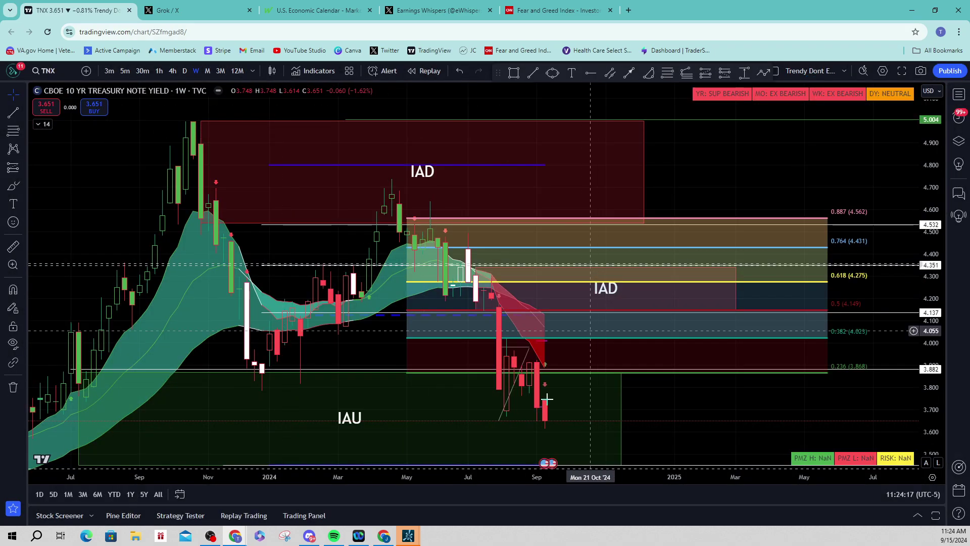
left_click_drag(365, 476, 538, 474)
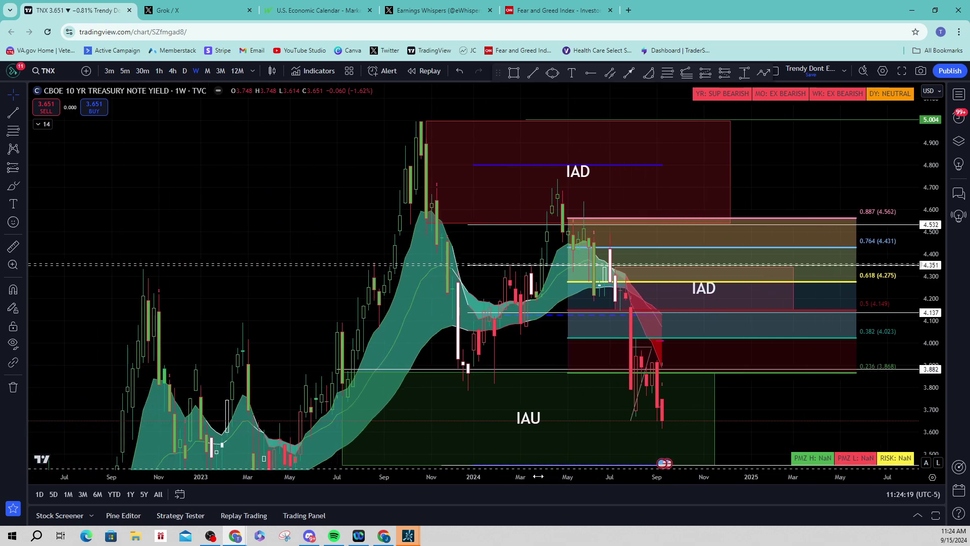
left_click_drag(932, 189, 764, 206)
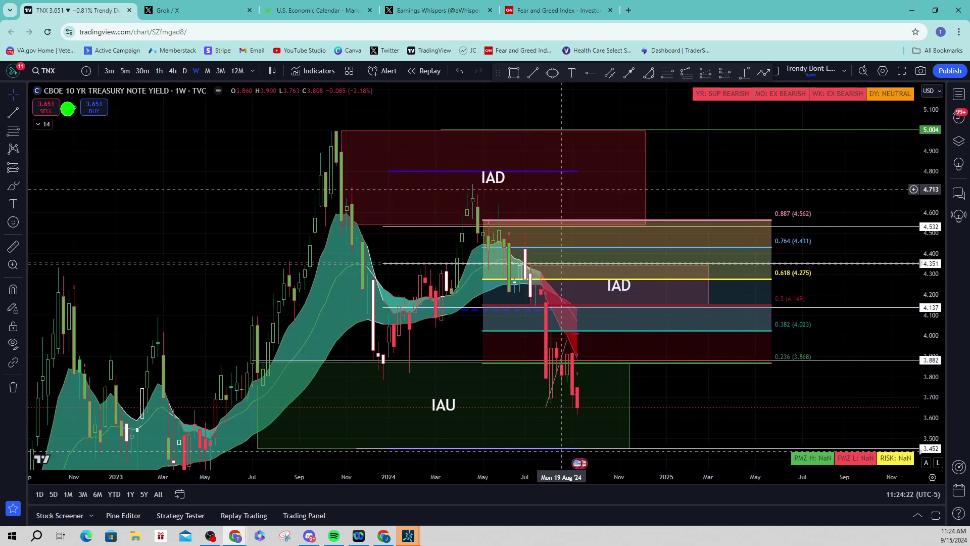
Step: Point green arrows at the April high in the upper IAD zone and the September low in the IAU zone on the TNX chart
mouse_move(300, 193)
left_mouse_down()
mouse_move(463, 200)
mouse_move(226, 200)
left_mouse_up()
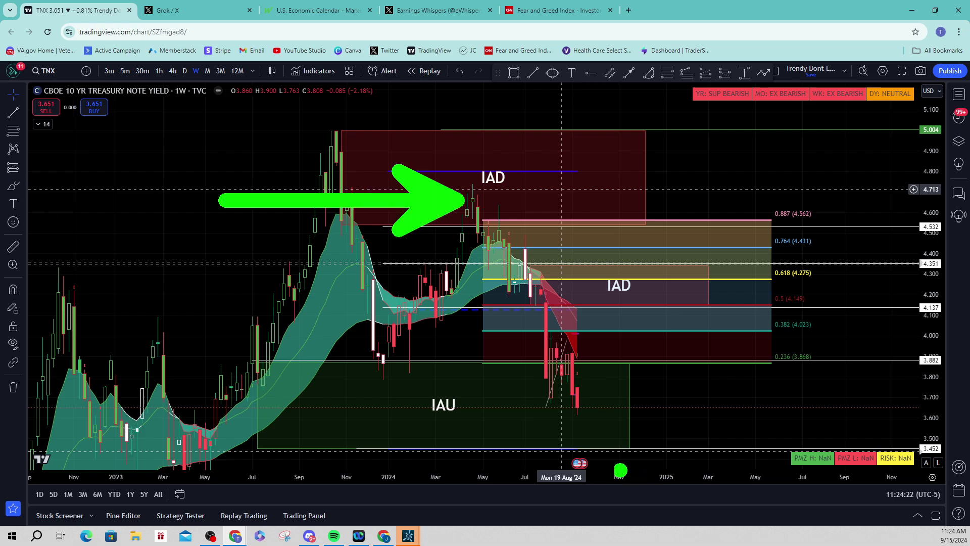
left_click_drag(554, 428, 245, 428)
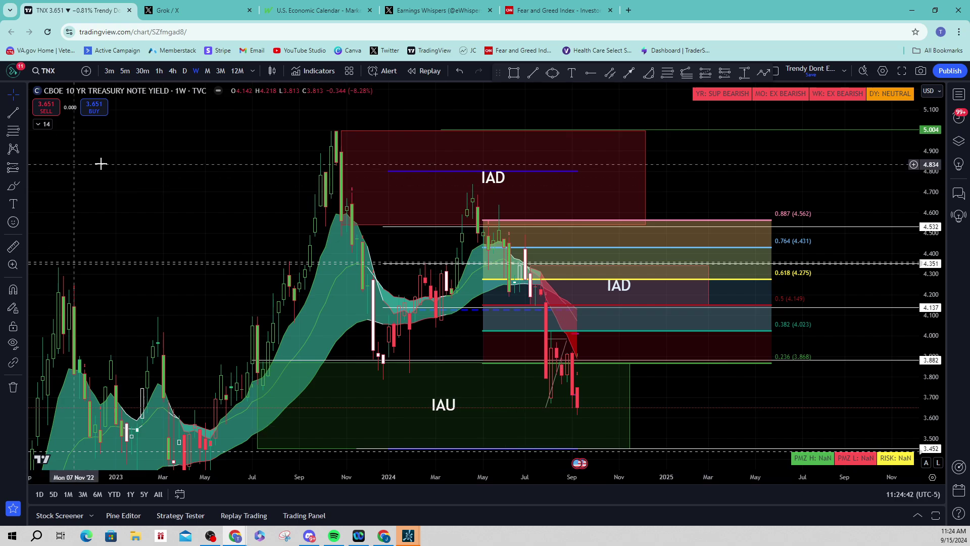
left_click_drag(459, 314, 466, 270)
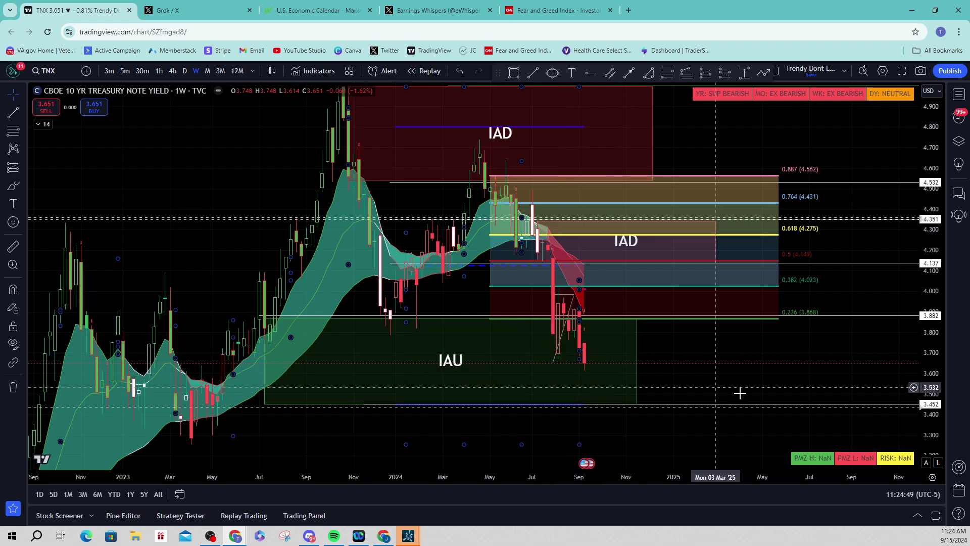
Step: Examine the weekly TNX retracement levels, the IAU zone's 3.452 boundary and the demand zone beneath 2.908
left_click_drag(739, 392, 761, 288)
left_click_drag(930, 293, 930, 333)
key("ctrl")
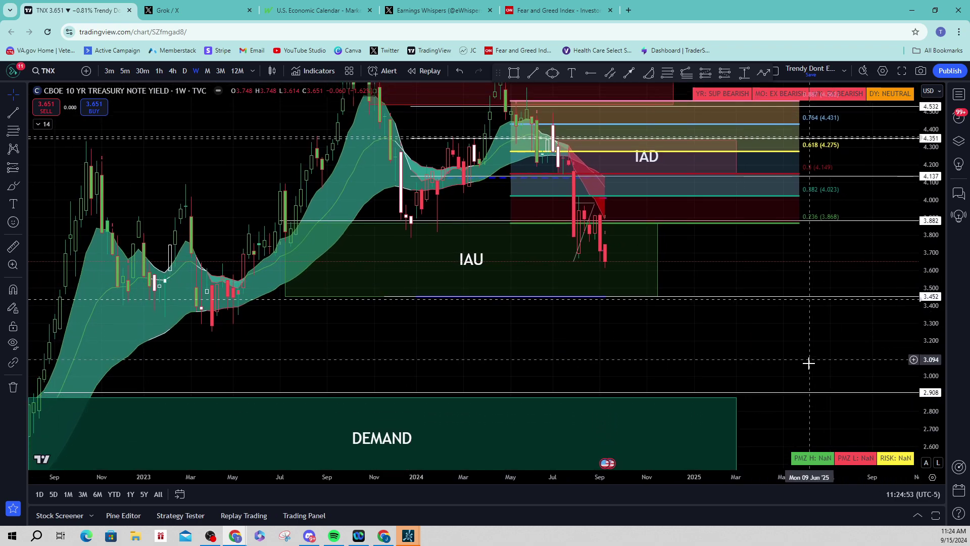
left_click_drag(809, 363, 813, 390)
left_click_drag(740, 378, 735, 397)
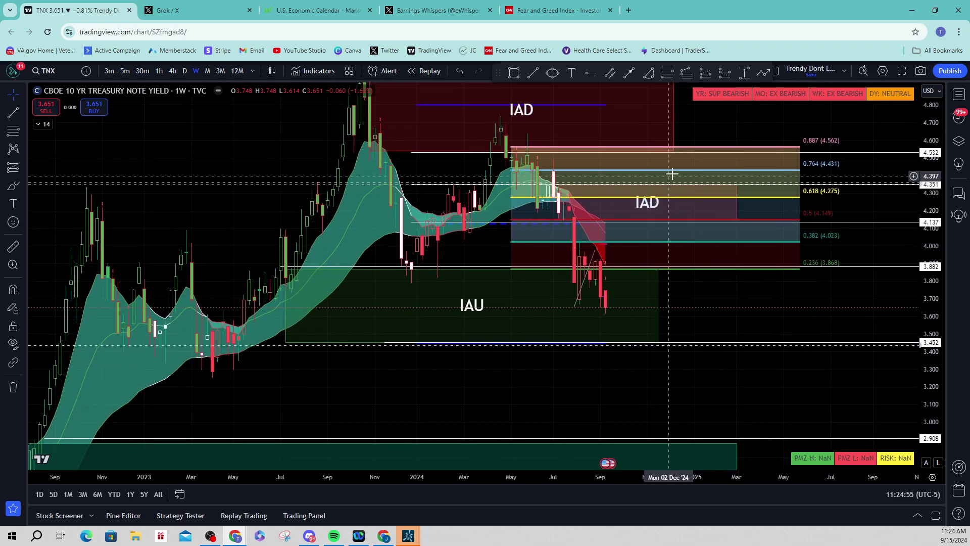
left_click(704, 148)
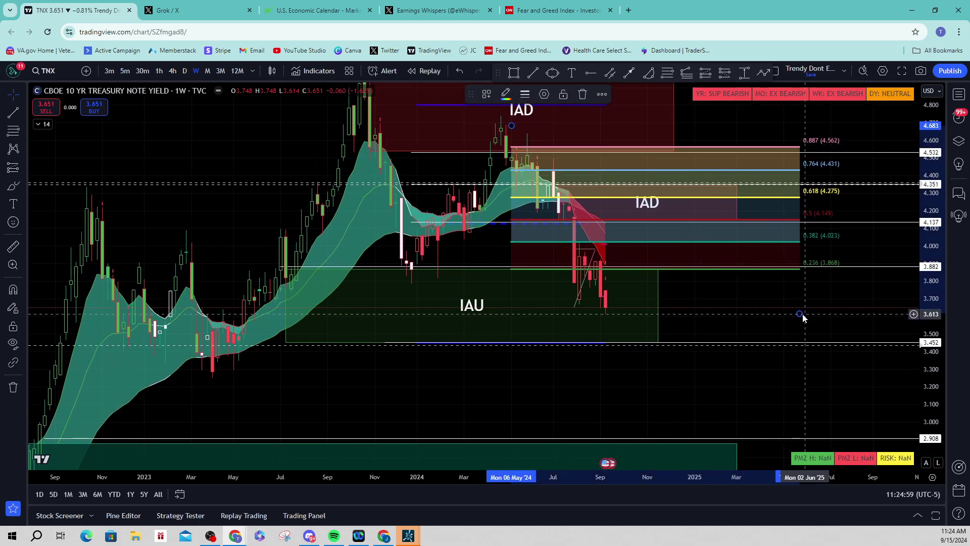
left_click(806, 294)
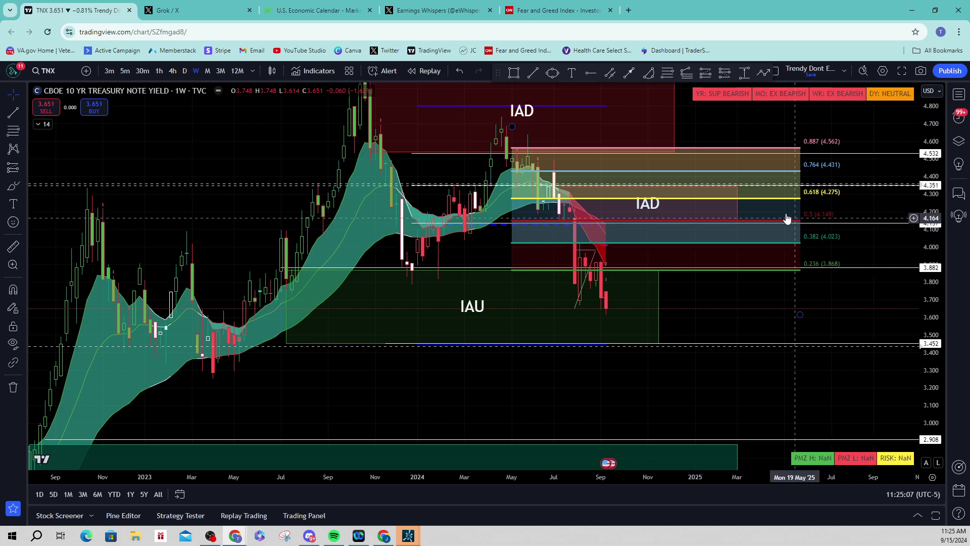
left_click(607, 224)
left_click(805, 220)
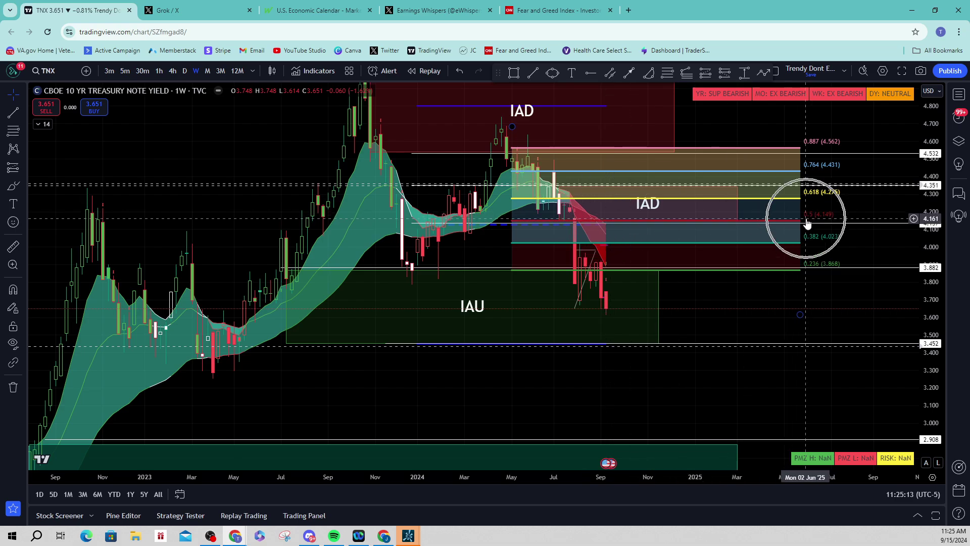
left_click(814, 219)
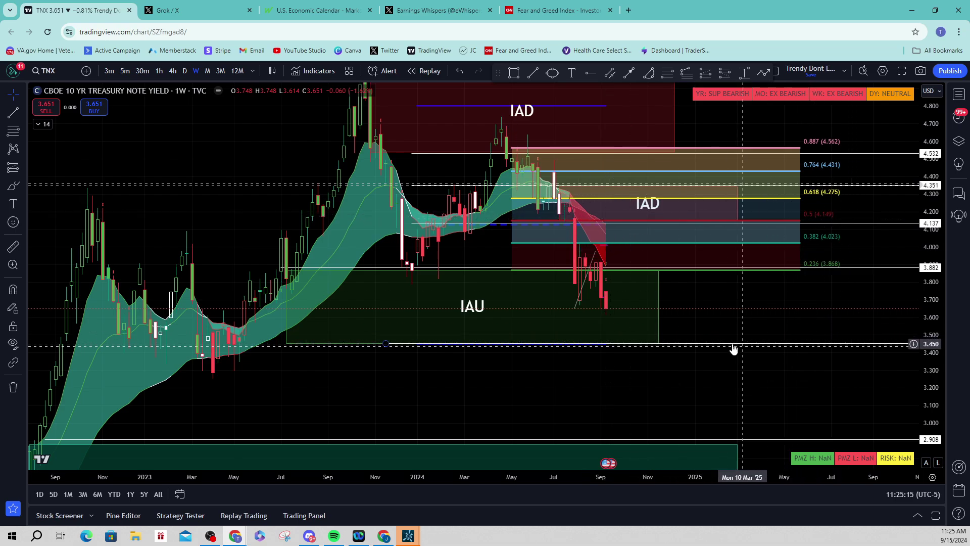
left_click(670, 281)
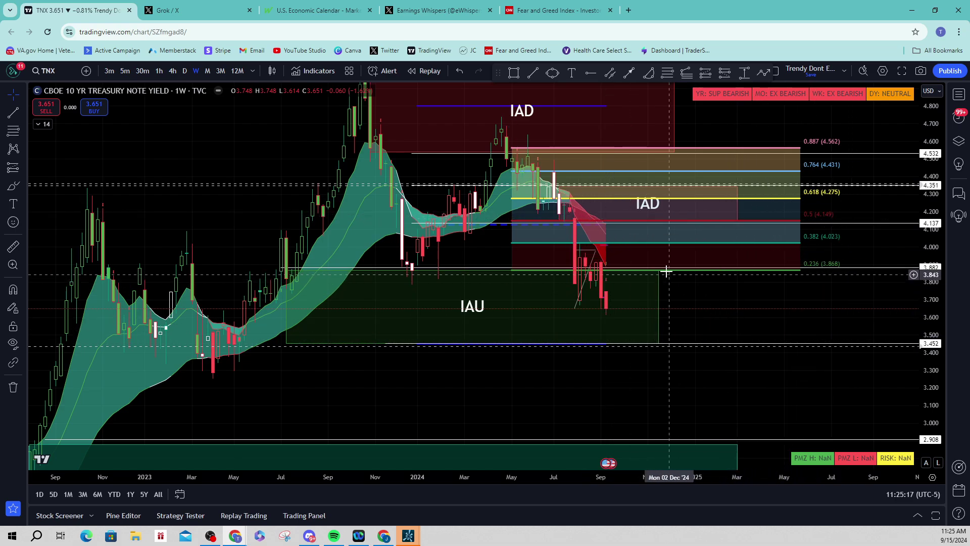
left_click(656, 272)
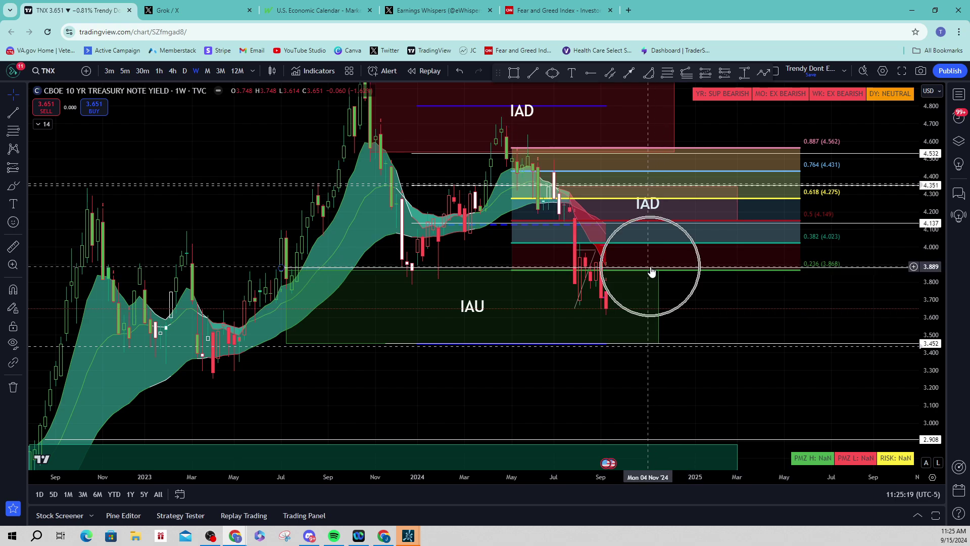
left_click(606, 269)
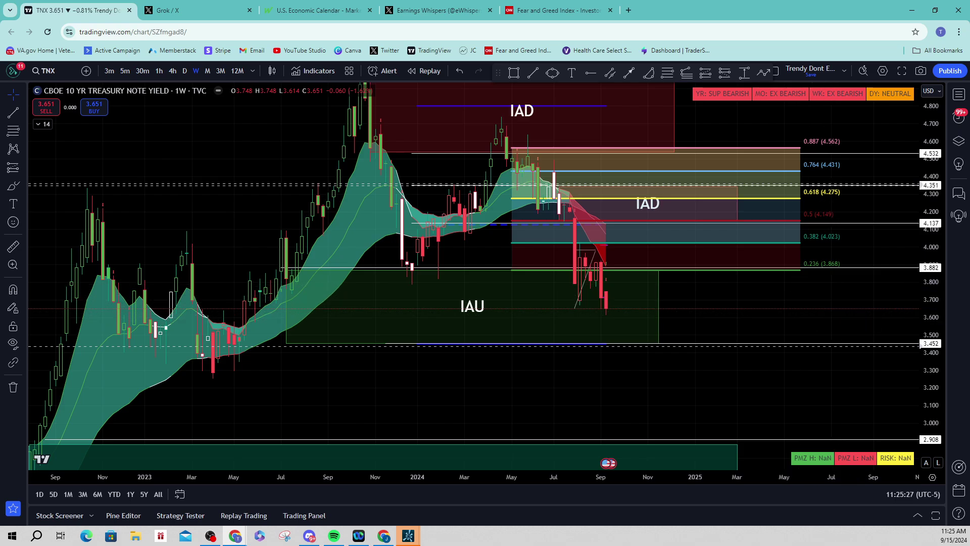
Step: Load the SKEW index chart and frame its weekly candles from late 2021 with the 23/24 channel and risk levels
left_click(58, 73)
type("SKEW")
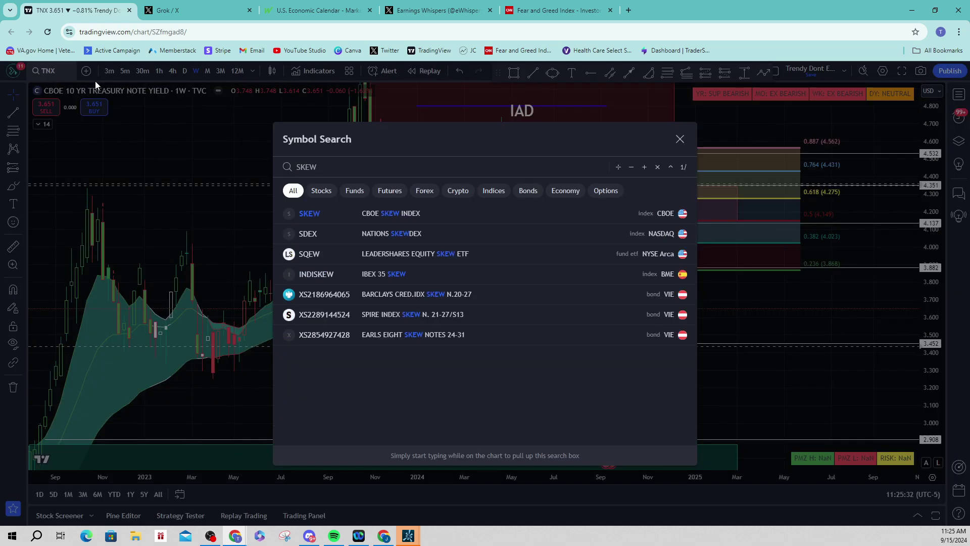
key("Return")
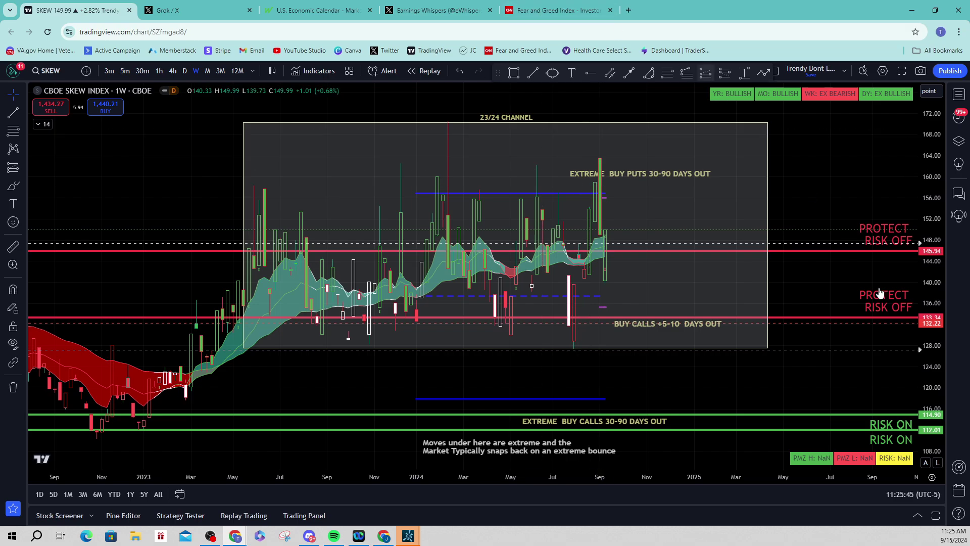
left_click_drag(329, 480, 633, 457)
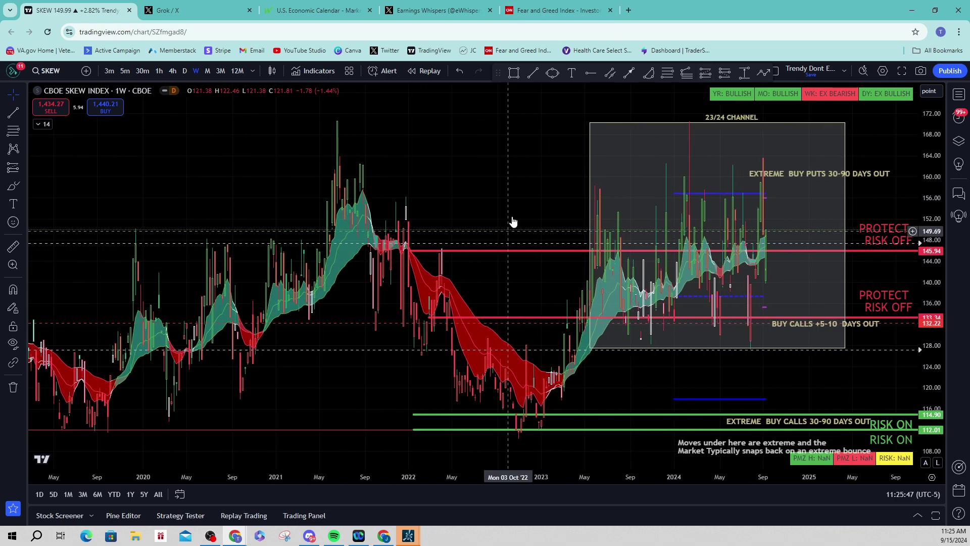
left_click_drag(506, 221, 240, 210)
left_click_drag(930, 200, 931, 222)
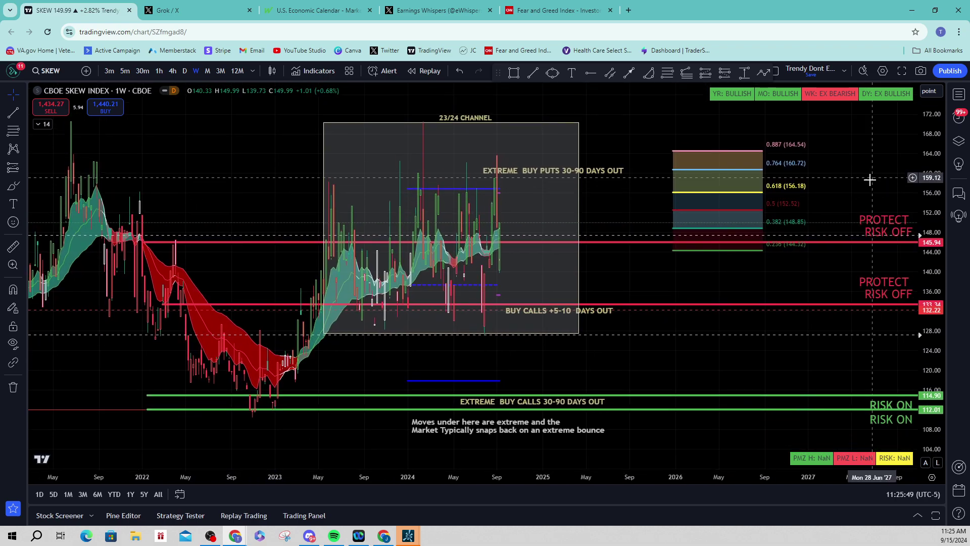
left_click_drag(867, 186, 795, 217)
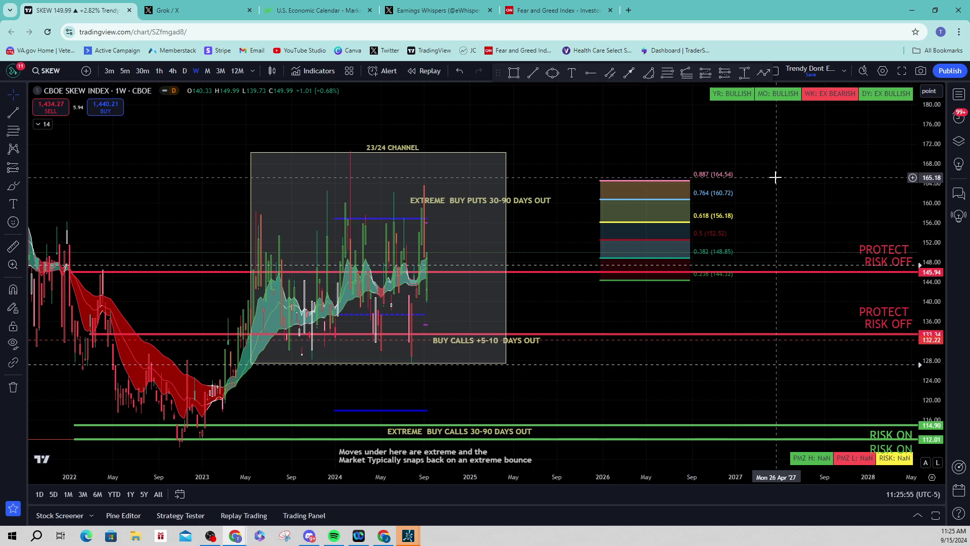
left_click_drag(792, 217, 810, 210)
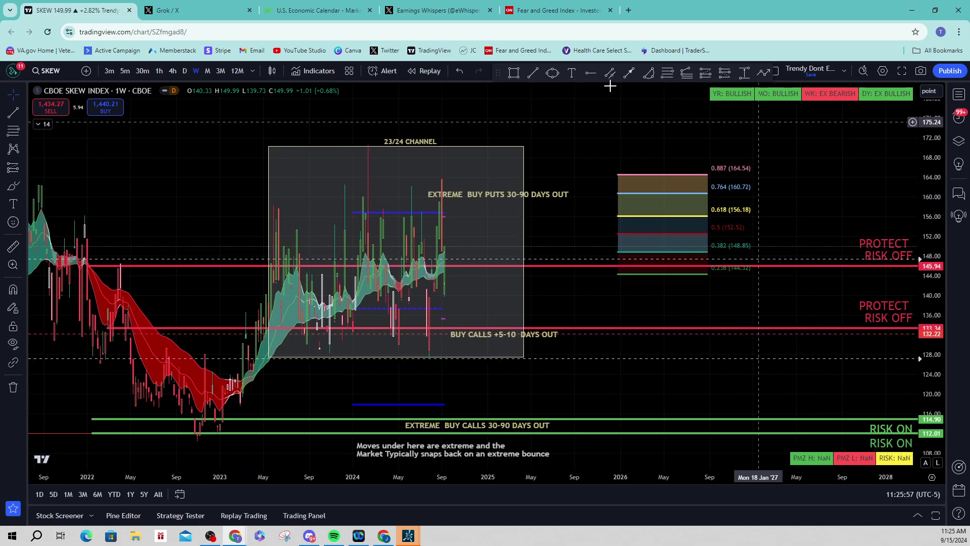
Step: Mark the SKEW 23/24 channel's start, circle its lows in green, draw a green line across its highs near 157, and clear the marks
key("ctrl+2")
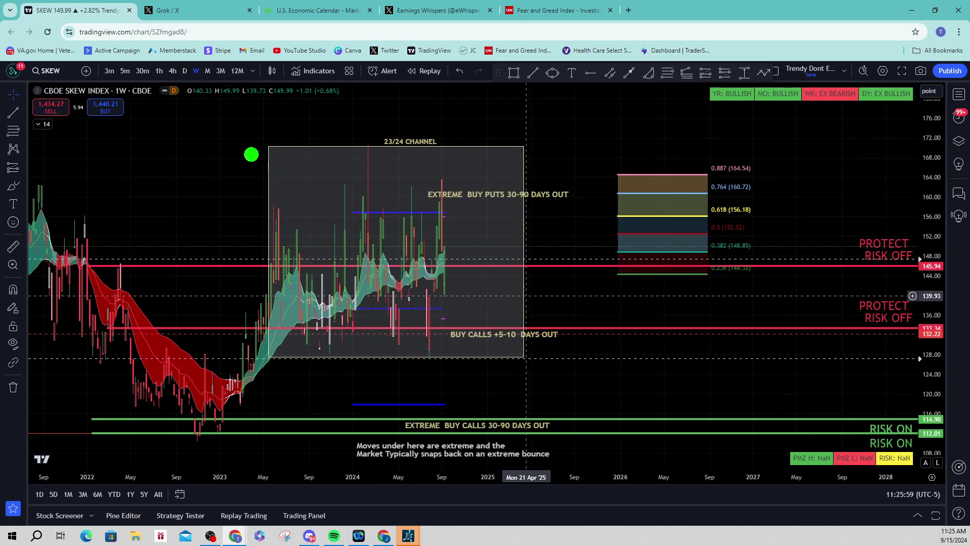
left_click_drag(265, 148, 277, 334)
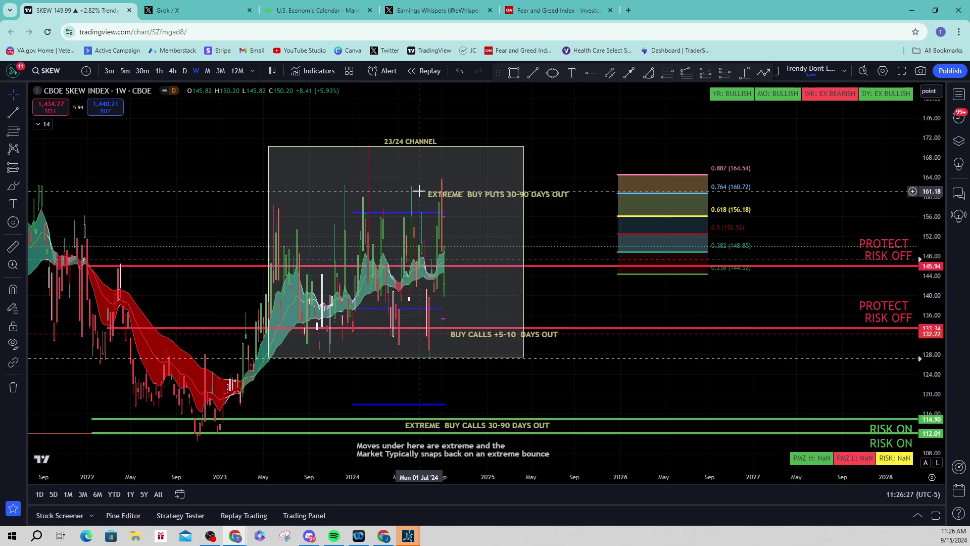
left_click(441, 206)
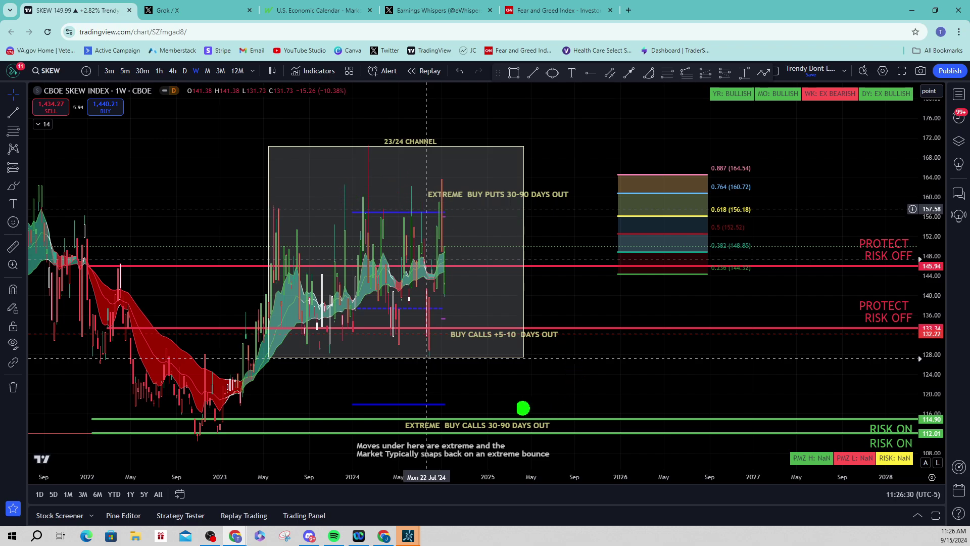
mouse_move(452, 321)
left_mouse_down()
mouse_move(237, 377)
mouse_move(468, 343)
mouse_move(409, 324)
left_mouse_up()
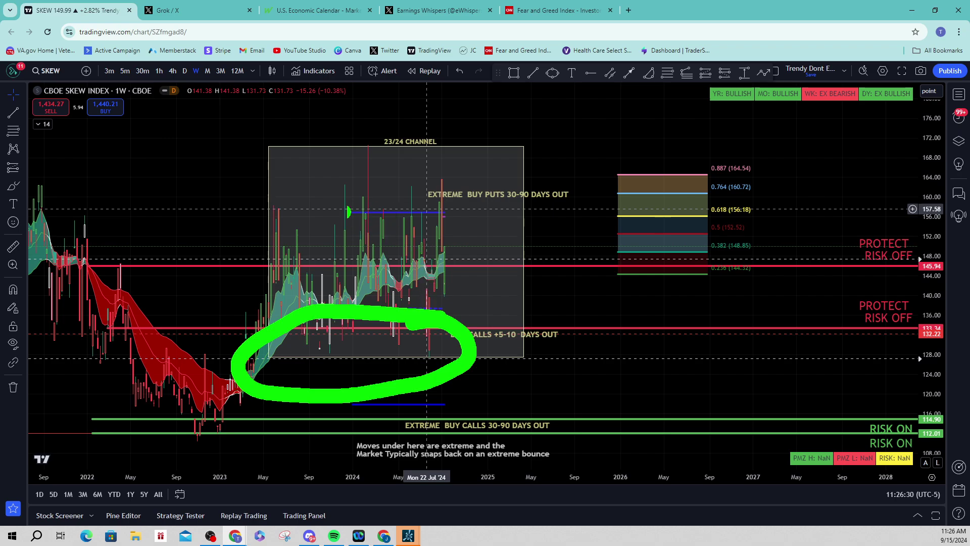
left_click_drag(277, 207, 535, 209)
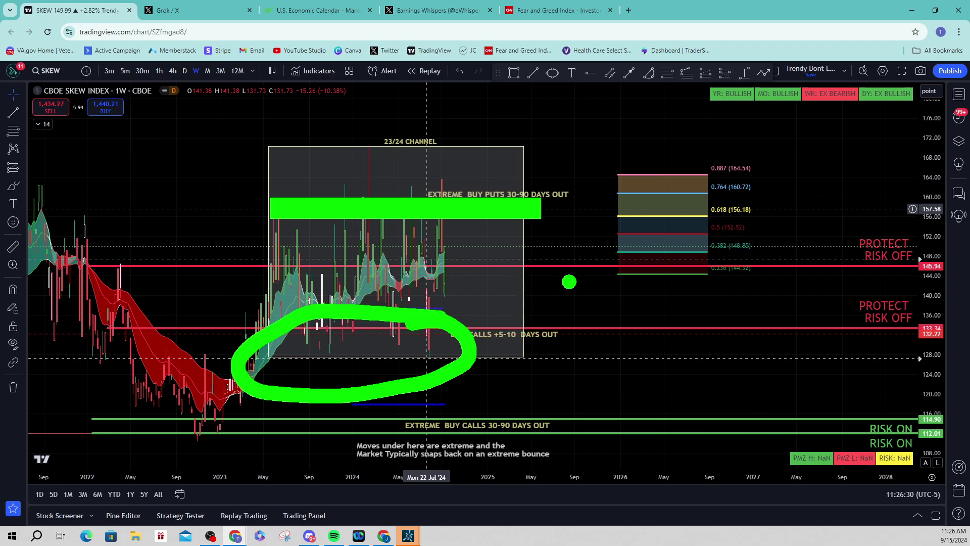
key("Escape")
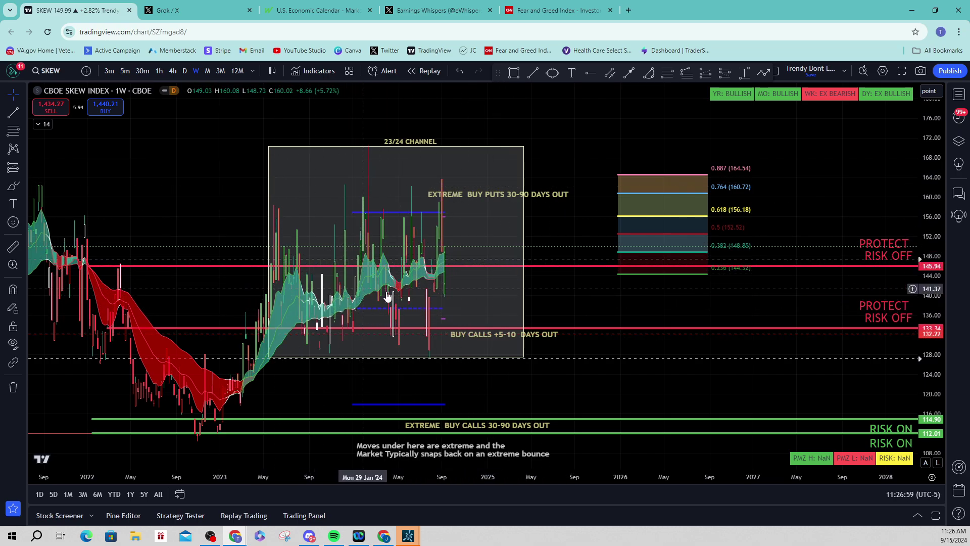
Step: Widen the weekly SKEW chart to show its history back to 2004 alongside the 23/24 channel
left_click_drag(578, 299, 577, 257)
left_click(522, 317)
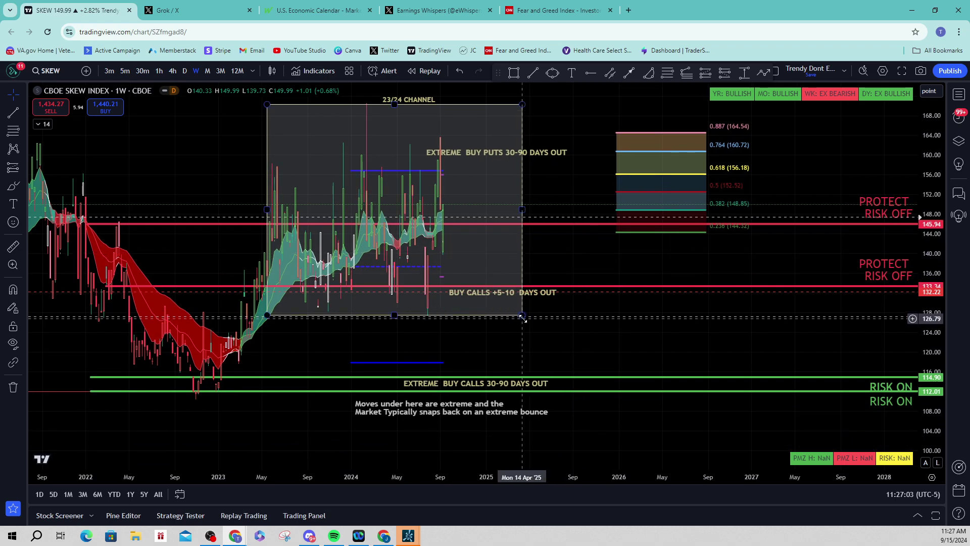
left_click(523, 318)
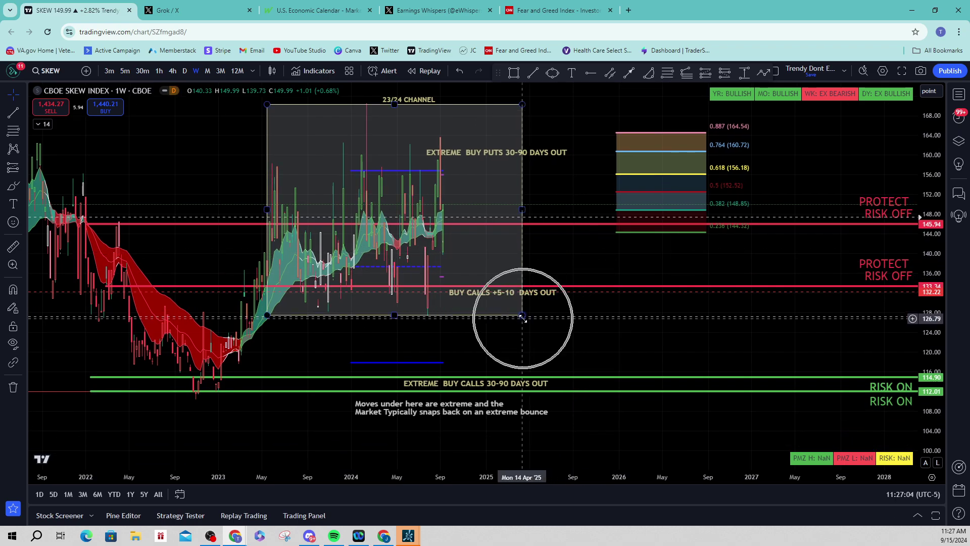
left_click(604, 290)
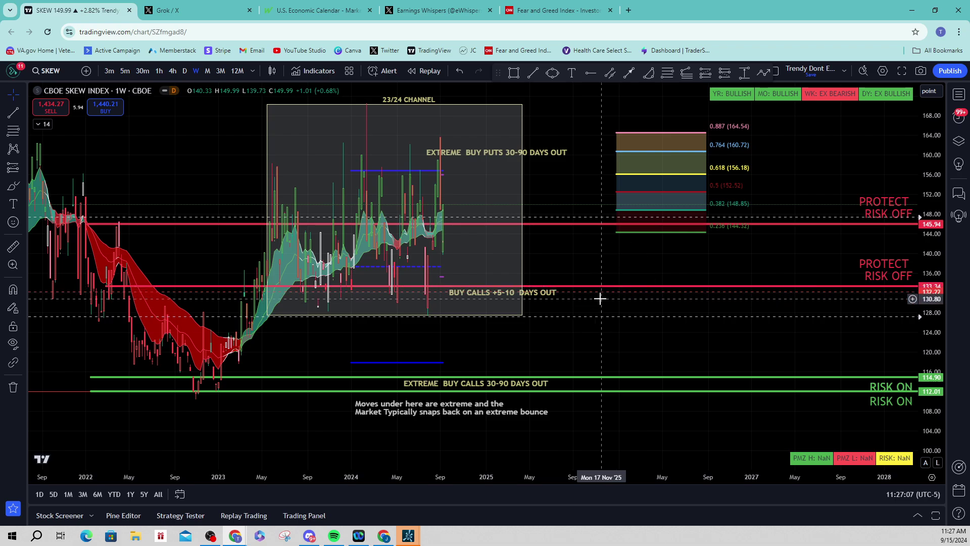
left_click_drag(618, 255, 618, 256)
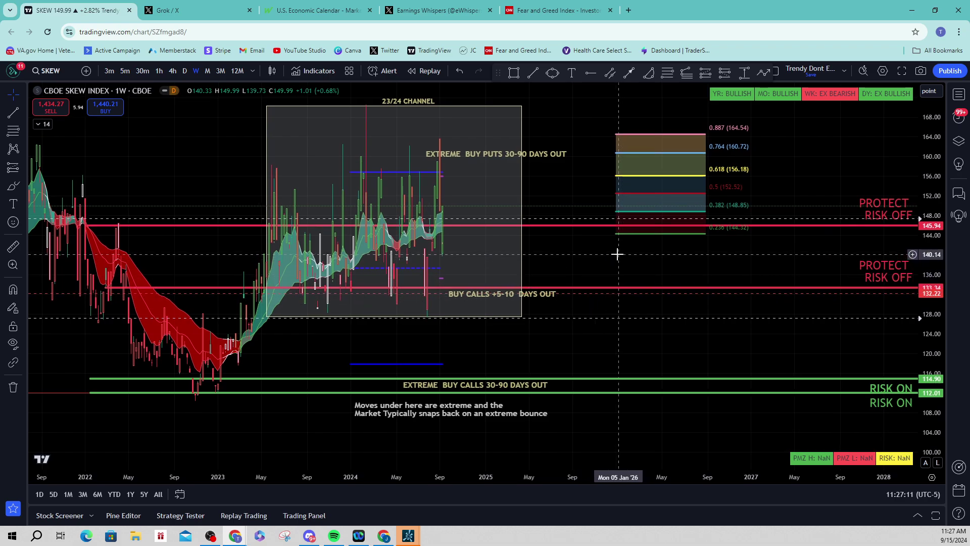
left_click_drag(432, 350, 816, 305)
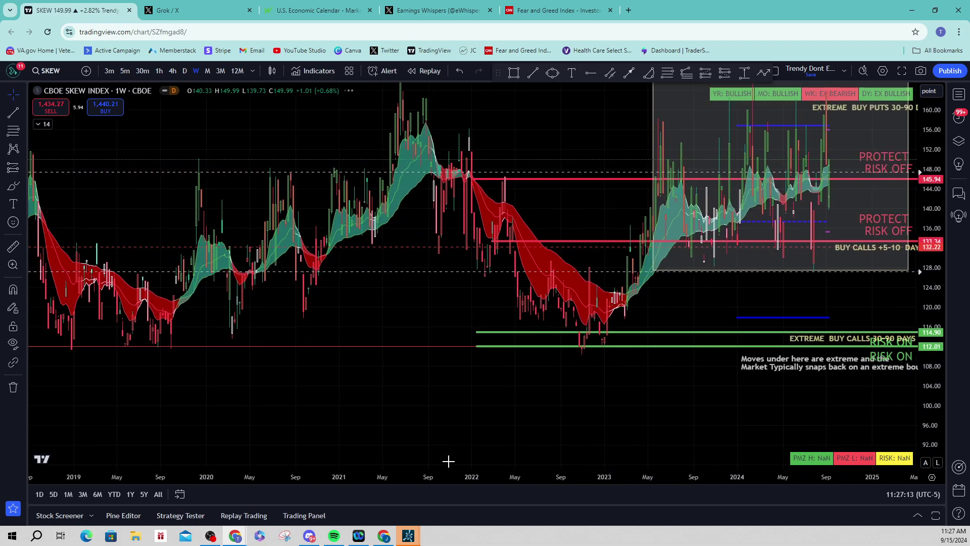
left_click_drag(535, 478, 741, 492)
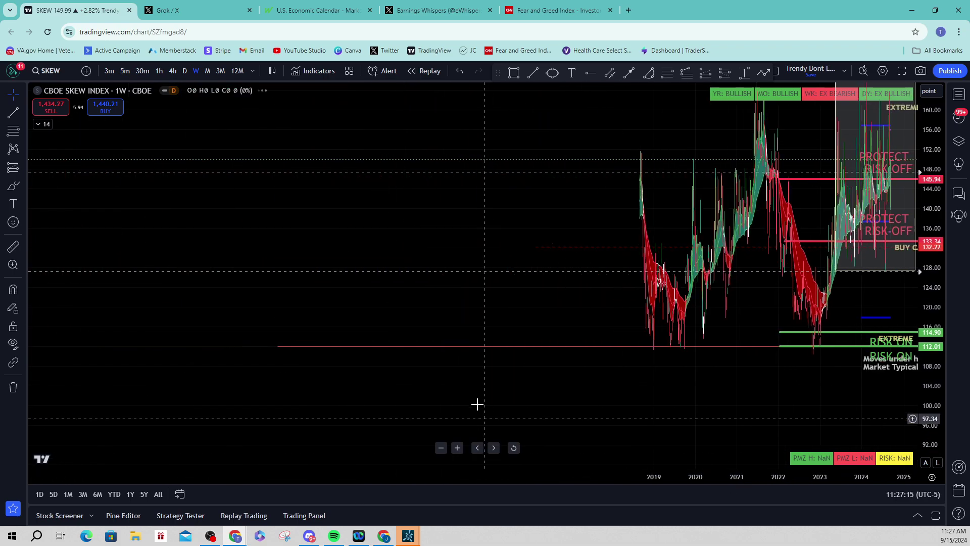
Step: Draw green arrows along the long-term SKEW highs and lows, clear them, and bring the full 23/24 channel back into view
key("ctrl+2")
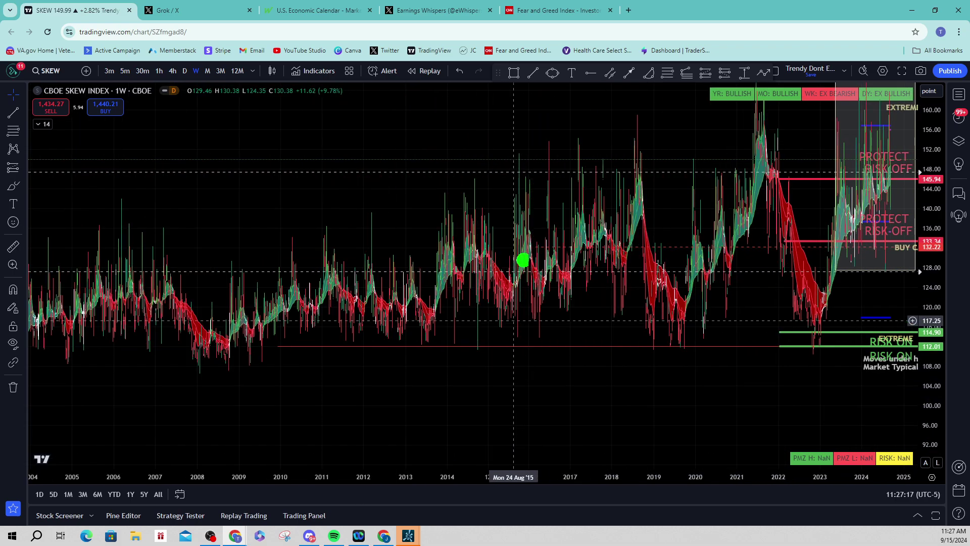
left_click_drag(645, 172, 6, 177)
mouse_move(716, 358)
left_mouse_down()
mouse_move(31, 354)
mouse_move(36, 340)
left_mouse_up()
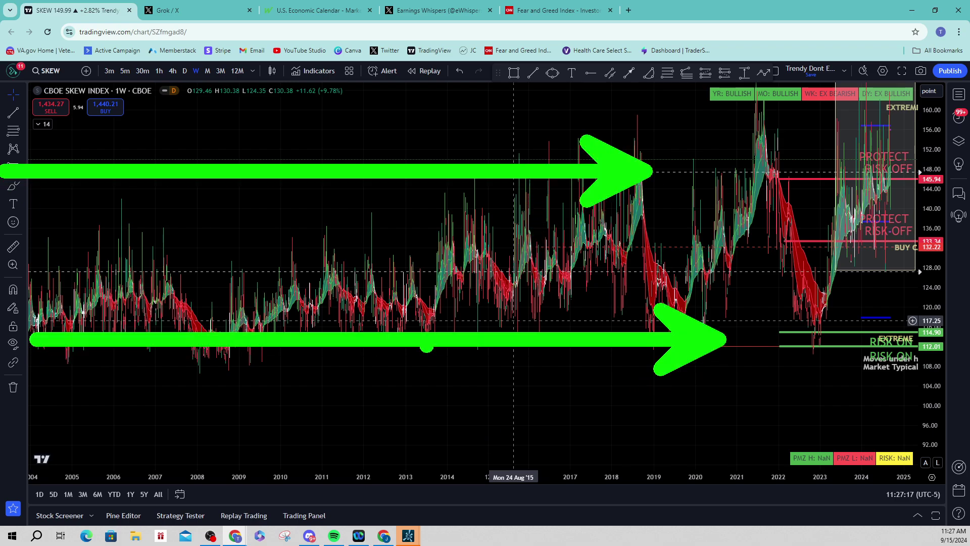
key("Escape")
left_click_drag(384, 167, 47, 169)
left_click_drag(695, 158, 672, 218)
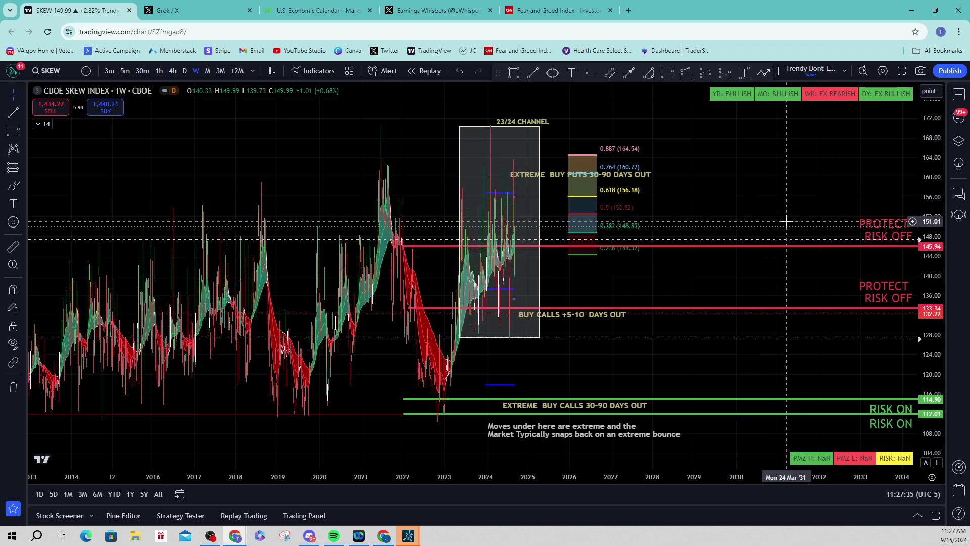
Step: Switch to CNN's Fear & Greed Index page and bring the whole gauge into view
left_click(570, 15)
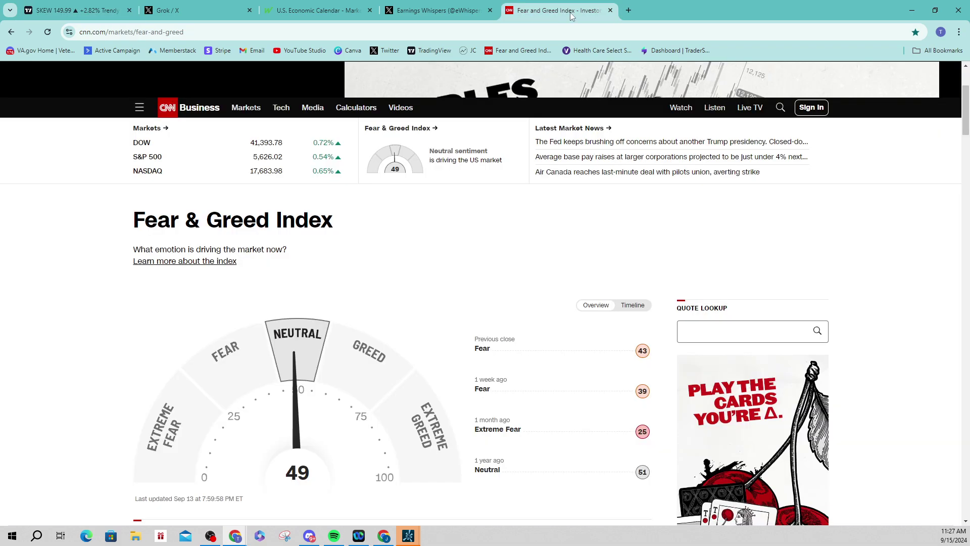
scroll(737, 328, "down", 1)
scroll(743, 338, "down", 1)
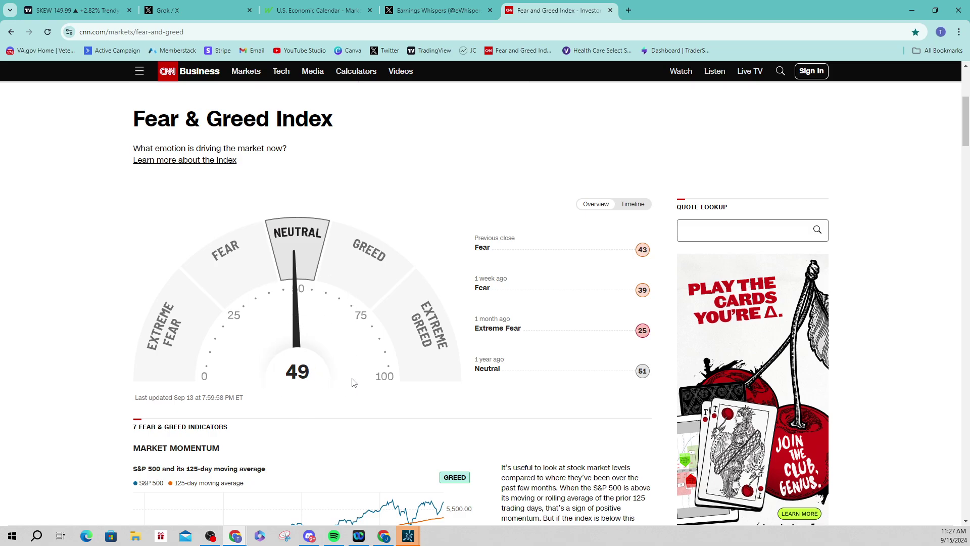
Step: Point a green arrow at the gauge's Neutral segment, trace green arcs along its fear and greed sides, and clear the marks
mouse_move(296, 245)
left_mouse_down()
mouse_move(295, 502)
mouse_move(306, 496)
left_mouse_up()
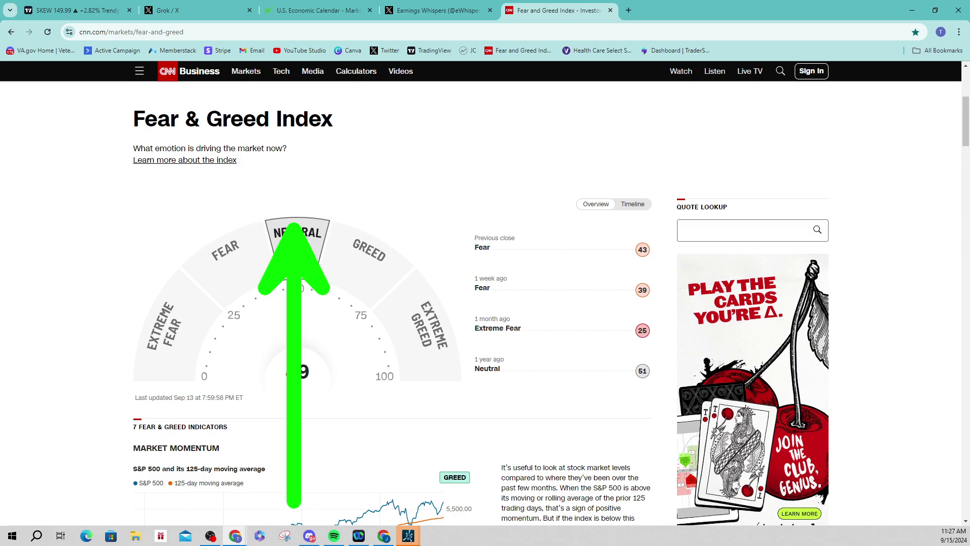
left_click_drag(116, 329, 204, 237)
mouse_move(360, 226)
left_mouse_down()
mouse_move(387, 232)
mouse_move(471, 327)
left_mouse_up()
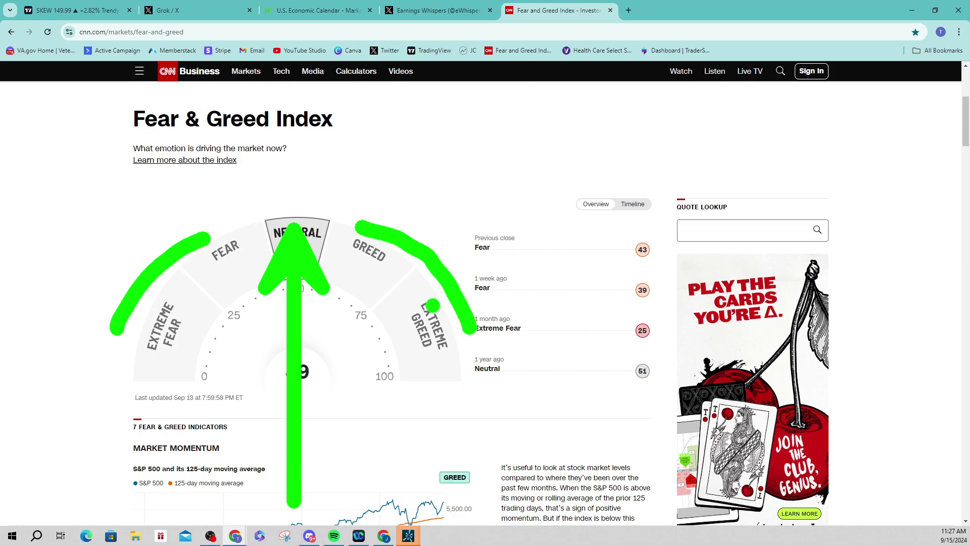
key("Escape")
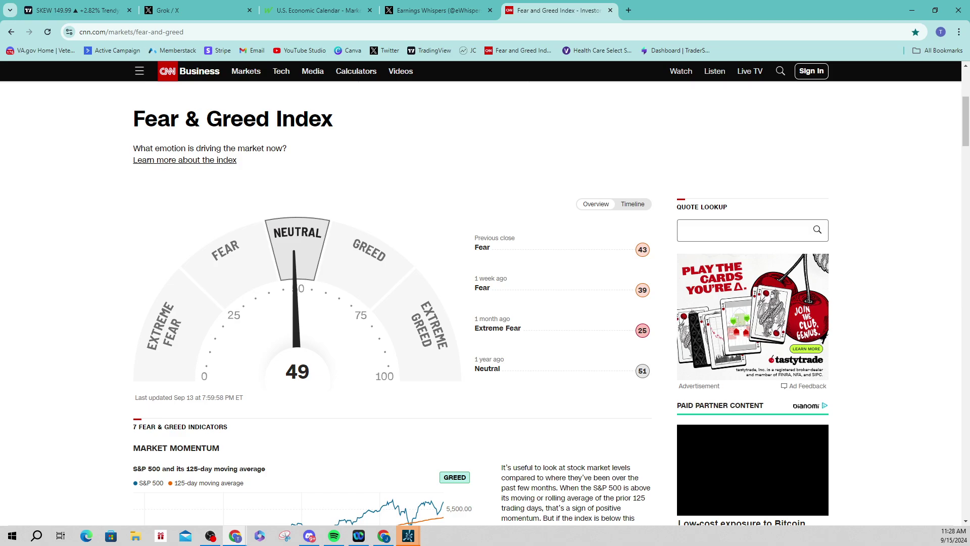
Step: Switch to thinkorswim, select /ES[Z24] in the watchlist and maximize the weekly /ES chart window
left_click(912, 11)
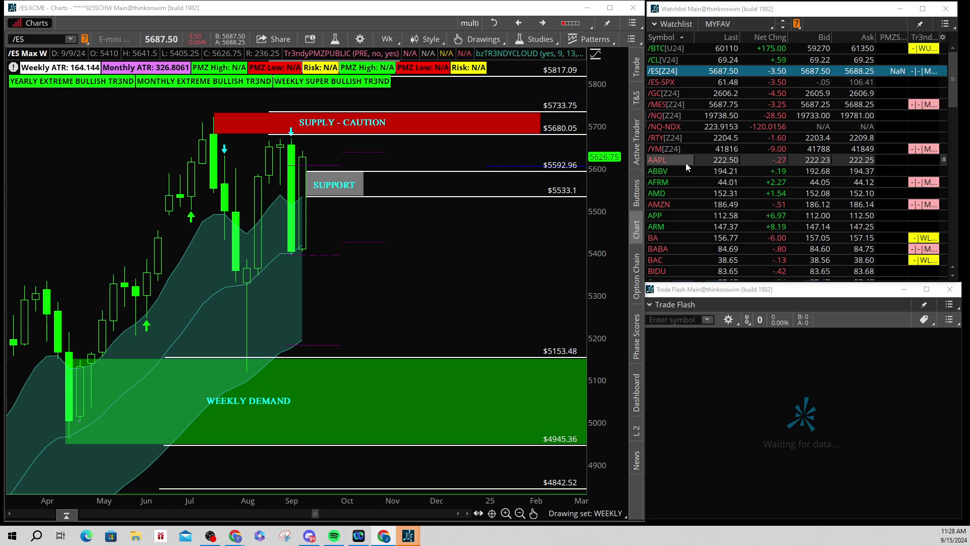
left_click(679, 70)
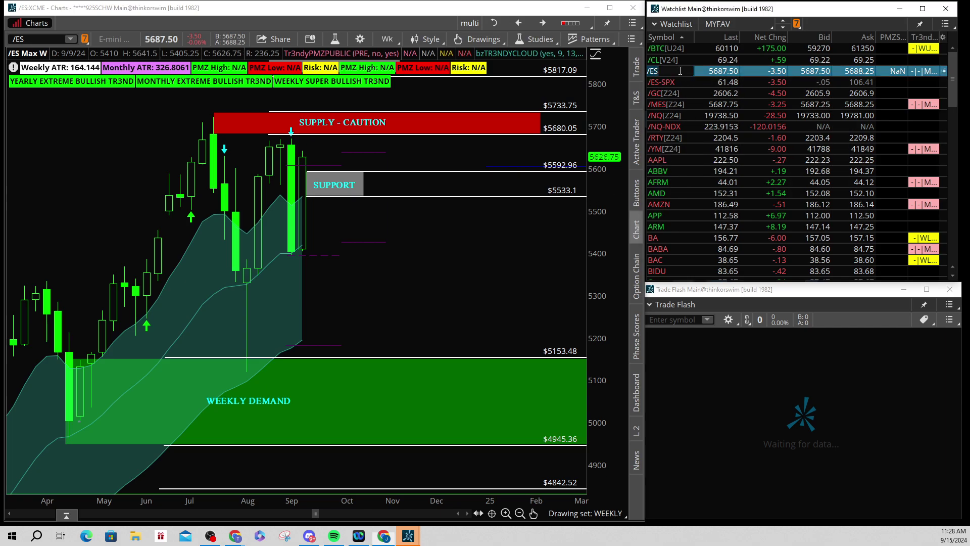
left_click(609, 8)
scroll(711, 302, "up", 2)
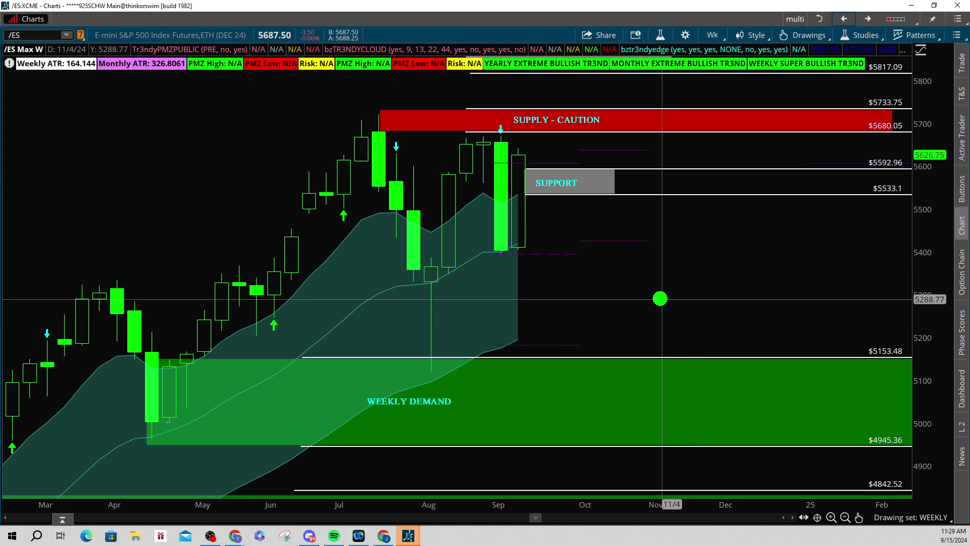
Step: Point green arrows at the Support zone's lower edge and the Supply - Caution zone on the weekly /ES chart, and clear both
left_click_drag(525, 196, 706, 510)
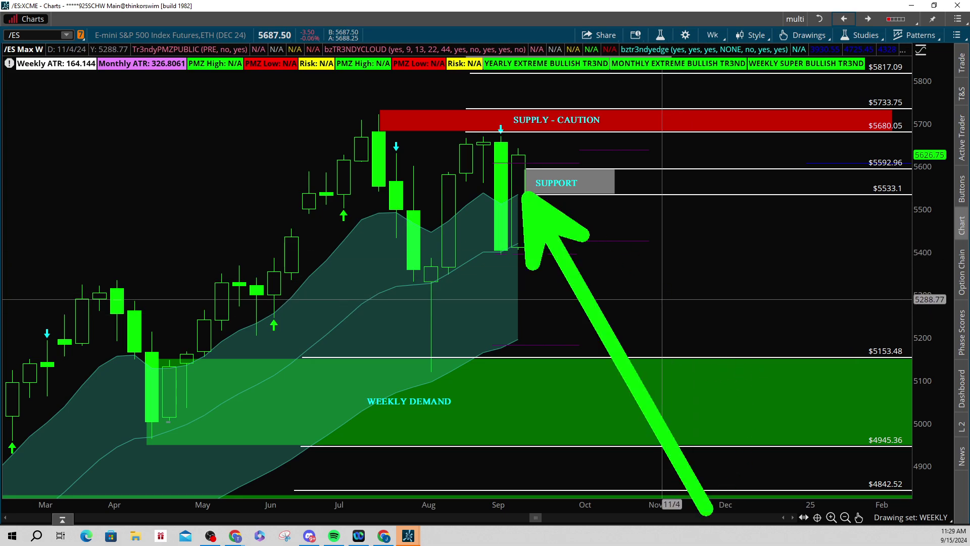
left_click_drag(613, 121, 752, 121)
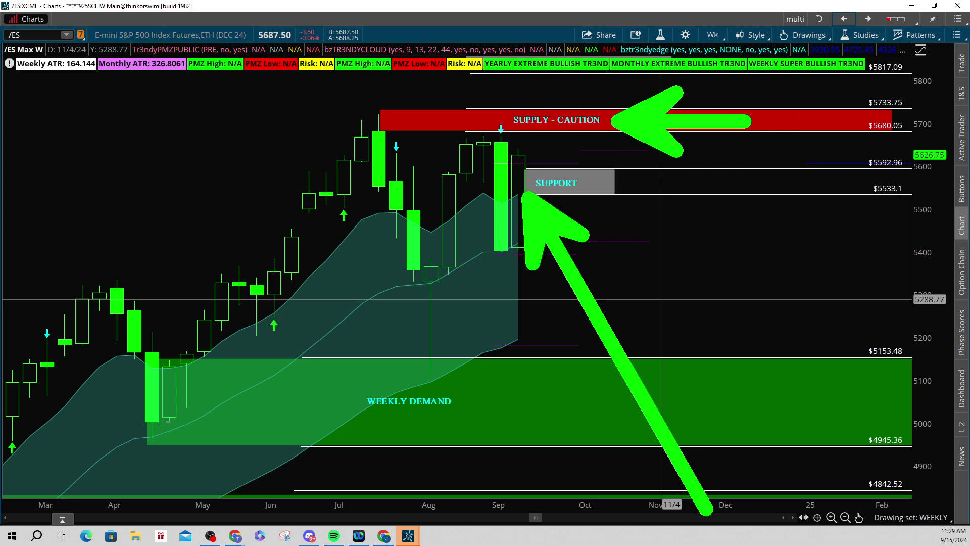
key("Escape")
Step: Frame the weekly /ES chart from the Weekly Demand zone up to the Fib Extension Target above 5817.09
mouse_move(934, 151)
left_mouse_down()
mouse_move(933, 183)
mouse_move(932, 166)
left_mouse_up()
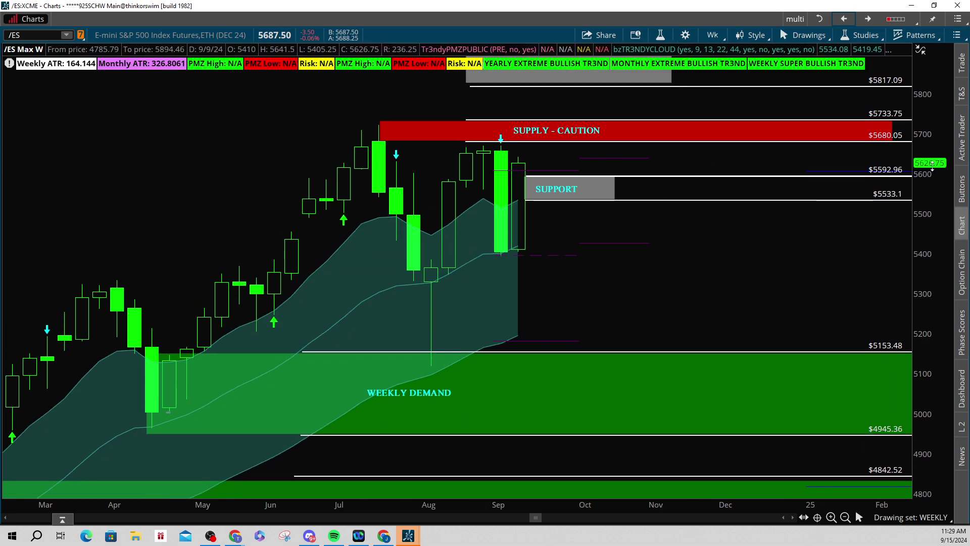
mouse_move(738, 105)
left_mouse_down()
mouse_move(748, 204)
mouse_move(751, 96)
left_mouse_up()
key("ctrl")
left_click_drag(930, 222, 931, 205)
left_click_drag(803, 264, 734, 290)
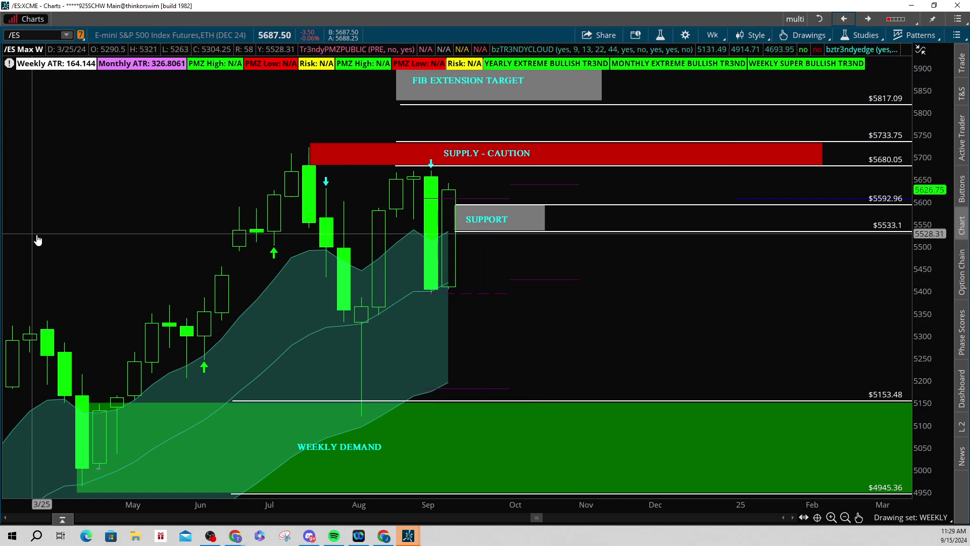
Step: Reposition the weekly /ES chart slightly, point a green arrow at the tall filled 9/2/24 candle beside the Support zone, and clear it
left_click(264, 152)
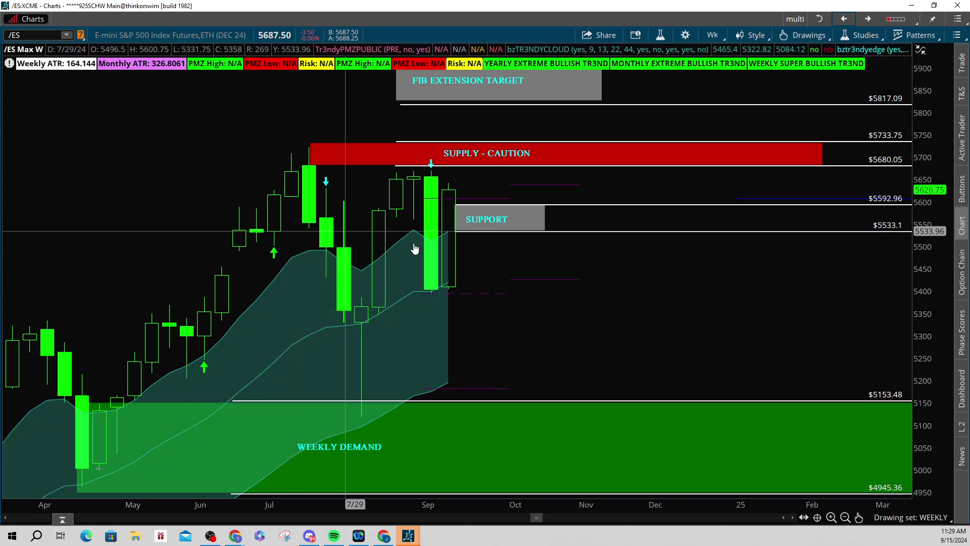
left_click_drag(576, 306, 594, 294)
key("ctrl+2")
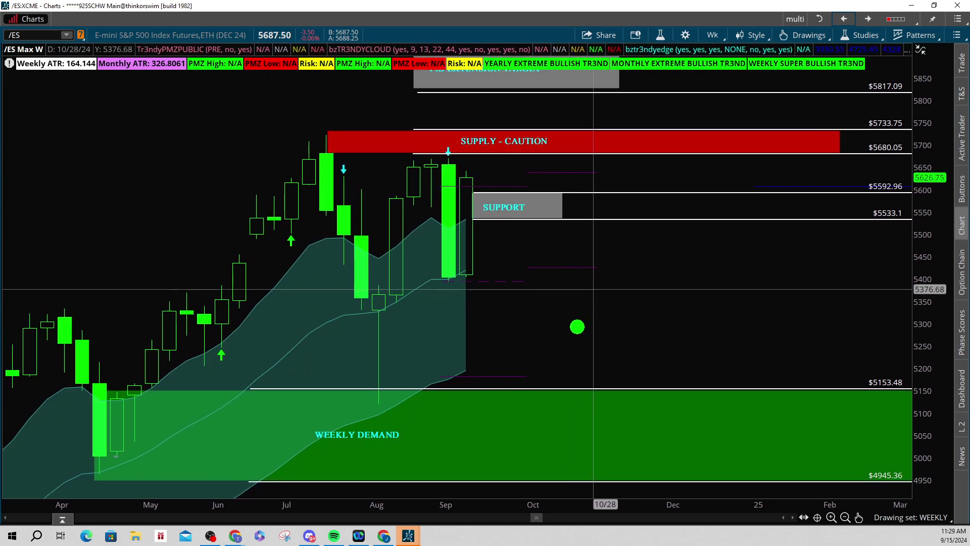
left_click_drag(436, 209, 244, 209)
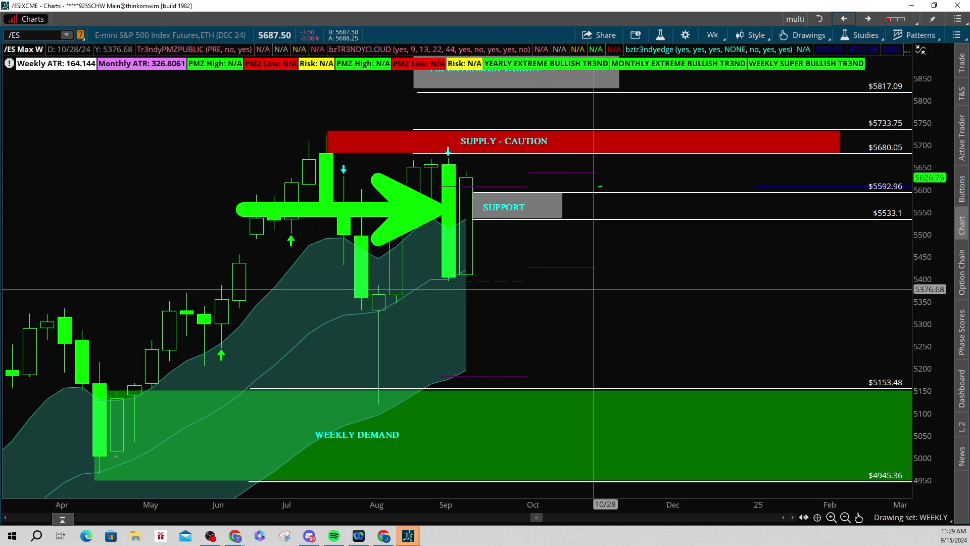
key("Escape")
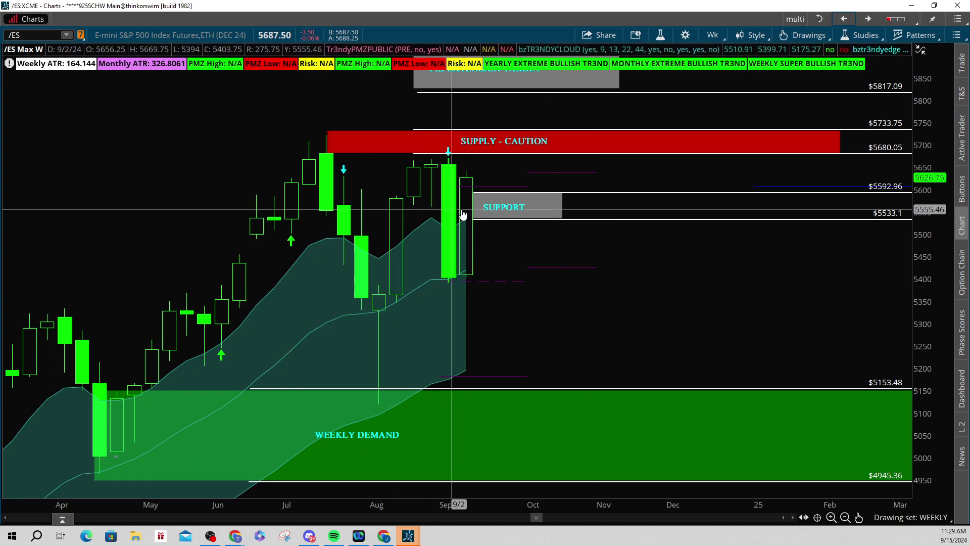
Step: Mark the recent weekly /ES candles with two freehand annotations, one from the August lows and one rising toward the latest candle, and clear both
left_click(450, 280)
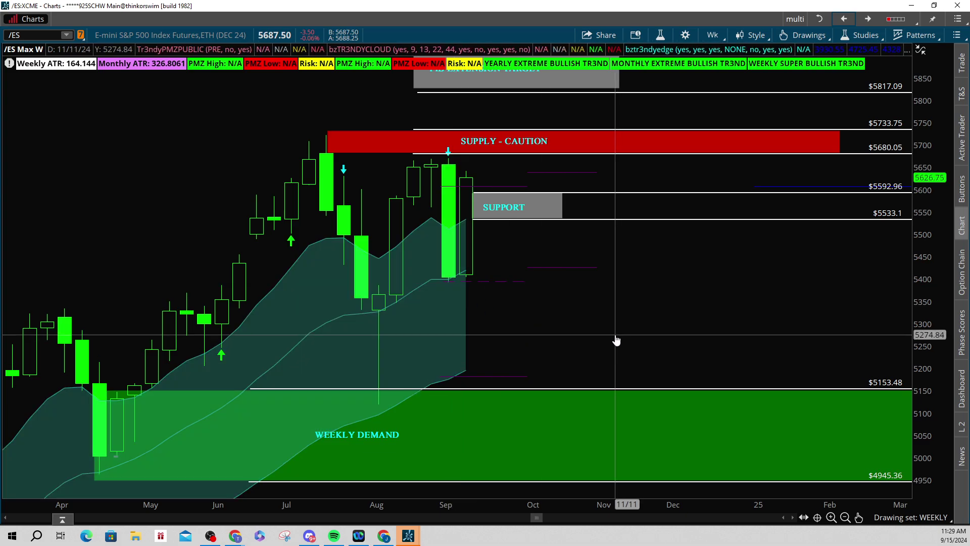
key("ctrl+2")
mouse_move(374, 282)
left_mouse_down()
mouse_move(789, 398)
mouse_move(800, 412)
left_mouse_up()
mouse_move(345, 232)
left_mouse_down()
mouse_move(371, 198)
mouse_move(454, 289)
mouse_move(466, 175)
left_mouse_up()
key("Escape")
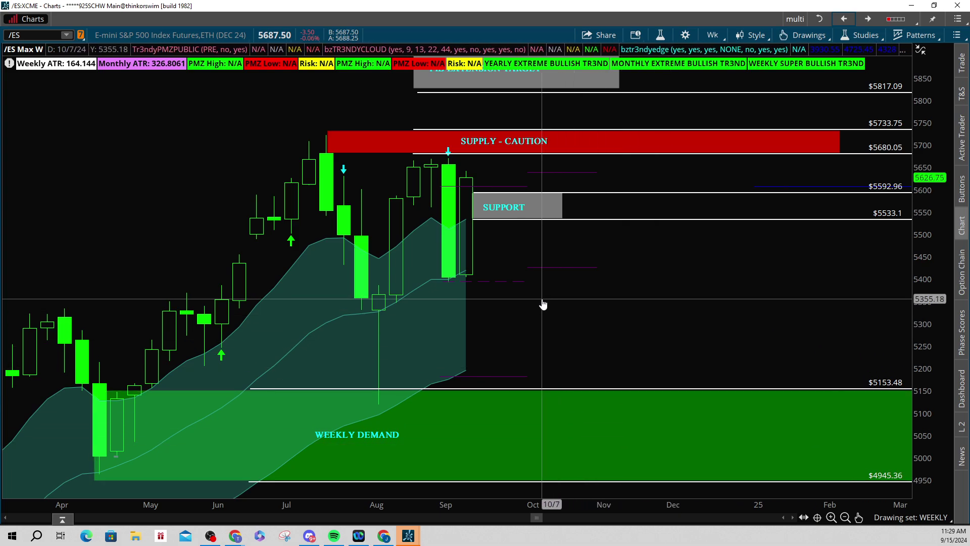
Step: Point a magenta arrow at the top of the latest weekly /ES candle, just below the Supply - Caution zone
left_click_drag(477, 170, 718, 168)
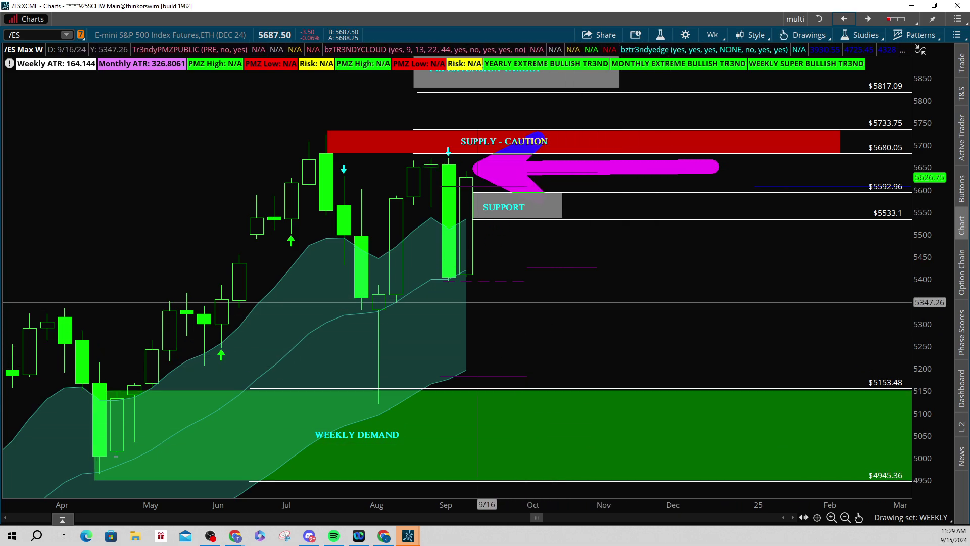
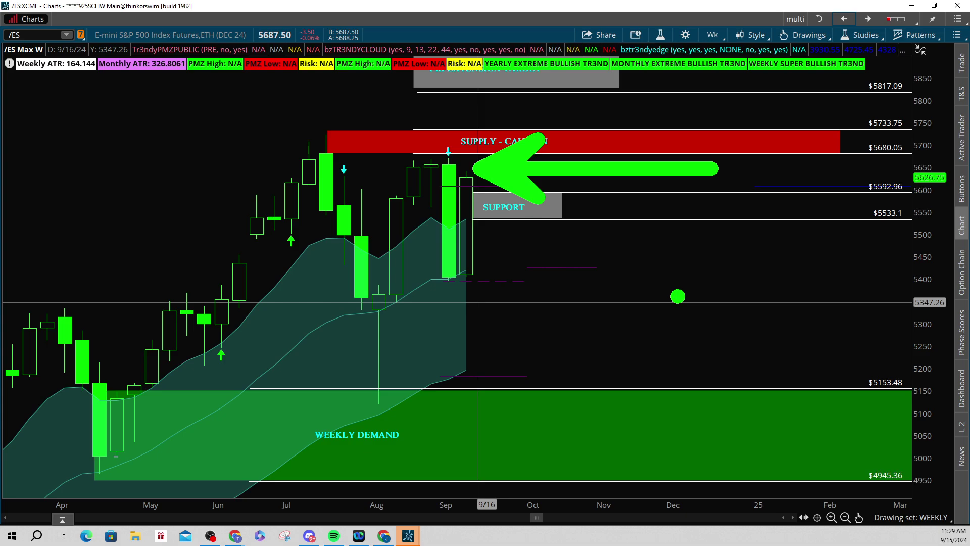
Step: Clear the arrow annotation and frame the weekly /ES chart from the Weekly Demand zone up to the 5927.02 line above the Fib Extension Target
key("Escape")
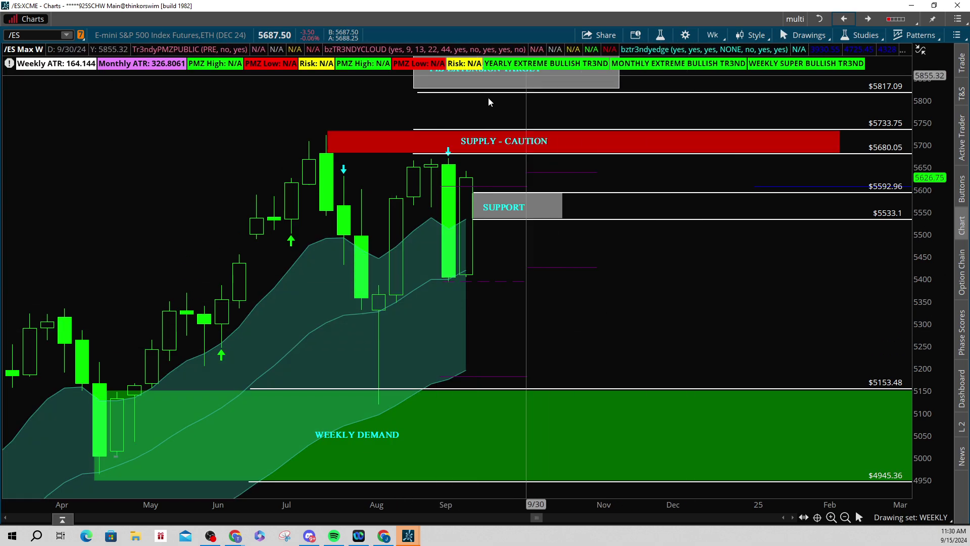
left_click_drag(607, 277, 589, 260)
left_click_drag(666, 259, 666, 280)
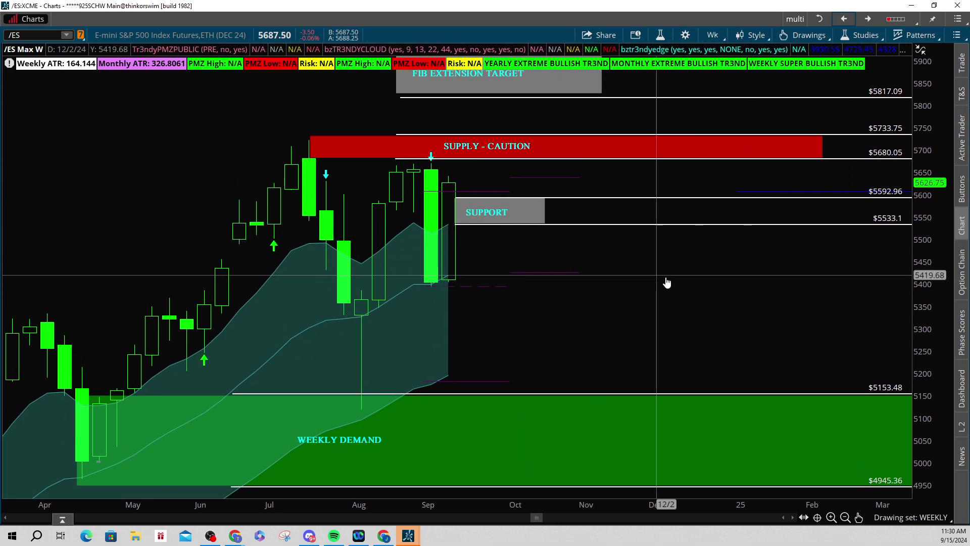
left_click_drag(919, 256, 919, 281)
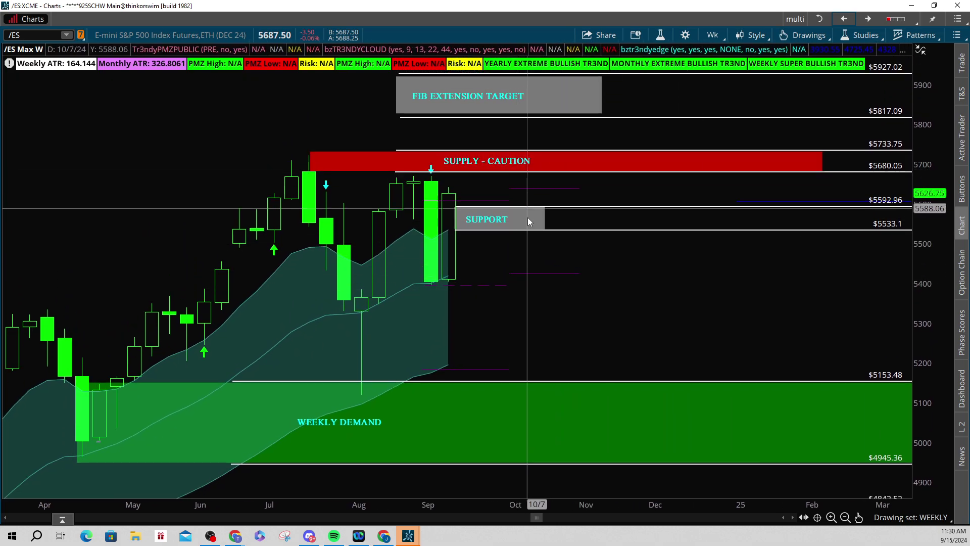
left_click_drag(554, 190, 559, 196)
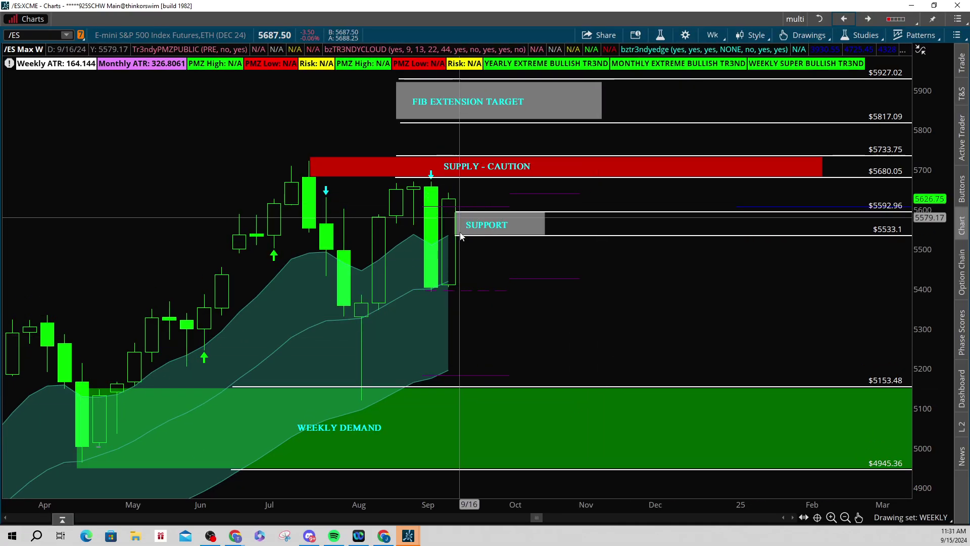
Step: Switch to the daily /ES chart, point green arrows at the area below the 5498.03 long trigger, the September low and the latest candle, and clear them
left_click(867, 20)
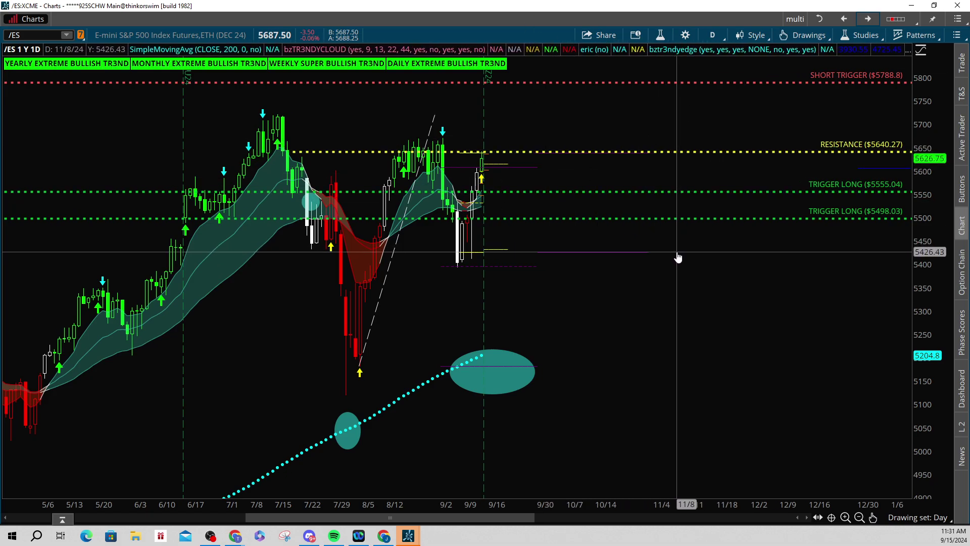
key("ctrl+2")
left_click_drag(563, 222, 696, 437)
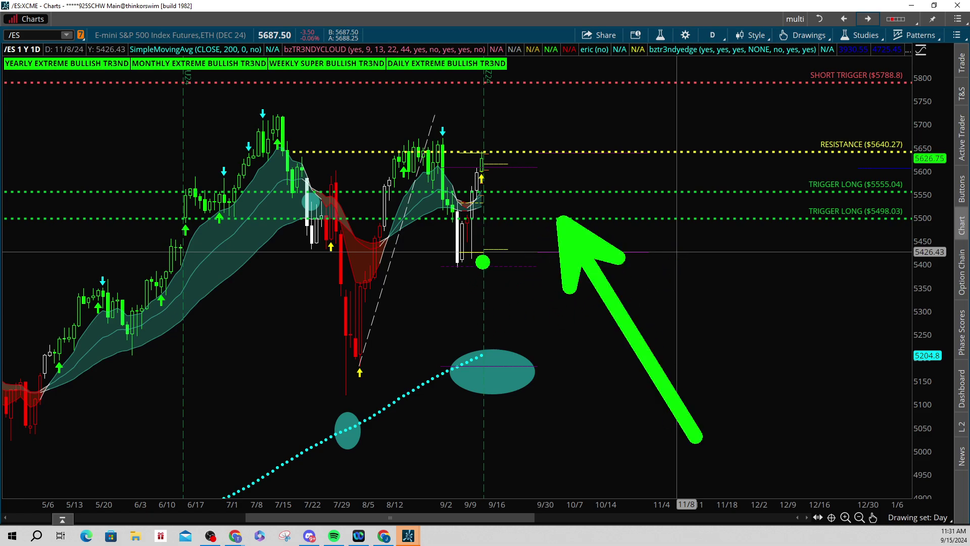
left_click_drag(481, 263, 674, 544)
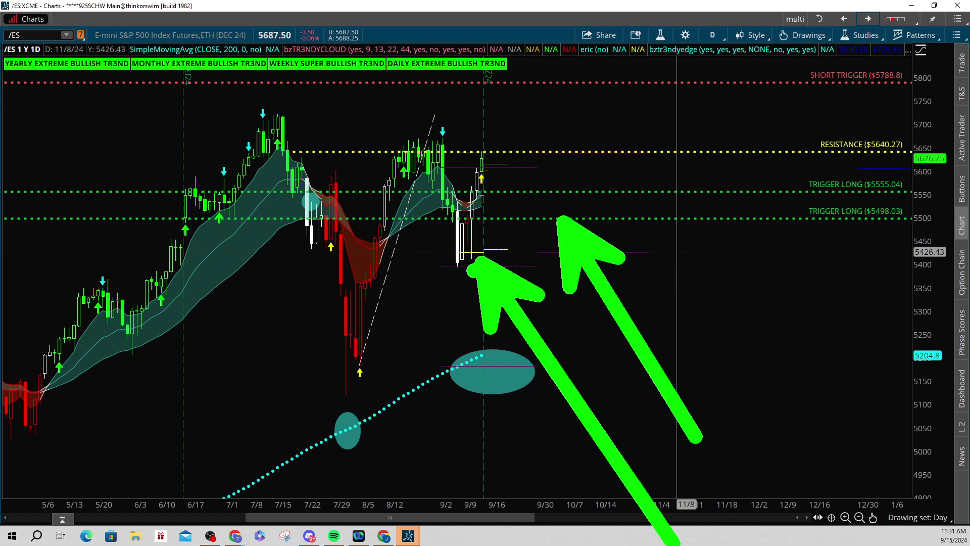
left_click_drag(472, 260, 295, 524)
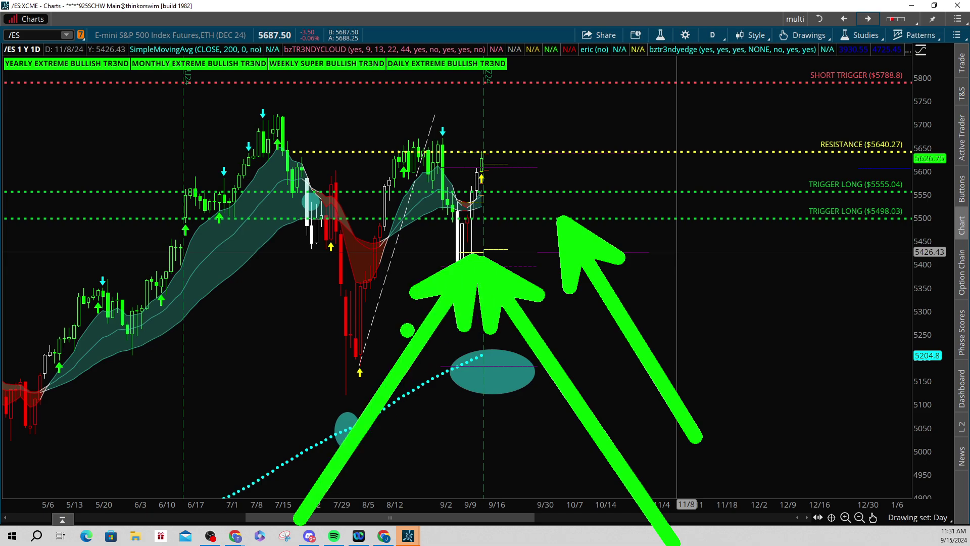
left_click_drag(498, 154, 763, 155)
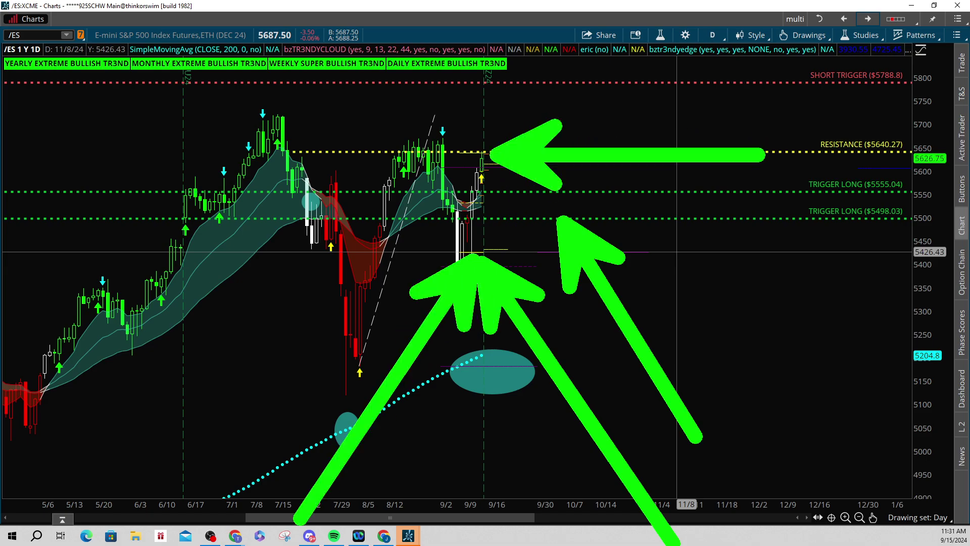
key("Escape")
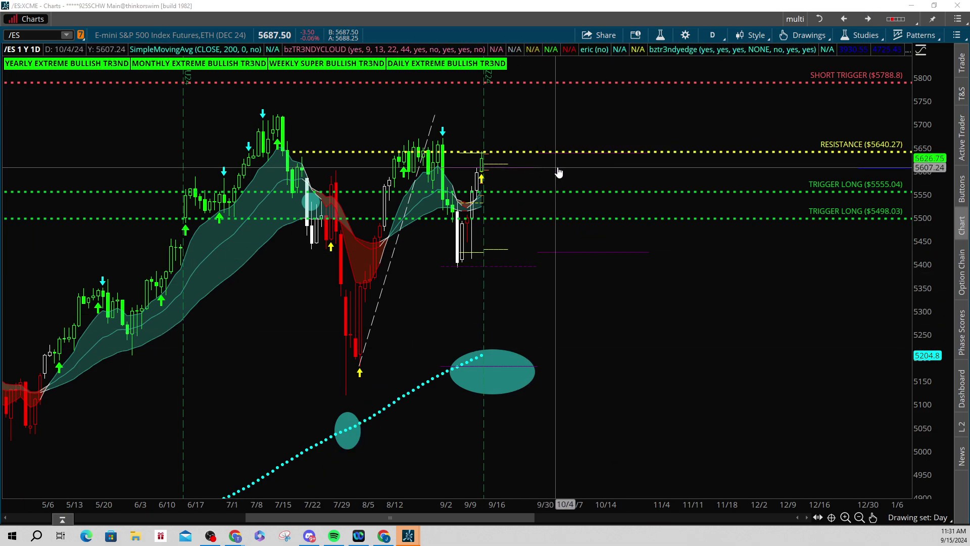
Step: Frame the daily /ES chart so recent candles, both long triggers and the levels up to the 5925.11 line above the short trigger are in view
left_click_drag(579, 194, 573, 196)
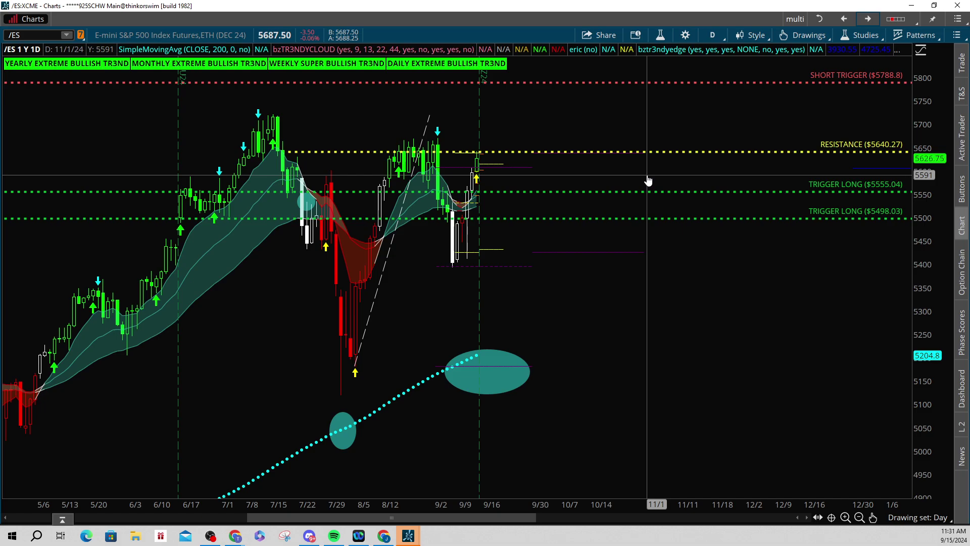
left_click_drag(688, 280, 658, 297)
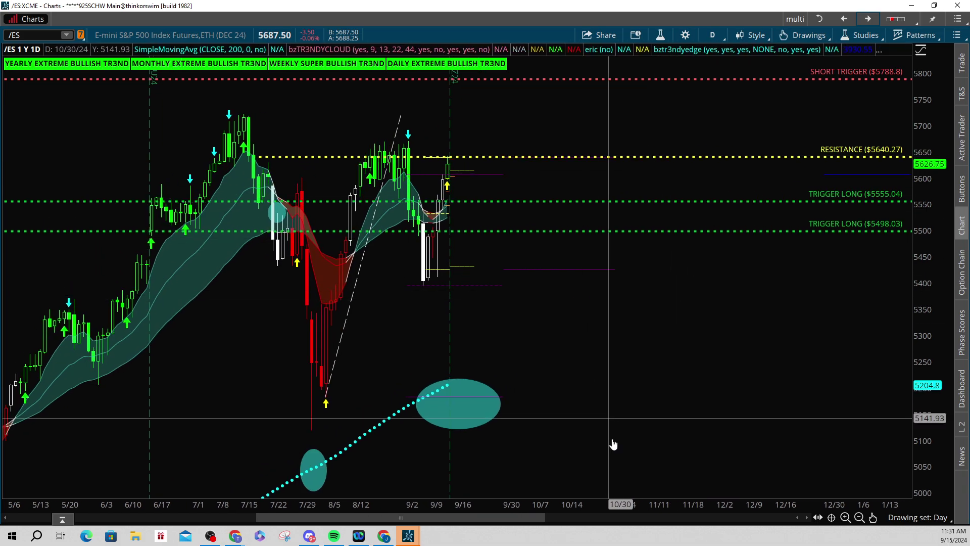
left_click_drag(572, 507, 549, 507)
left_click_drag(563, 364, 595, 350)
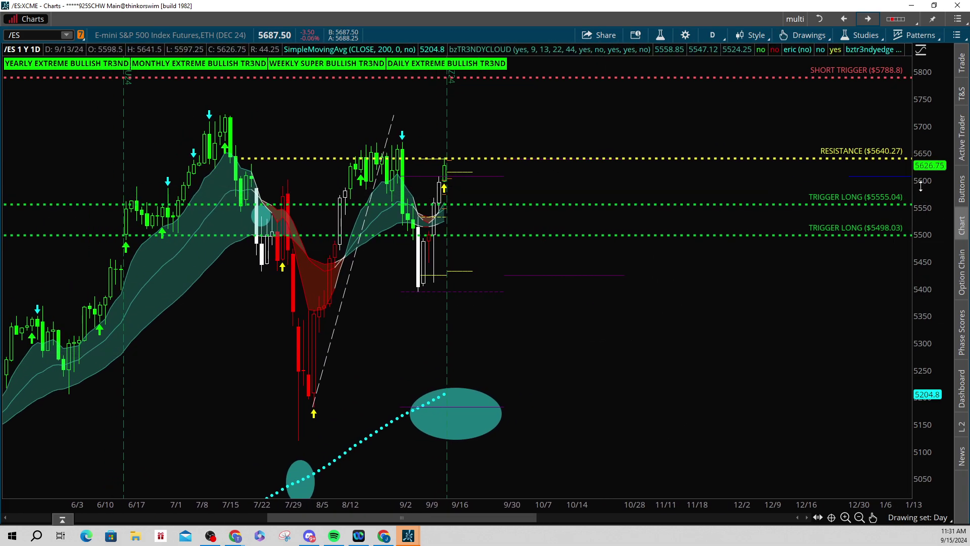
left_click_drag(920, 187, 921, 205)
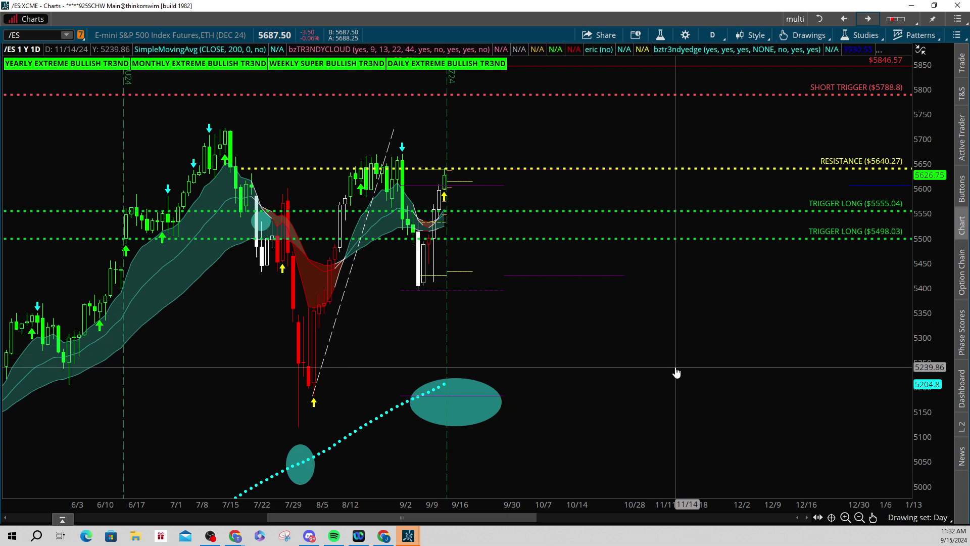
left_click_drag(823, 303, 825, 305)
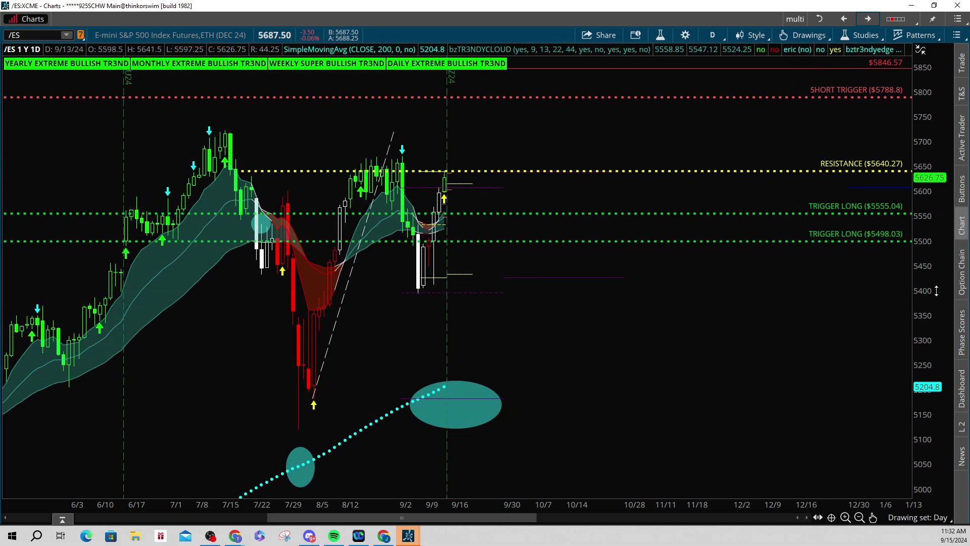
left_click_drag(935, 290, 935, 277)
left_click_drag(844, 297, 839, 349)
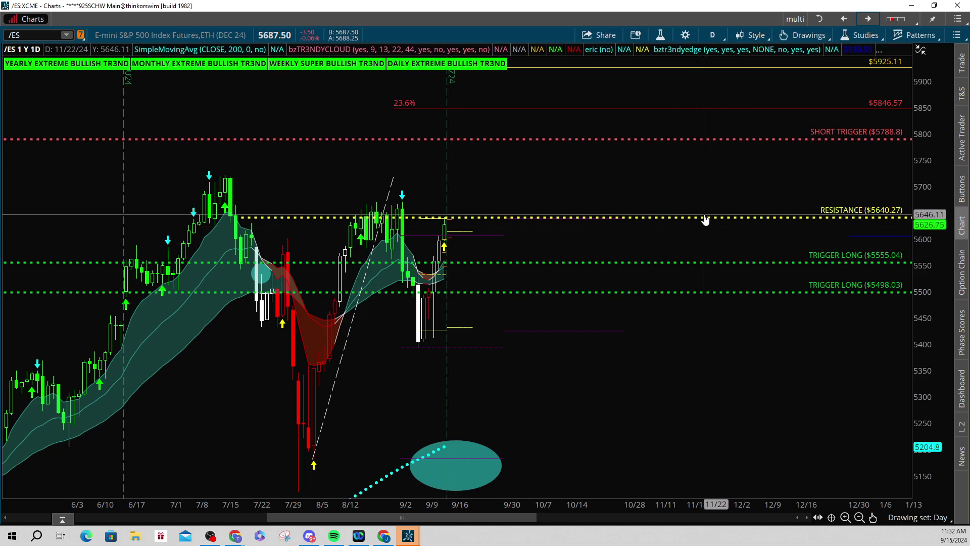
key("ctrl")
key("ctrl")
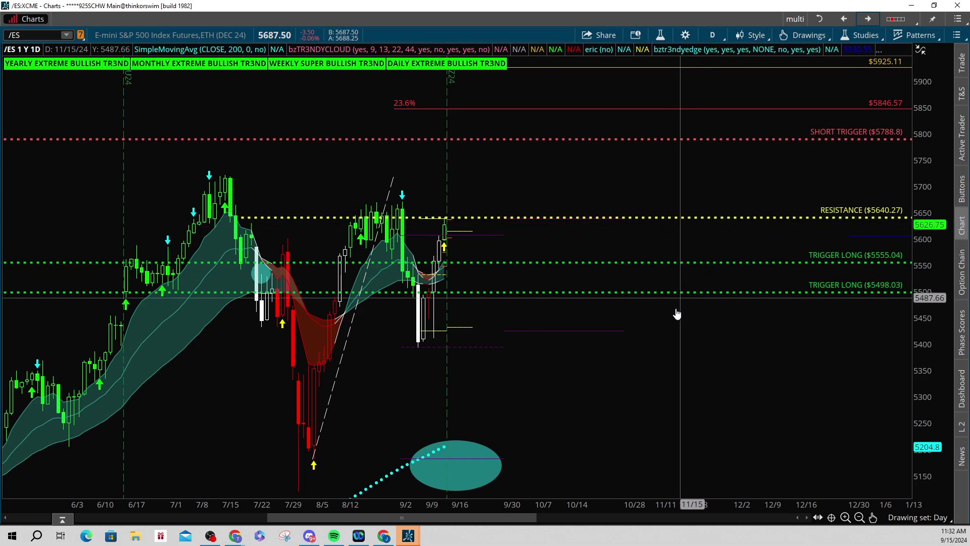
Step: Switch to the 4-hour /ES chart, mark the rally with green arrows and a handwritten 5600 call SPX note, and clear the annotations
left_click(868, 20)
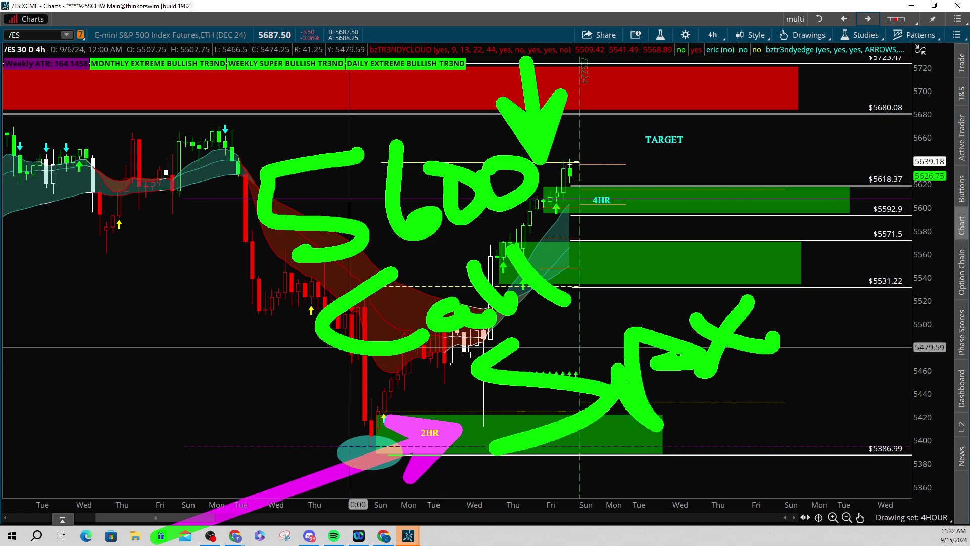
left_click_drag(475, 151, 452, 1)
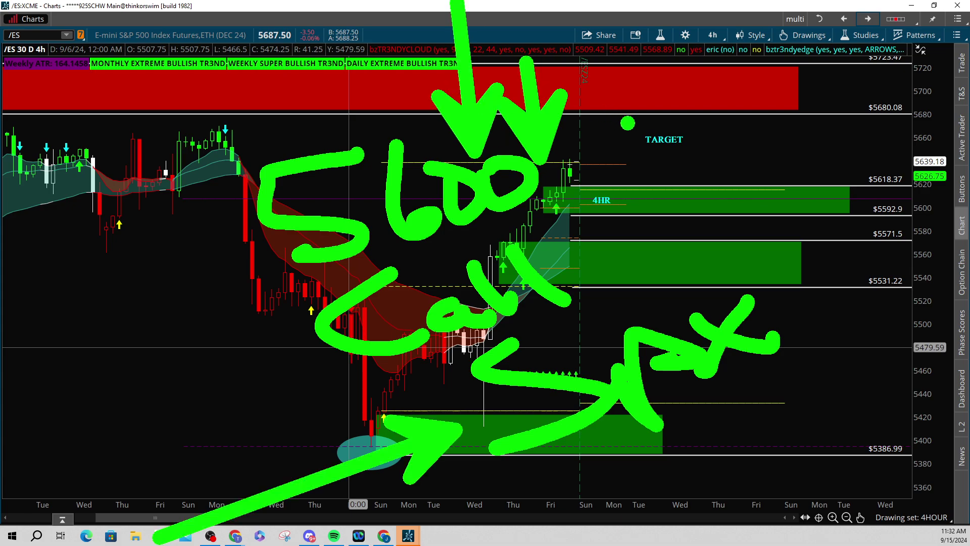
key("Escape")
Step: Frame the 4-hour /ES chart from the 2HR demand zone up to the red supply zone between 5680.08 and 5723.47
left_click_drag(723, 368, 567, 373)
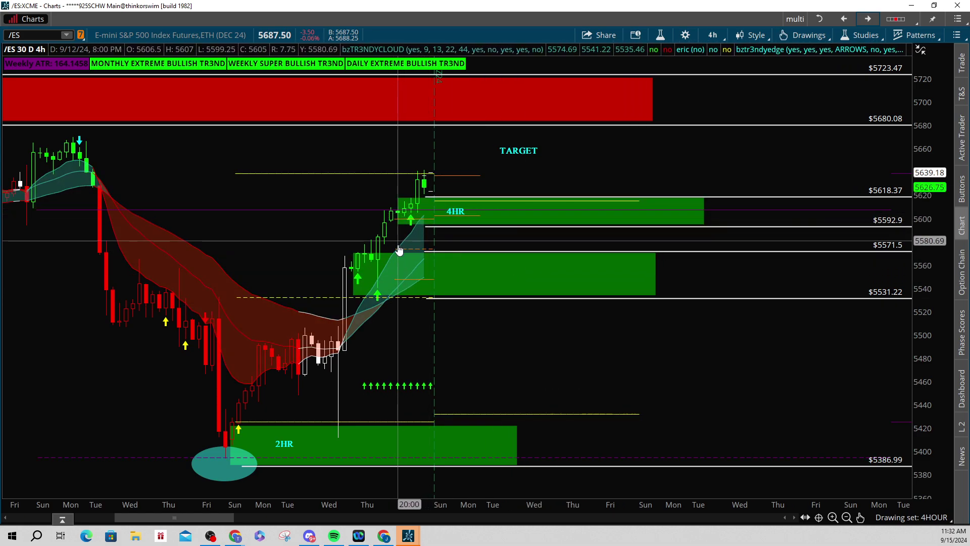
left_click_drag(493, 236, 502, 263)
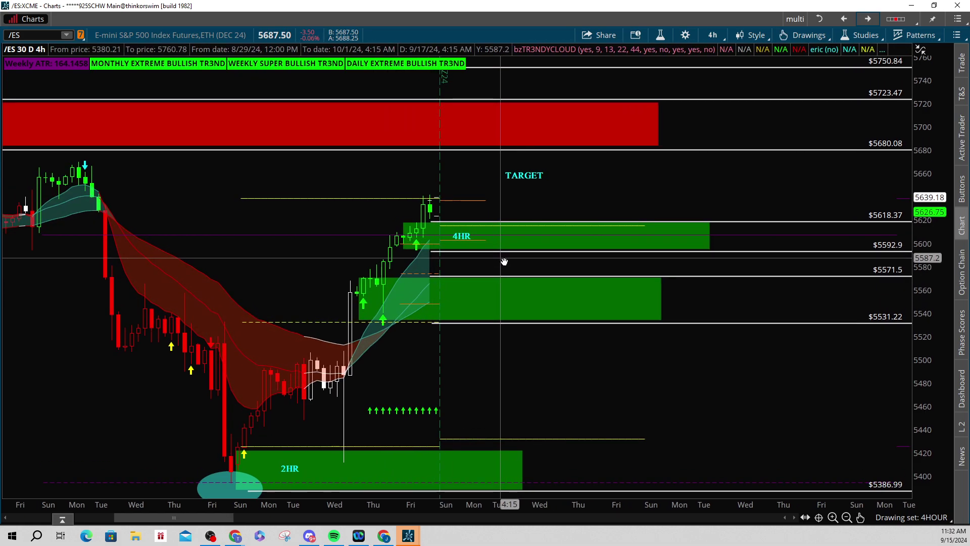
left_click(431, 205)
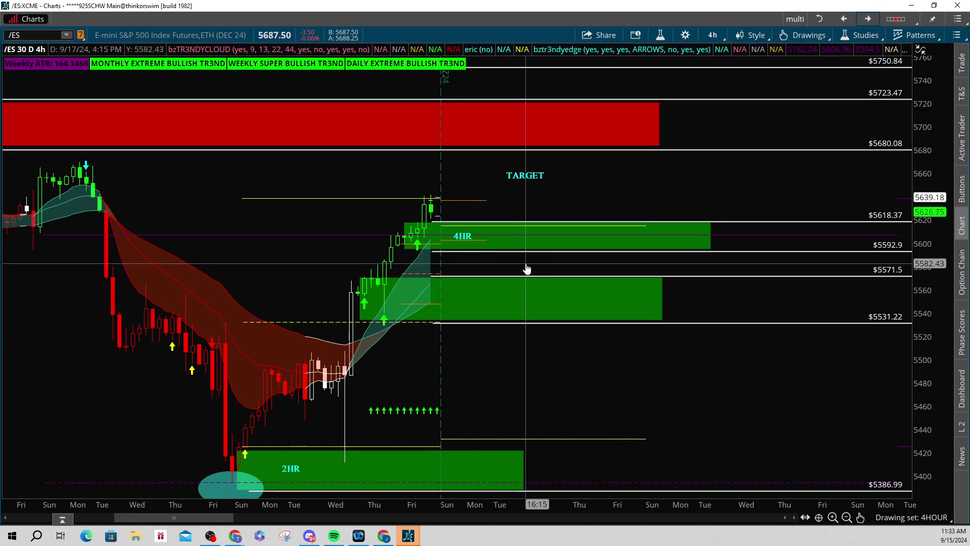
scroll(527, 268, "up", 2)
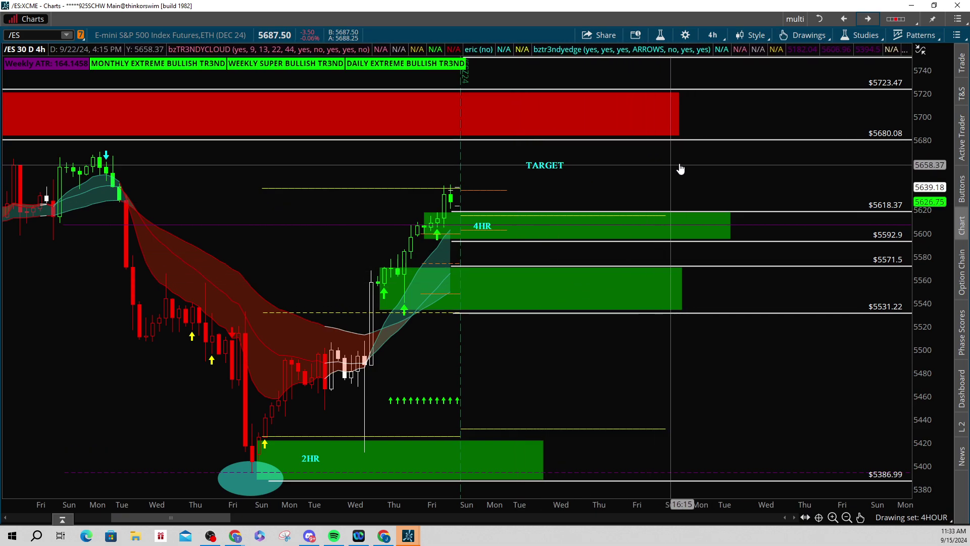
Step: Load /NQ from the MYFAV watchlist into the chart, maximize the chart window and show the weekly view
left_click(934, 5)
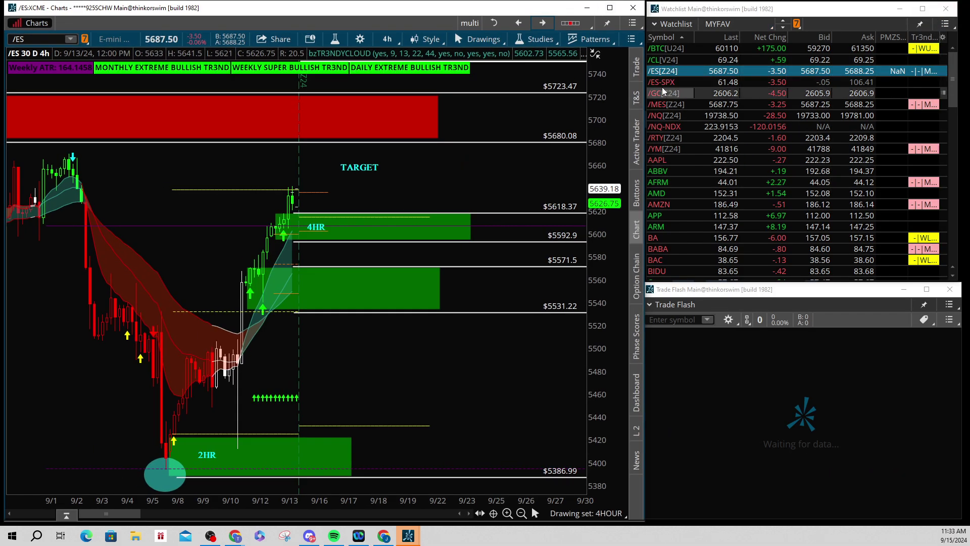
left_click(662, 116)
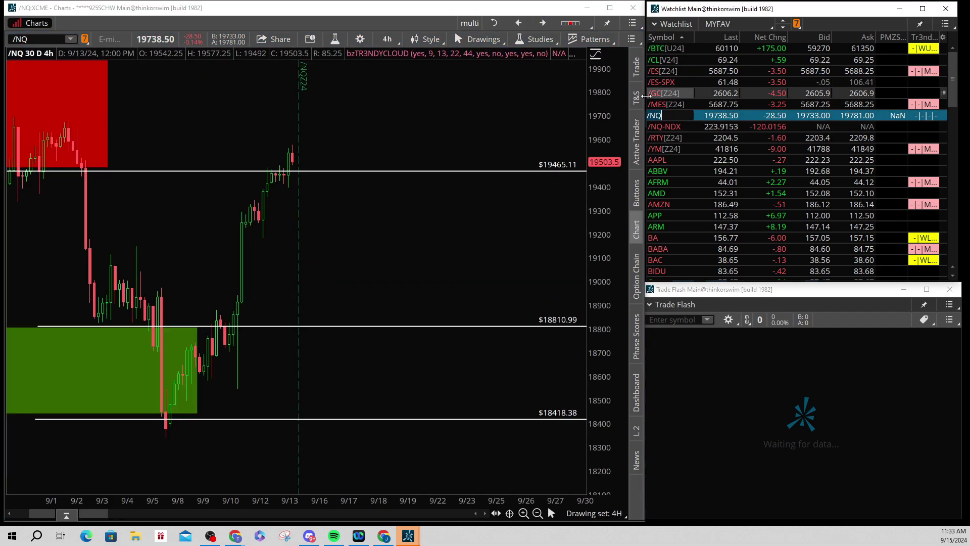
left_click(609, 8)
left_click(866, 19)
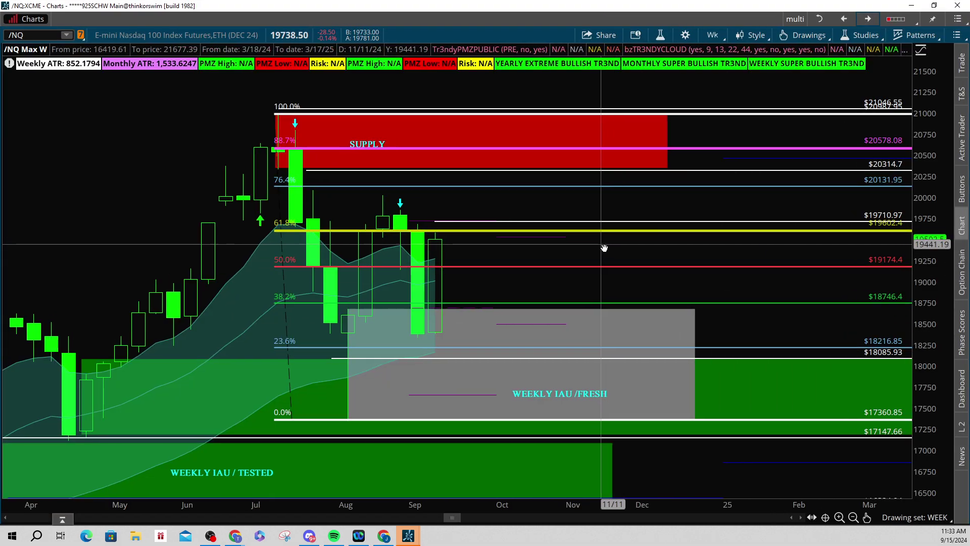
left_click_drag(604, 248, 601, 249)
Step: Point green arrows at the Supply zone and the 61.8% Fib level on the weekly /NQ chart, and clear both
key("ctrl+2")
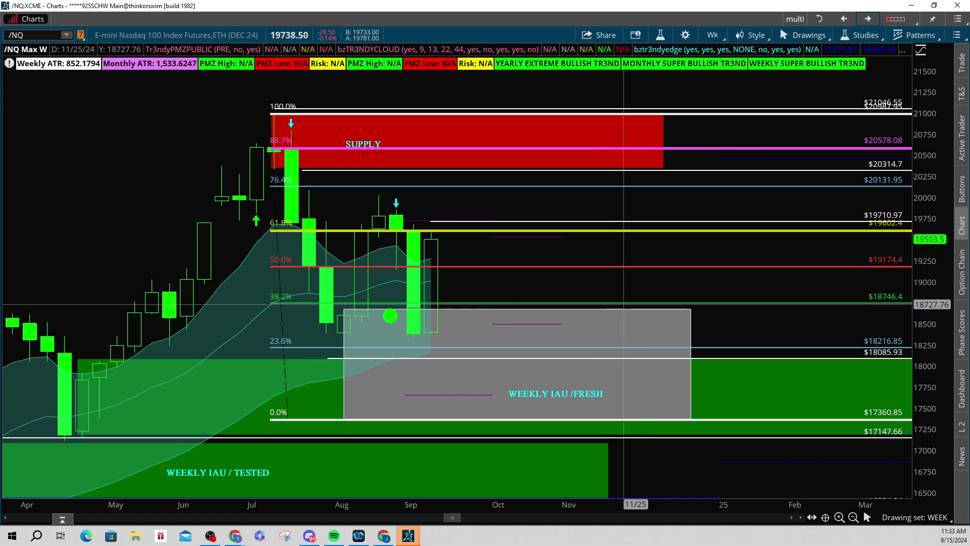
left_click_drag(545, 375, 544, 373)
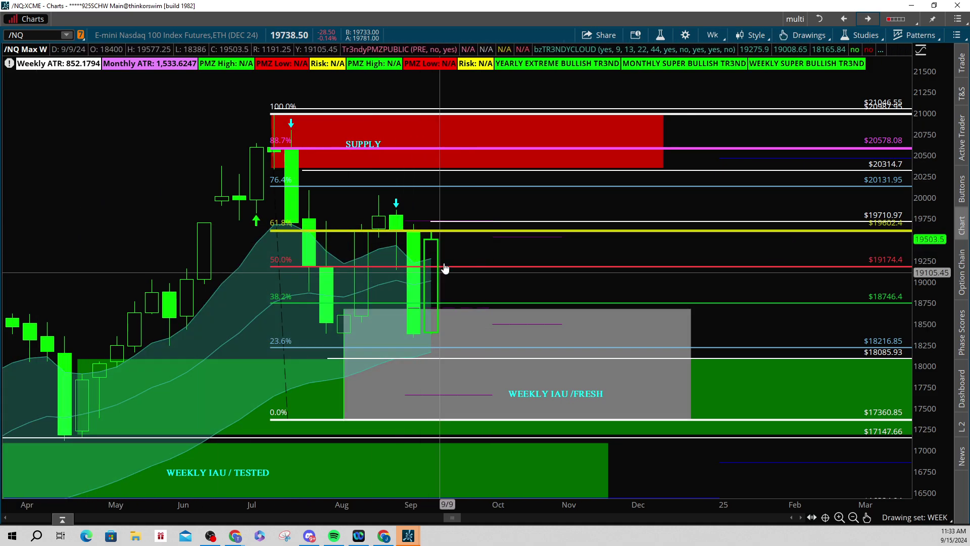
mouse_move(460, 237)
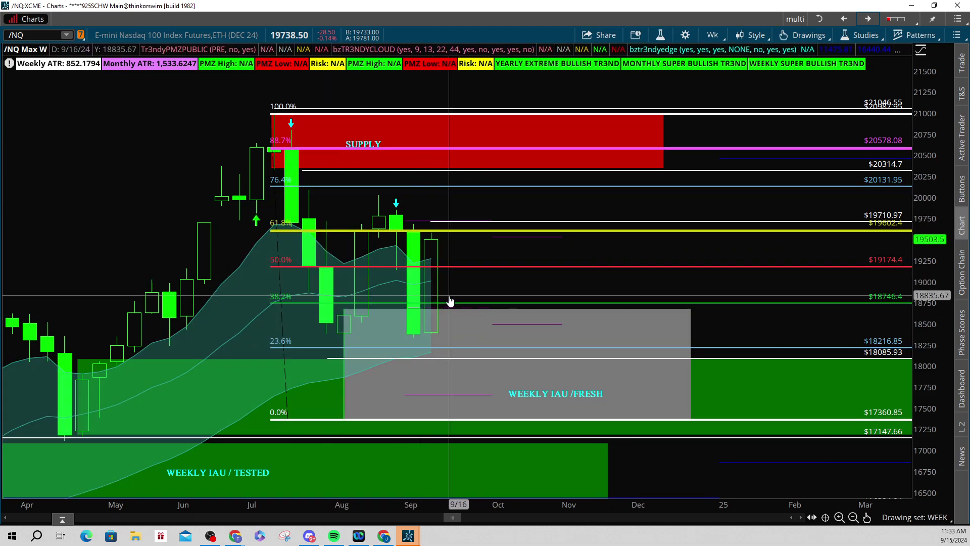
key("ctrl")
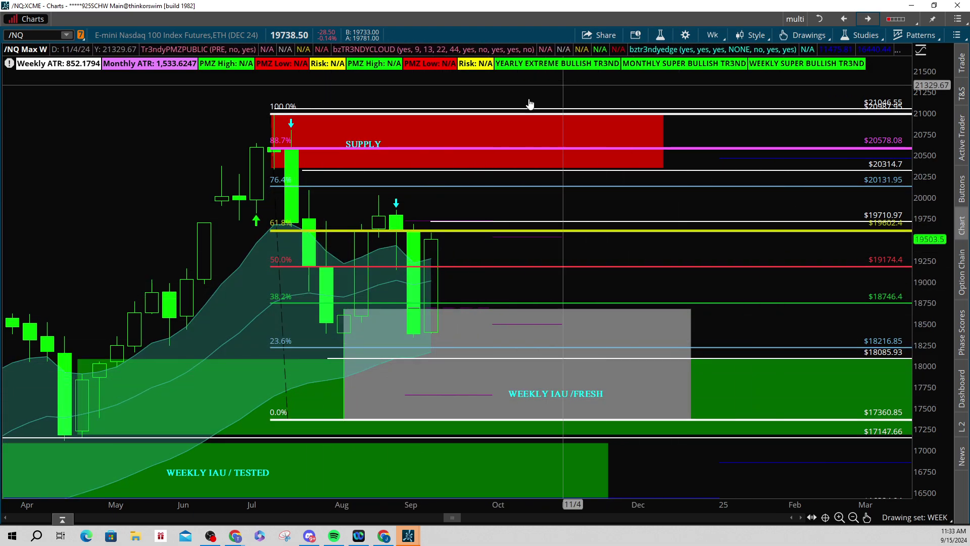
key("ctrl")
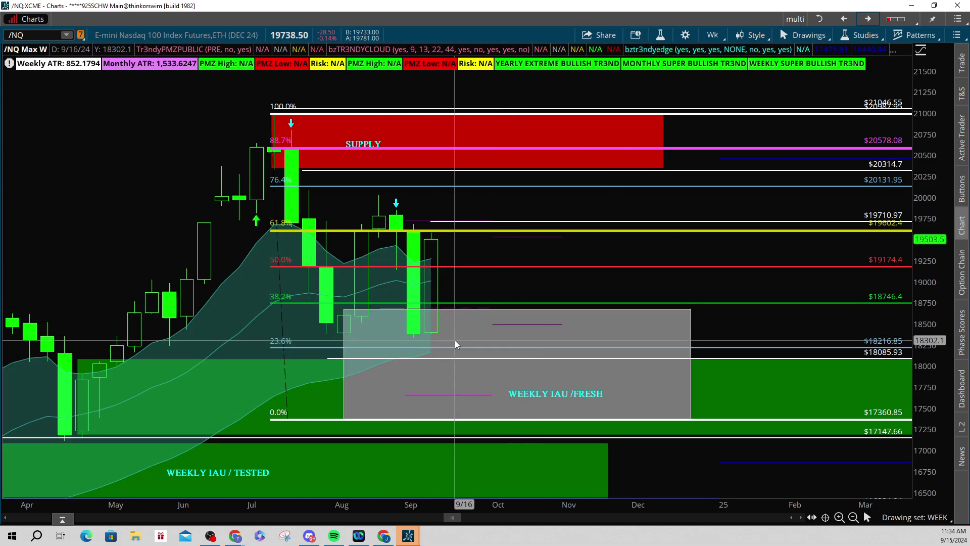
left_click_drag(677, 136, 847, 150)
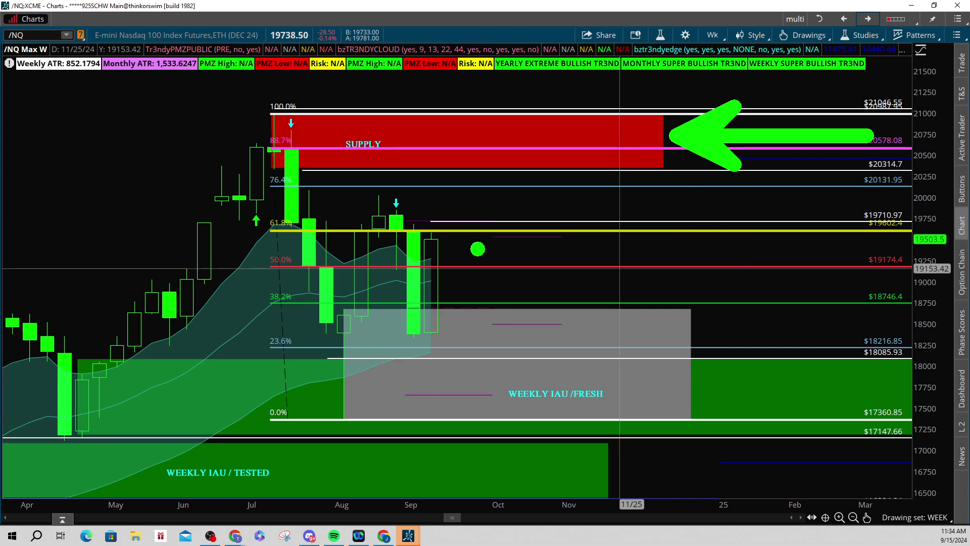
left_click_drag(253, 242, 12, 232)
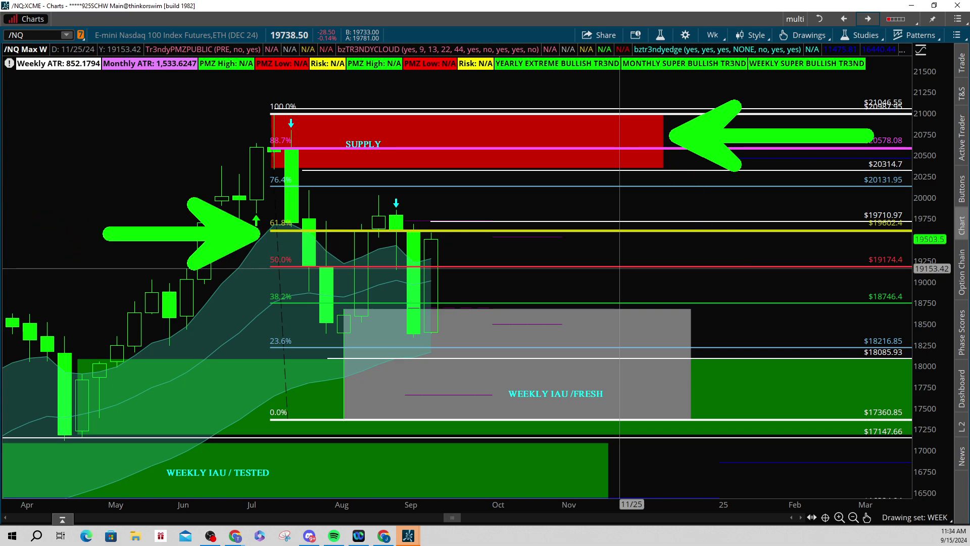
key("Escape")
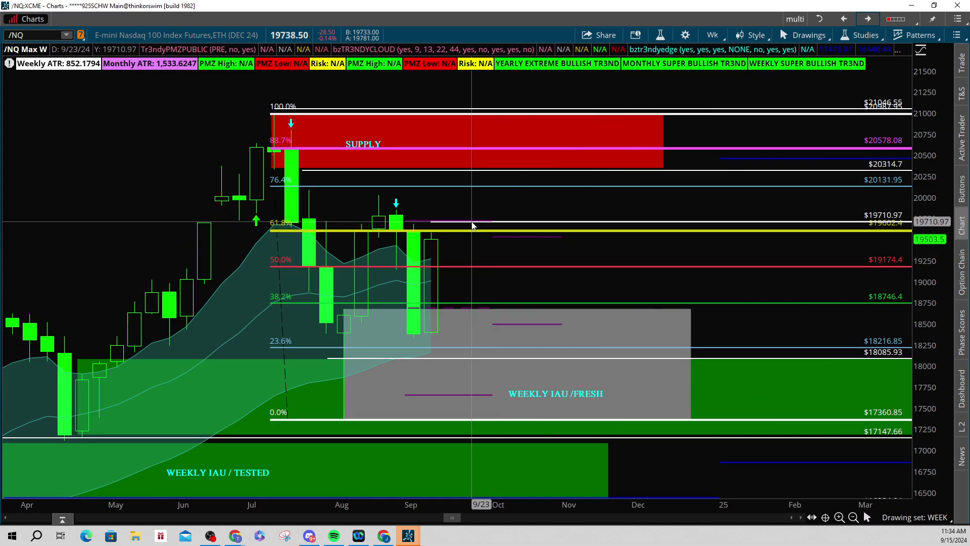
Step: Move the price level line just above the 61.8% Fib level on the weekly /NQ chart to 19045.5
left_click_drag(472, 222, 507, 279)
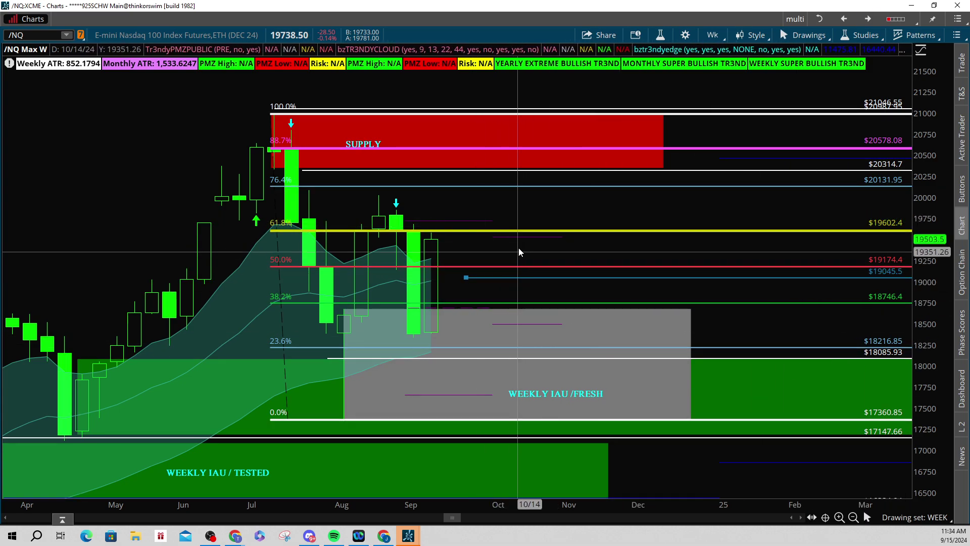
Step: Undo the last move of the white price level line above the 61.8% Fib level on the weekly /NQ chart
key("ctrl+z")
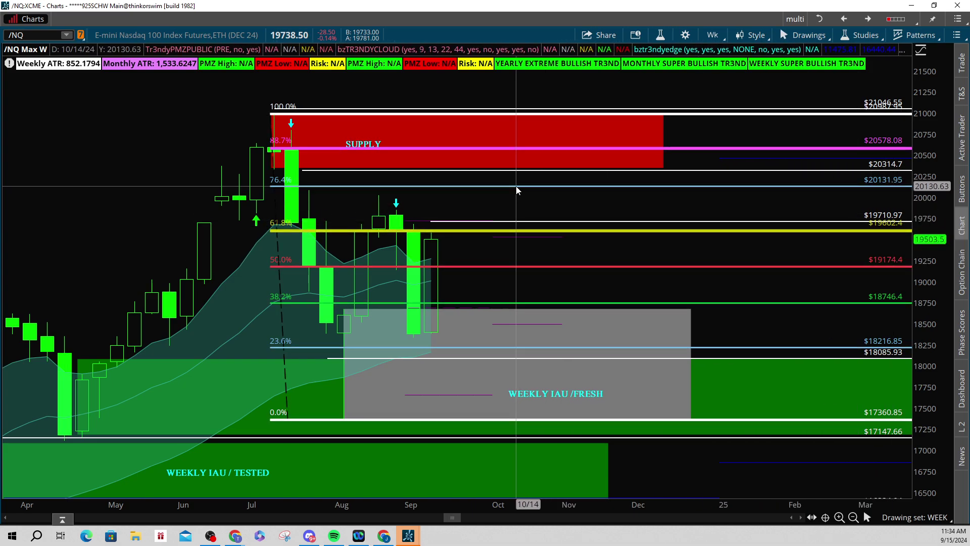
mouse_move(514, 192)
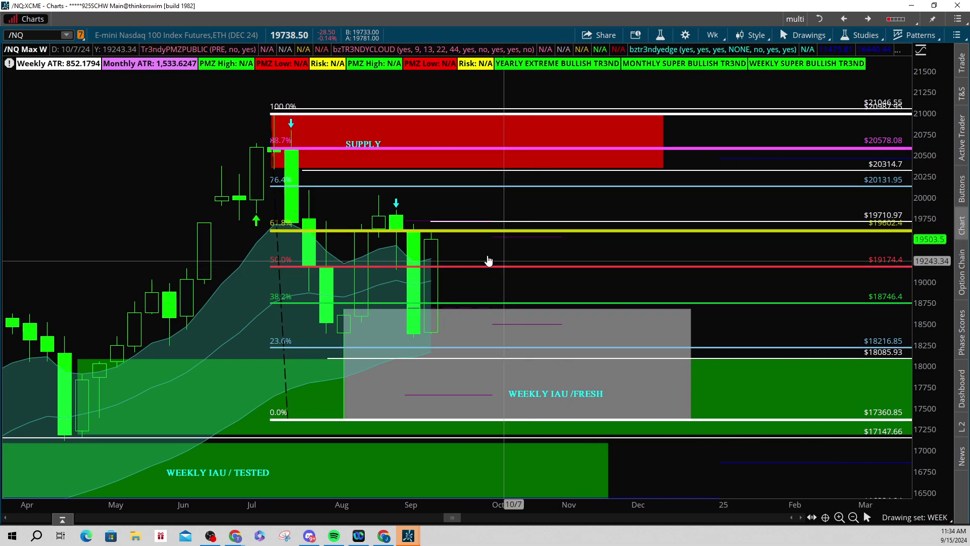
left_click_drag(506, 260, 488, 259)
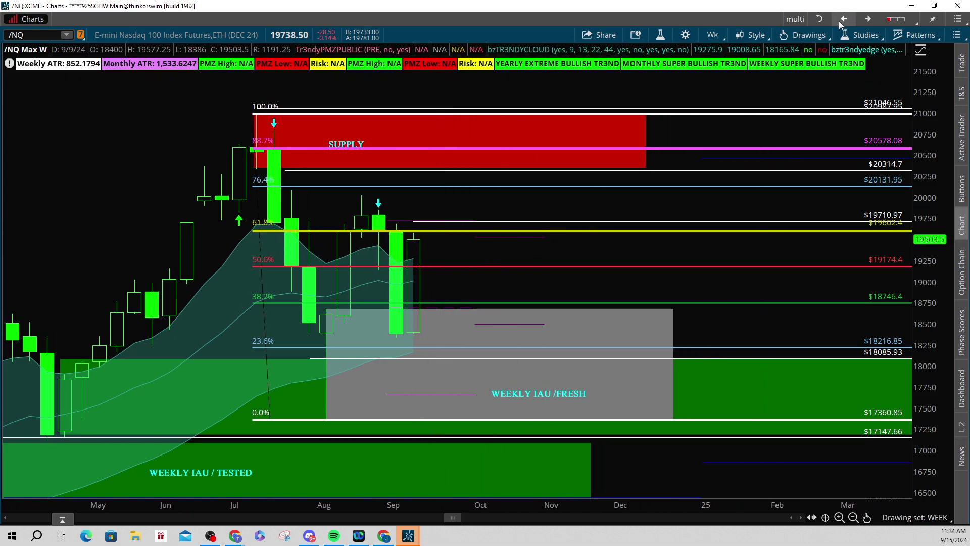
Step: Show the daily /NQ chart, point green arrows at the latest candles and the 19222.29 long trigger, and clear them
left_click(863, 20)
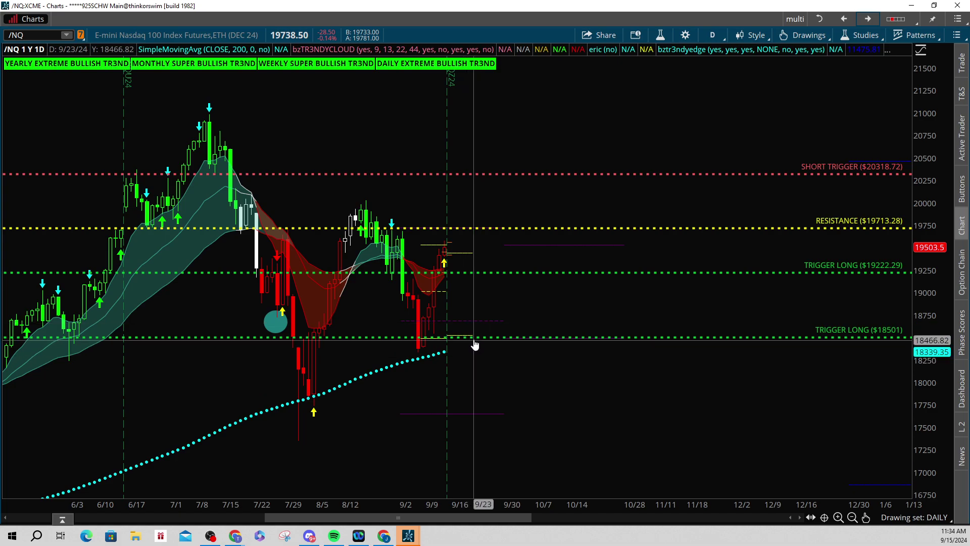
scroll(489, 343, "up", 3)
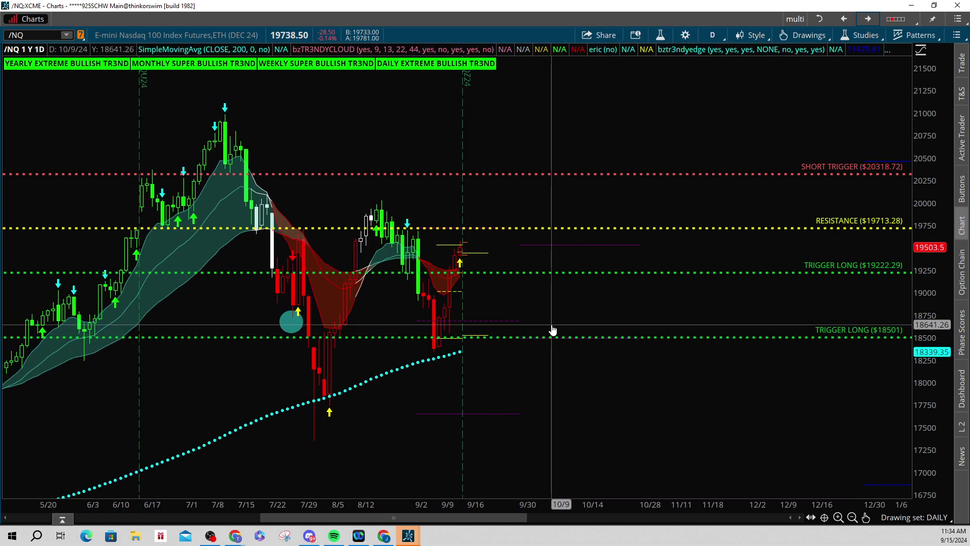
key("ctrl+2")
mouse_move(447, 343)
left_mouse_down()
mouse_move(576, 538)
mouse_move(611, 537)
left_mouse_up()
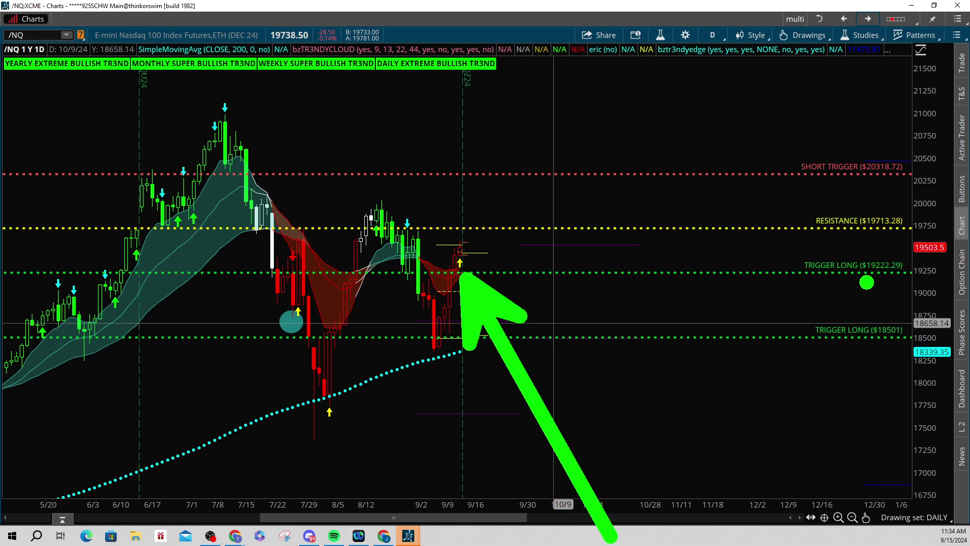
mouse_move(867, 282)
left_mouse_down()
mouse_move(864, 533)
mouse_move(894, 536)
mouse_move(867, 541)
left_mouse_up()
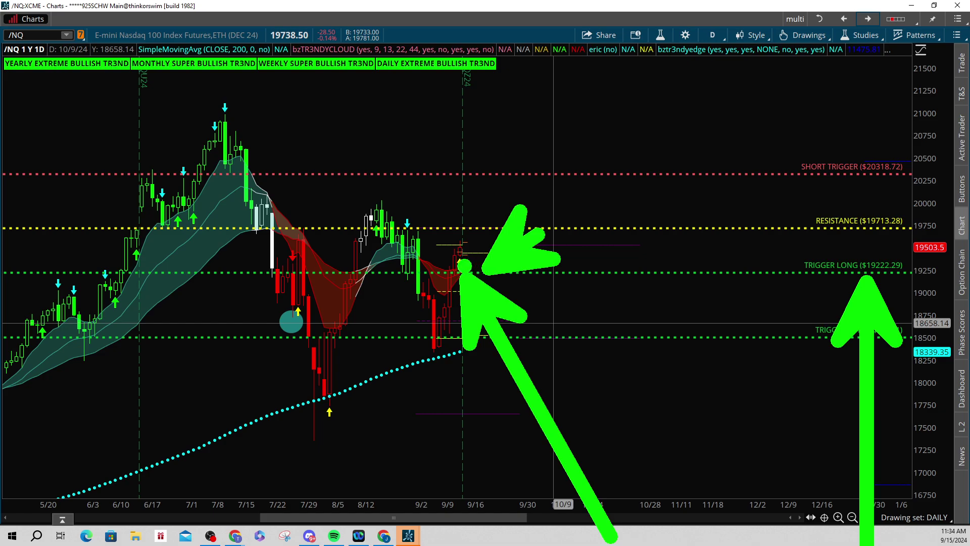
key("Escape")
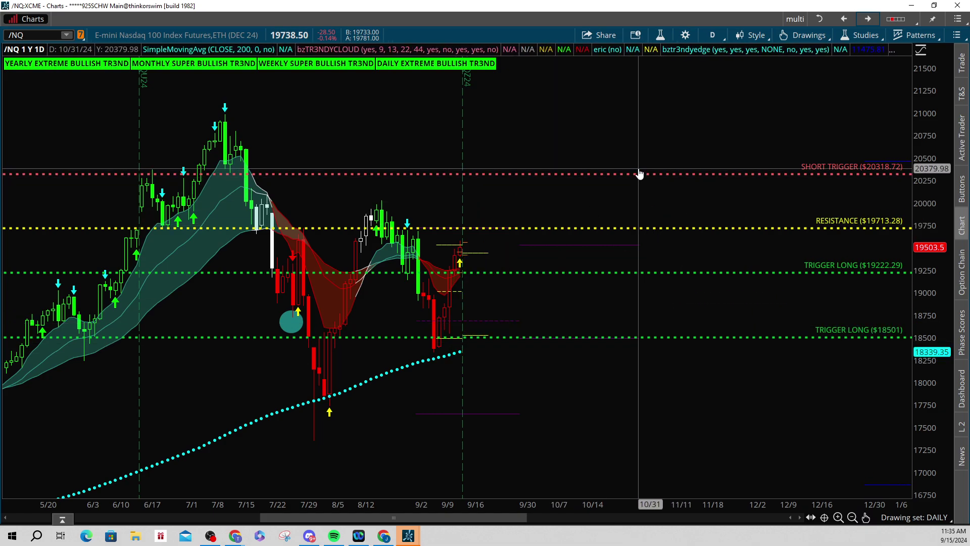
Step: Show the 4-hour /NQ chart and point a green arrow at the early-September low in the green demand zone
left_click(868, 19)
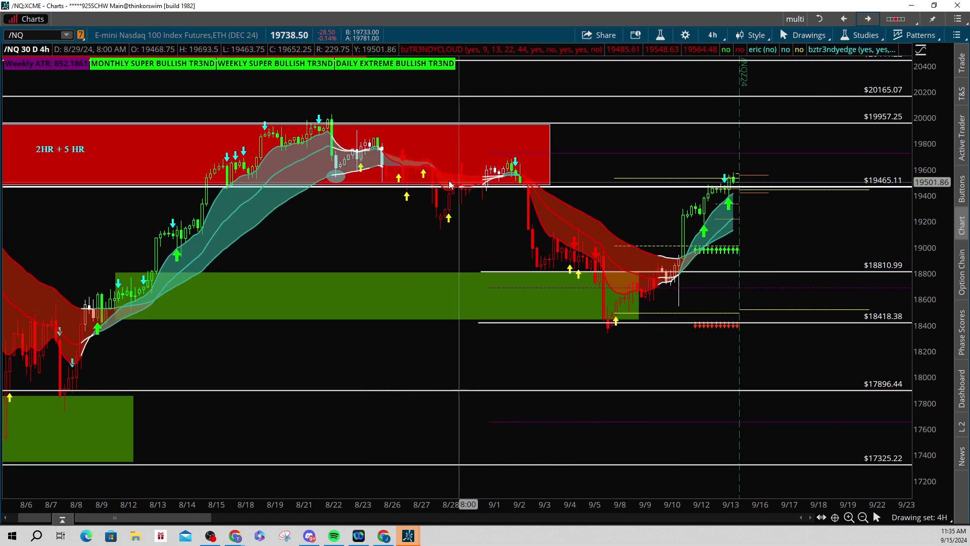
left_click(561, 364)
mouse_move(615, 337)
left_mouse_down()
mouse_move(569, 450)
mouse_move(488, 541)
left_mouse_up()
left_click_drag(672, 377, 674, 386)
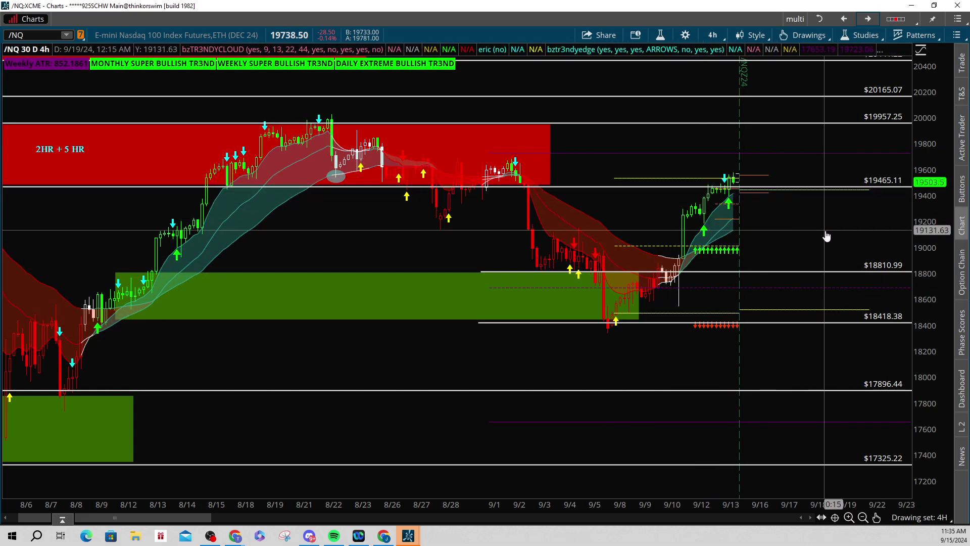
Step: Extend the red 2HR + 5 HR supply zone on the 4-hour /NQ chart past the latest candles to about 9/17
left_click_drag(813, 232, 757, 229)
left_click_drag(544, 238, 632, 184)
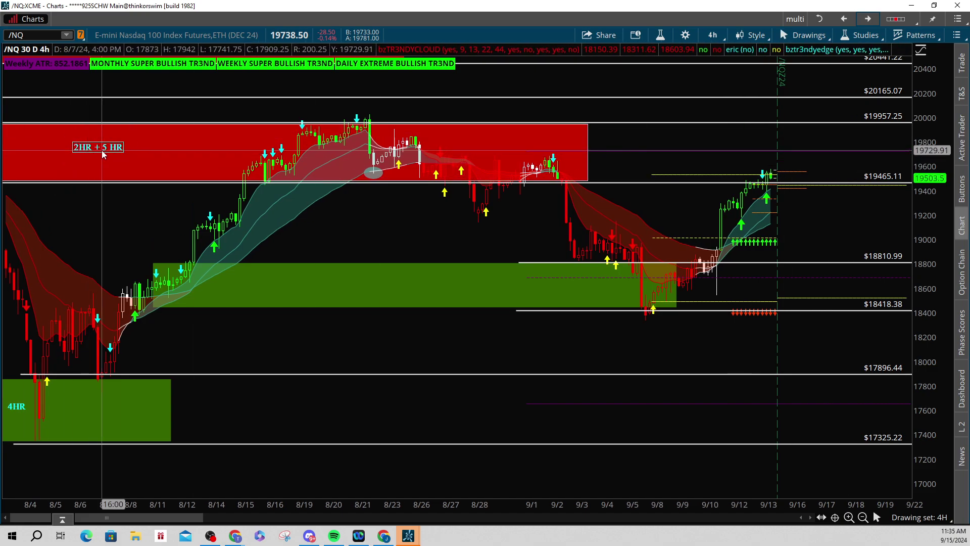
key("ctrl")
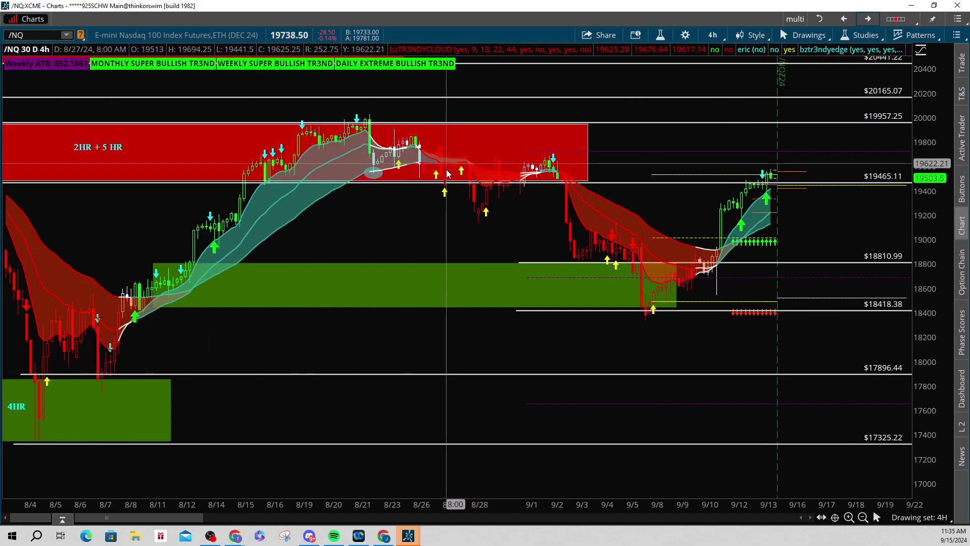
left_click(586, 180)
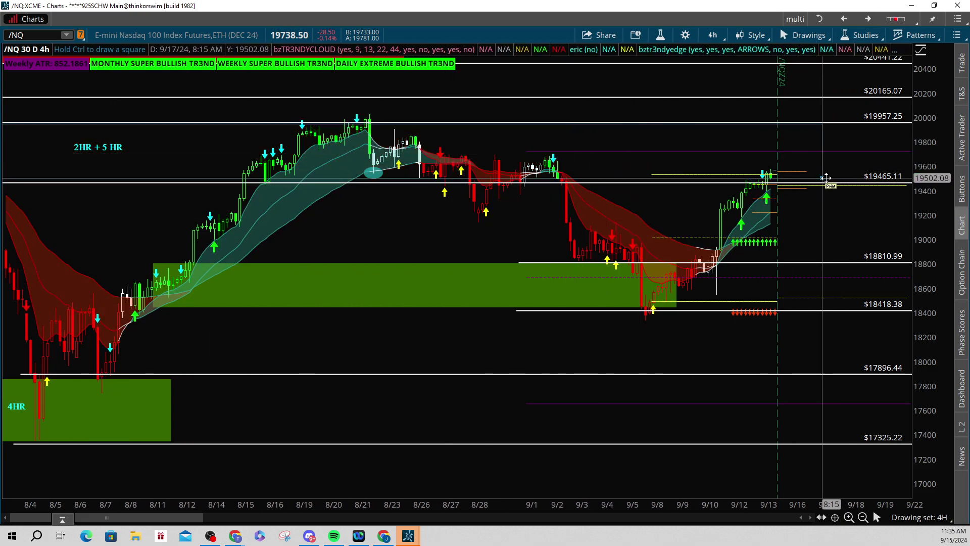
left_click(832, 181)
left_click_drag(842, 209, 738, 247)
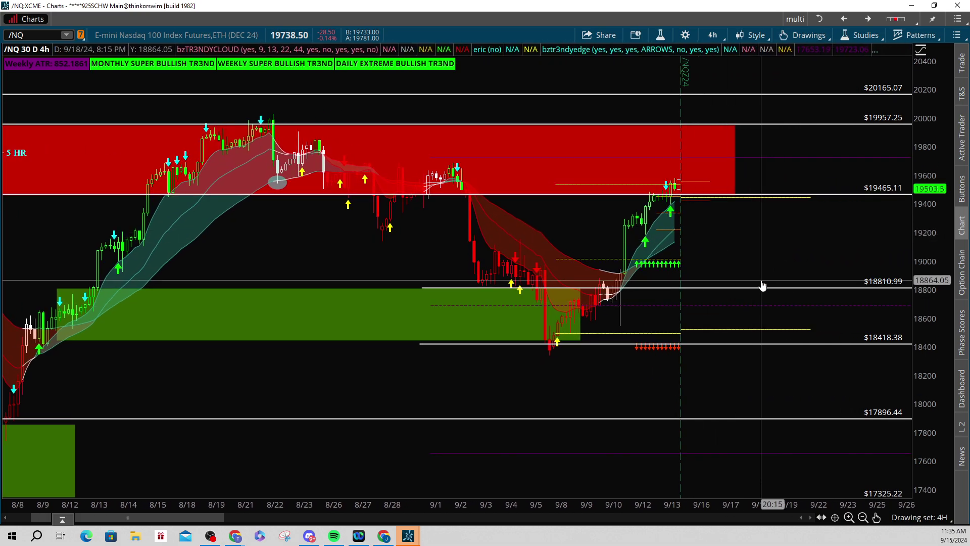
Step: Point green arrows at the red supply zone, the 18418.38–18810.99 area and the September 10 breakout on the 4-hour /NQ chart, and clear them
left_click_drag(755, 150, 867, 158)
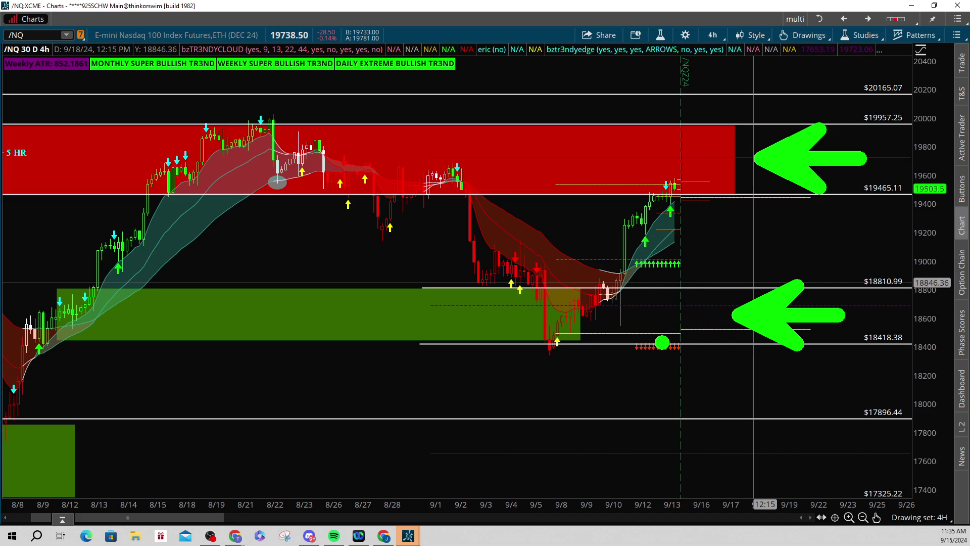
left_click_drag(690, 327, 779, 301)
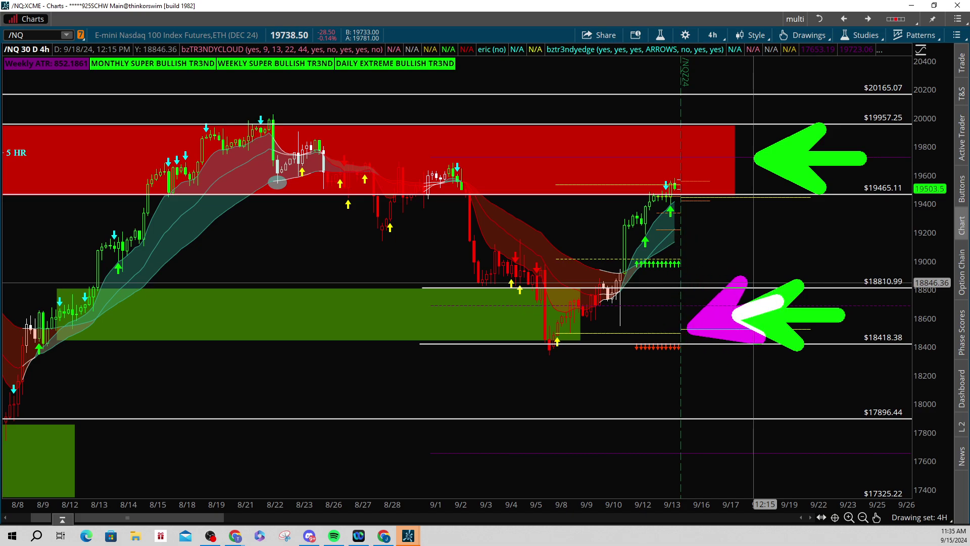
left_click_drag(619, 282, 482, 434)
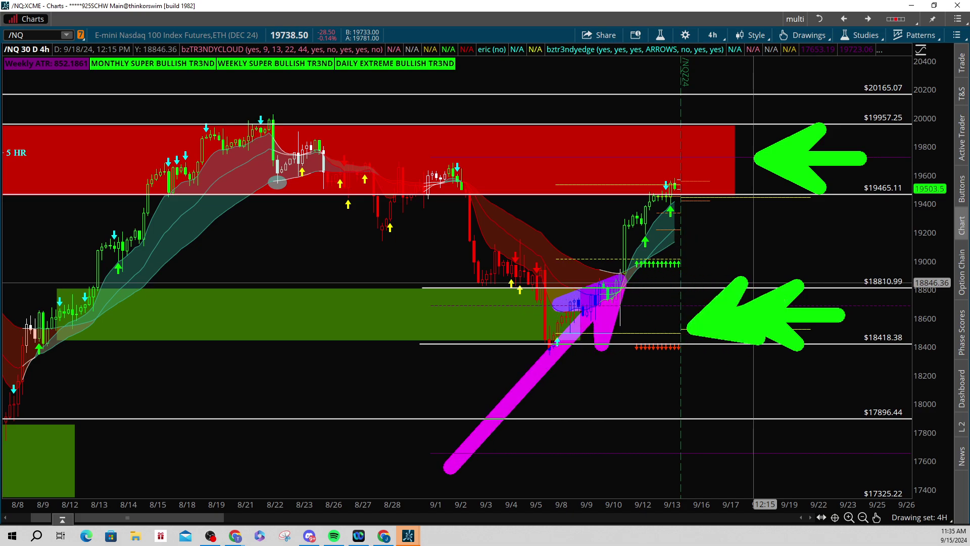
left_click_drag(705, 480, 709, 453)
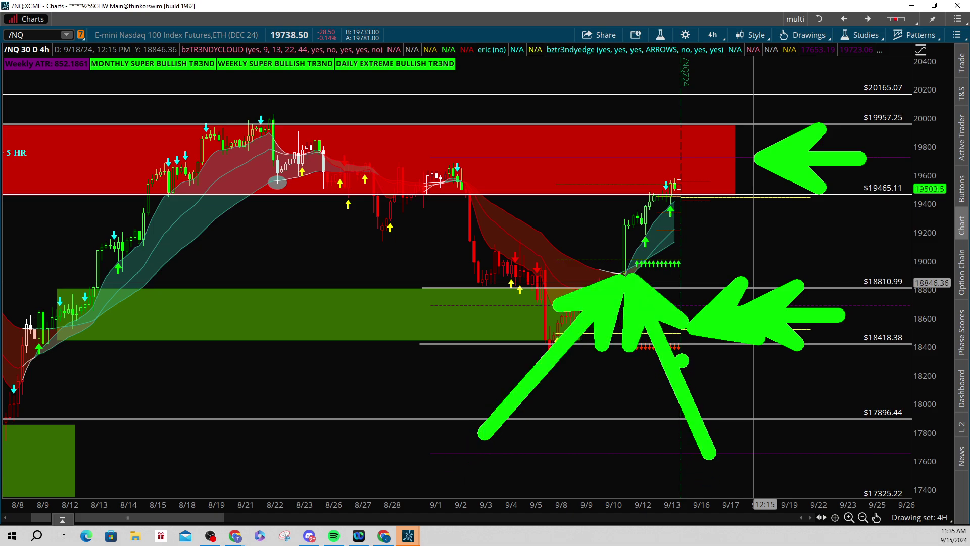
left_click_drag(625, 267, 905, 268)
key("Escape")
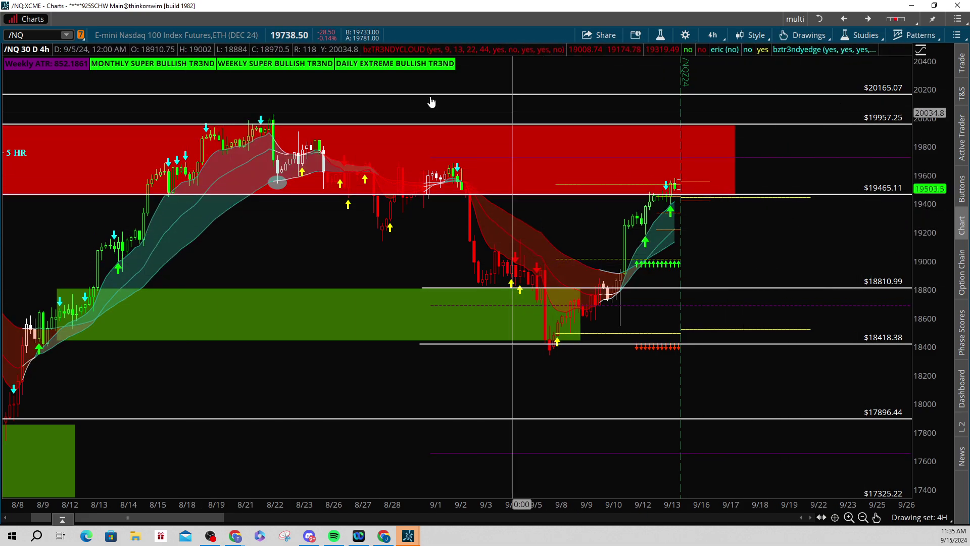
Step: Load /BTC from the MYFAV watchlist into the chart, maximize the chart window and show a wider date range
left_click(934, 7)
left_click(661, 49)
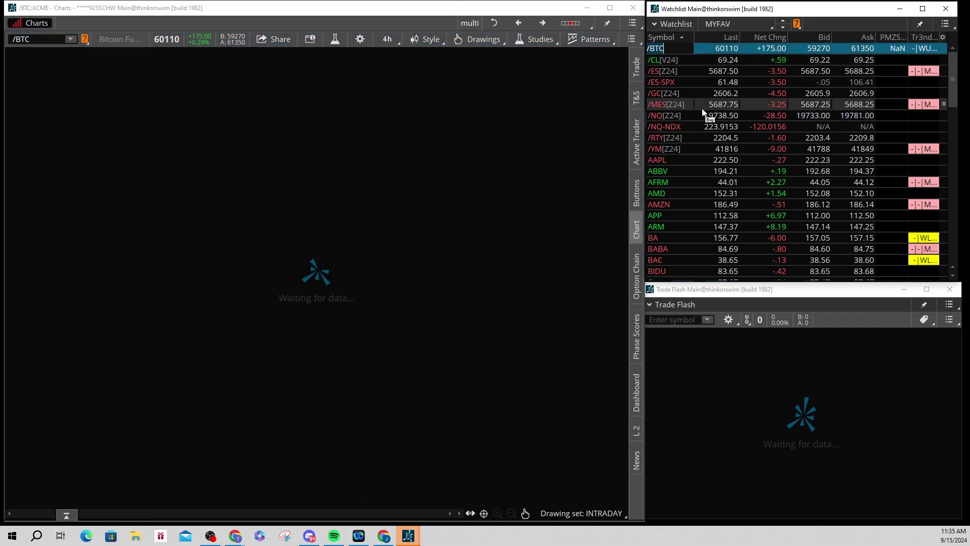
left_click(609, 8)
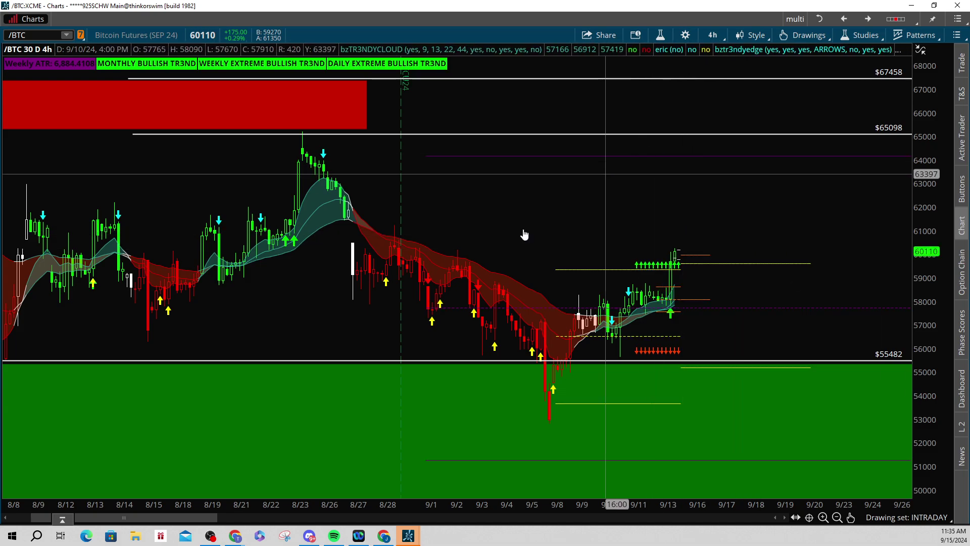
left_click_drag(278, 507, 217, 506)
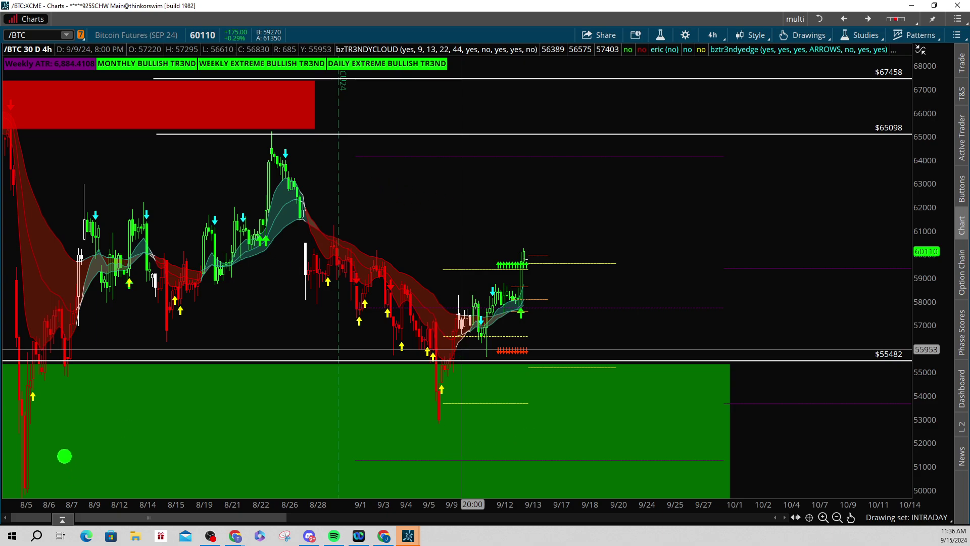
Step: Circle the early-August low in the green zone and the late-August high near 65098 on the /BTC chart, and clear the marks
mouse_move(16, 404)
left_mouse_down()
mouse_move(68, 429)
mouse_move(13, 442)
left_mouse_up()
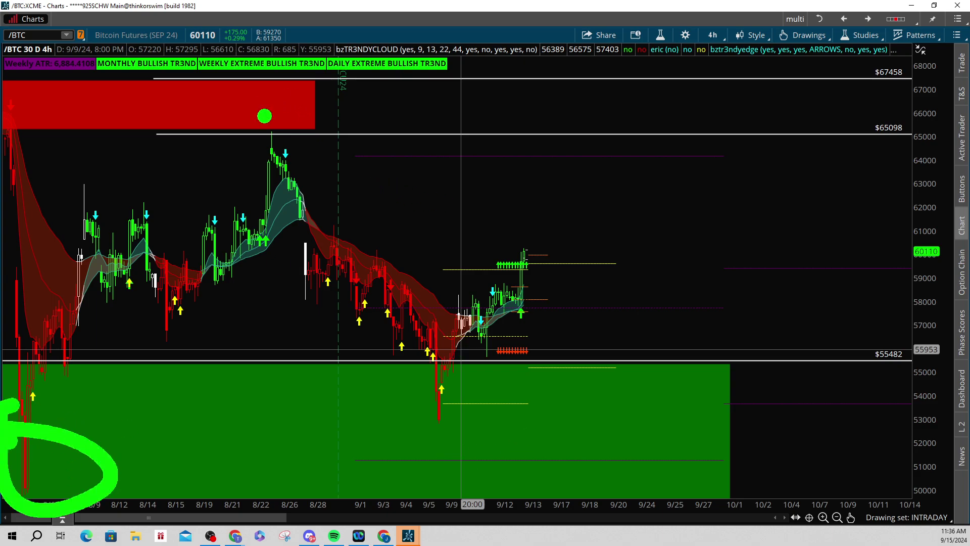
left_click_drag(265, 117, 181, 117)
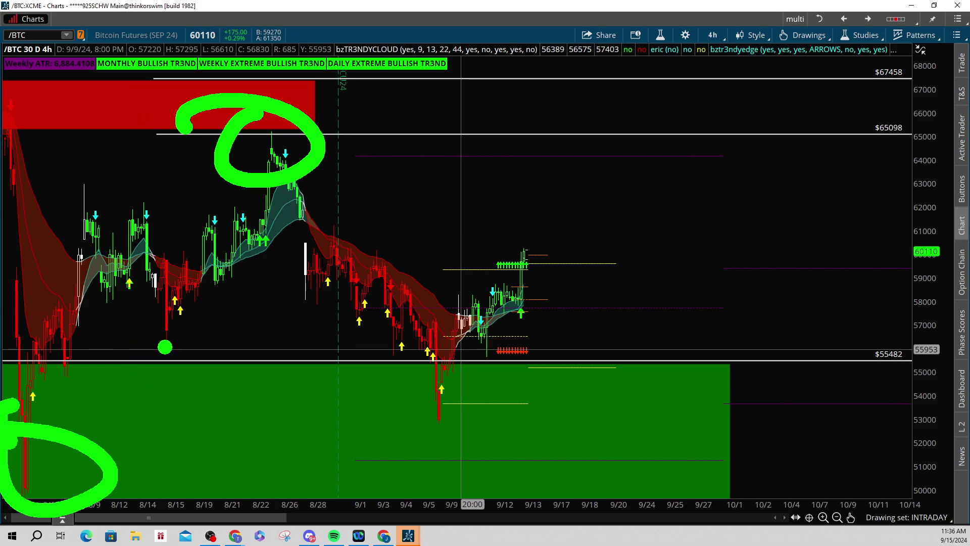
key("Escape")
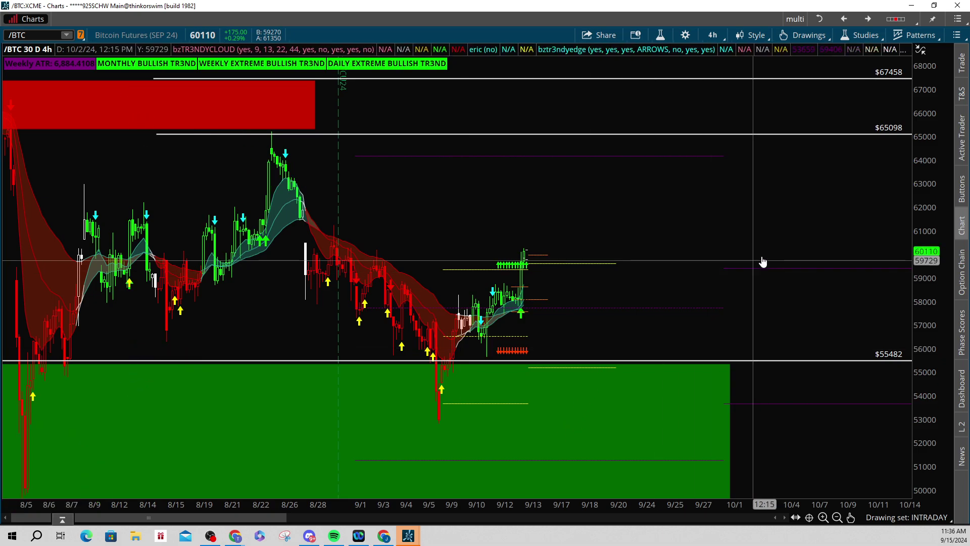
Step: Point green arrows at the red zone between 65098 and 67458 and the green zone between 47915 and 55482 on /BTC, and clear them
left_click_drag(926, 191, 926, 237)
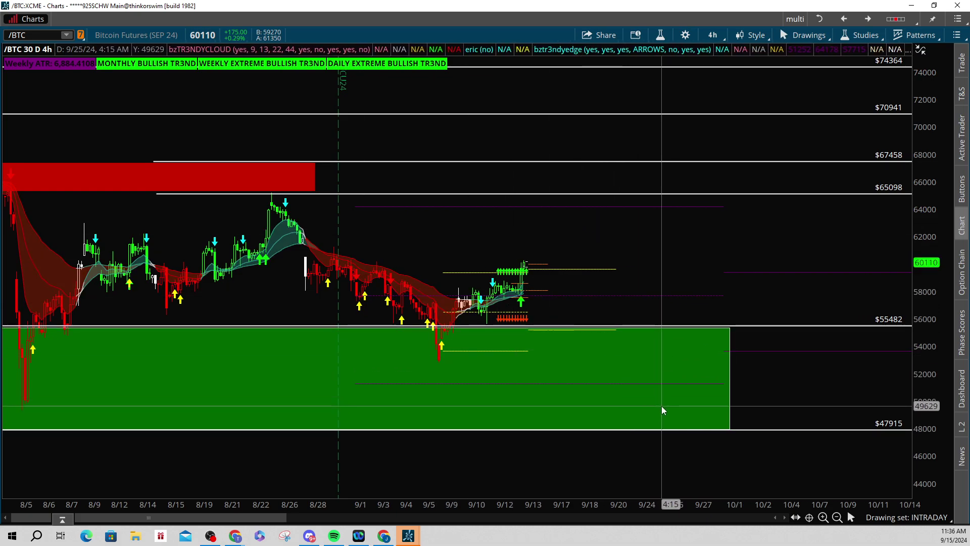
left_click_drag(686, 444, 606, 382)
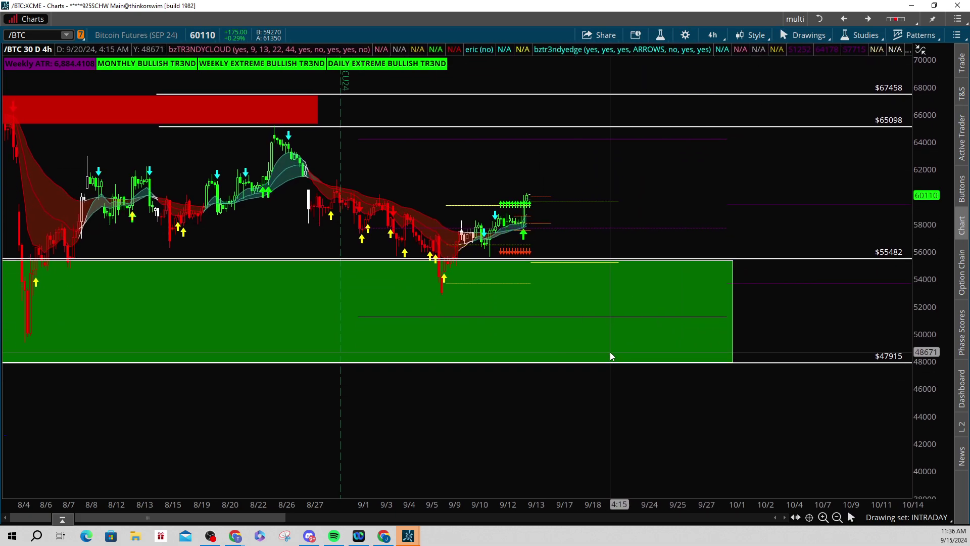
left_click_drag(735, 413, 734, 490)
left_click_drag(697, 291, 696, 319)
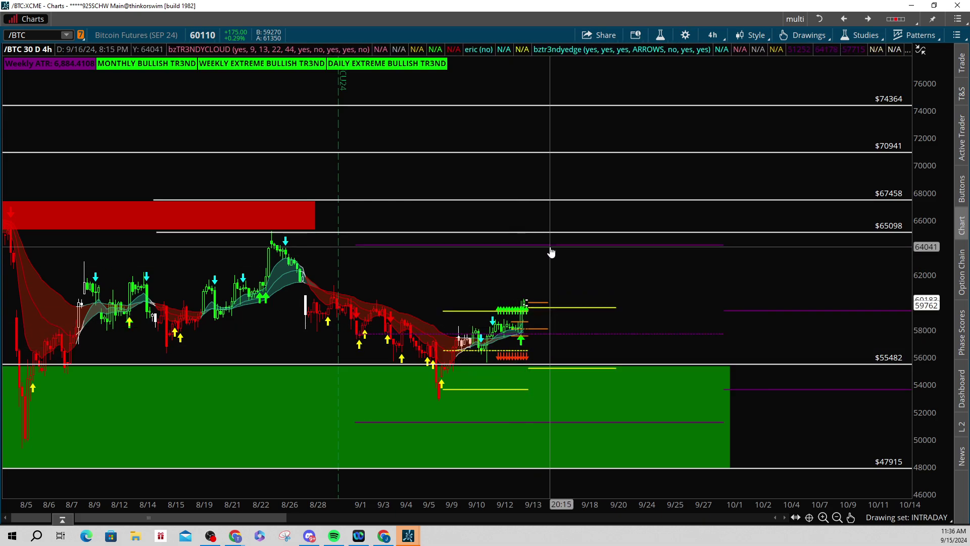
left_click_drag(570, 272, 572, 265)
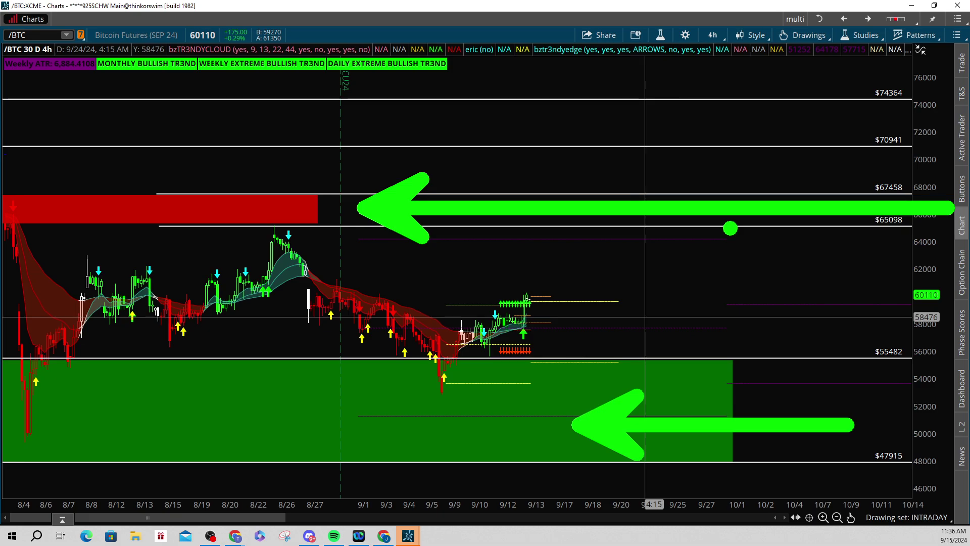
mouse_move(892, 164)
left_mouse_down()
mouse_move(853, 194)
mouse_move(849, 183)
left_mouse_up()
mouse_move(896, 459)
left_mouse_down()
mouse_move(881, 443)
mouse_move(859, 498)
mouse_move(826, 457)
left_mouse_up()
key("Escape")
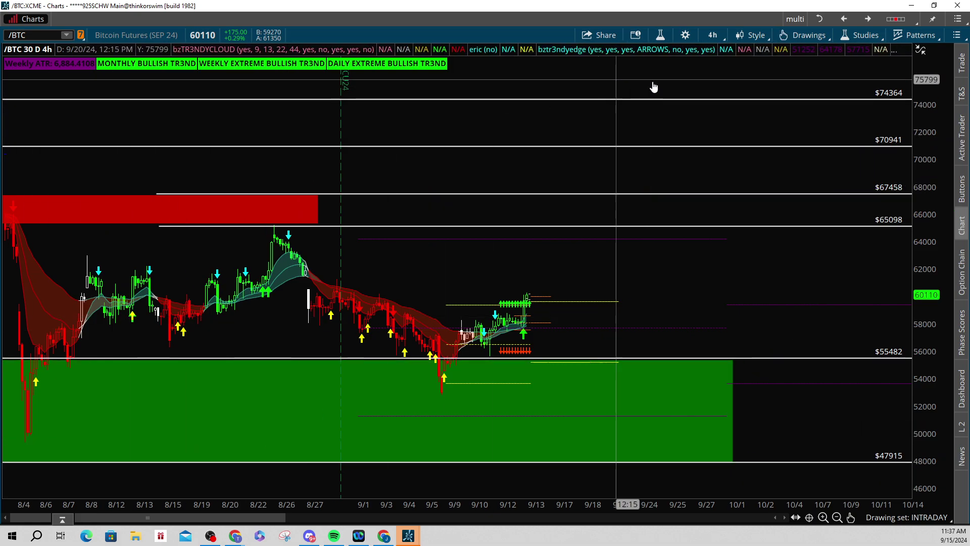
Step: Load the VIX symbol into the 4-hour chart
left_click(33, 35)
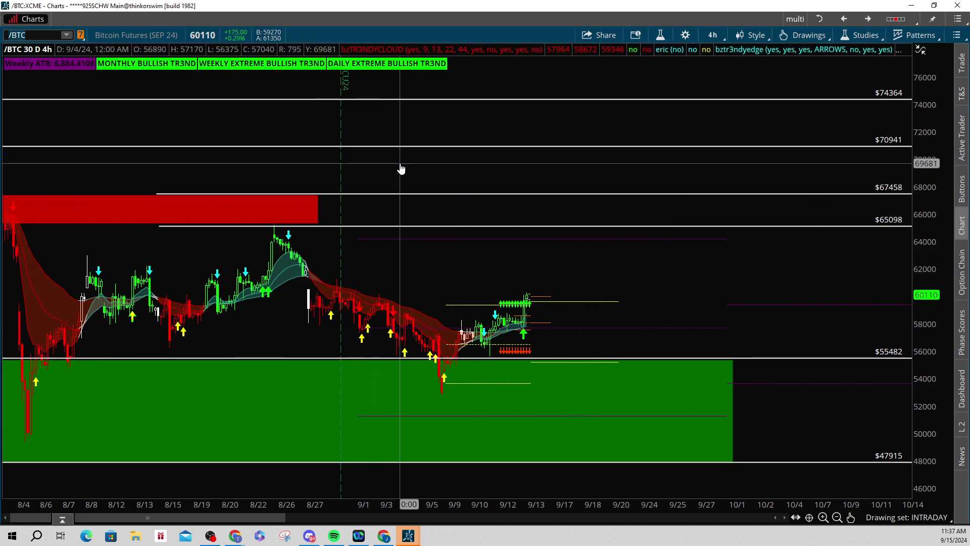
key("BackSpace")
type("VI")
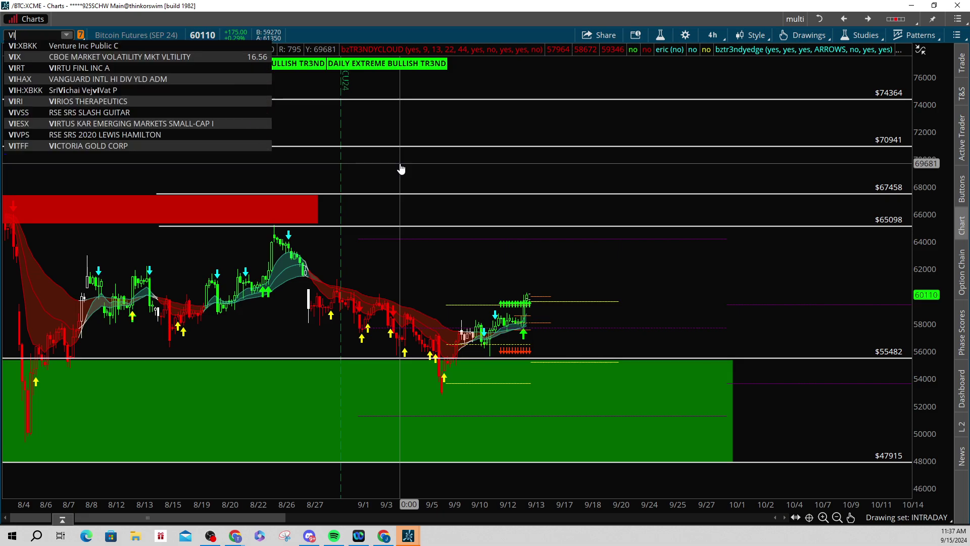
type("X")
key("Return")
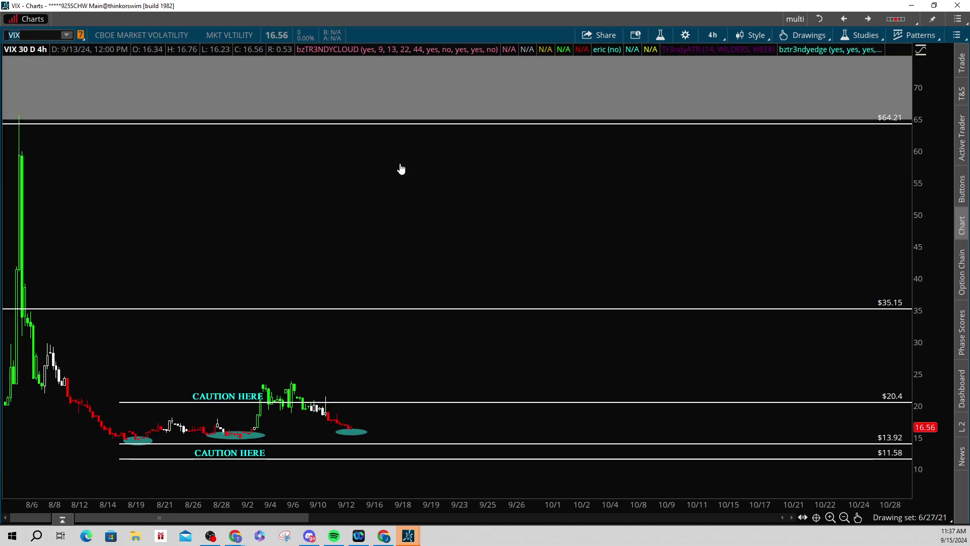
Step: Frame the 4-hour VIX chart on the recent candles around the CAUTION HERE levels at 20.4, 13.92 and 11.58
left_click(830, 518)
left_click_drag(670, 367, 619, 357)
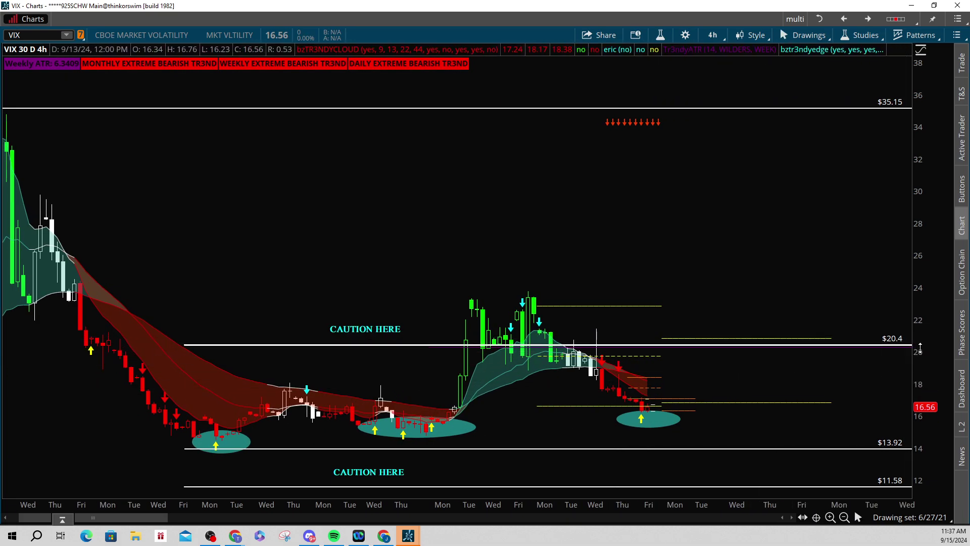
left_click_drag(921, 347, 920, 326)
left_click_drag(783, 331, 655, 263)
scroll(655, 264, "up", 4)
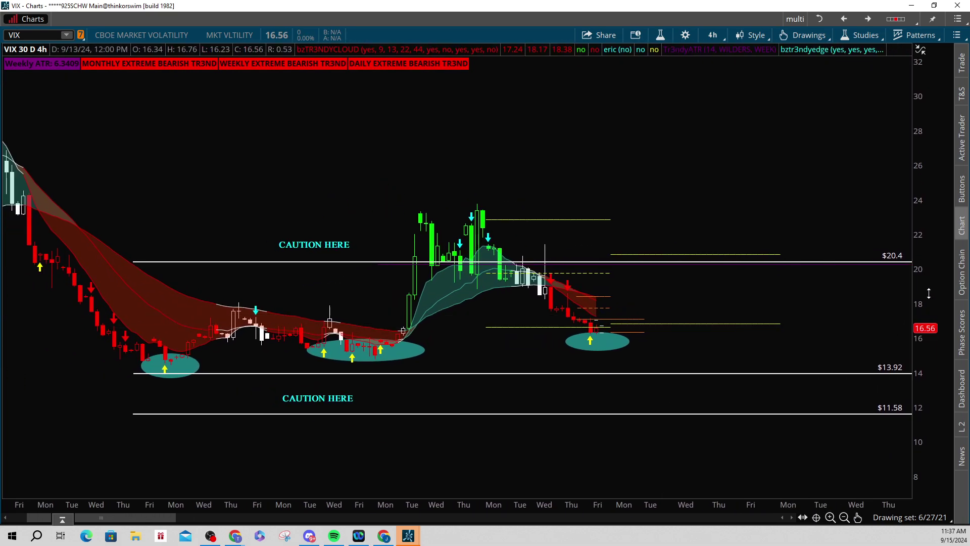
Step: Point a green arrow at the late-August VIX lows, circle the early-September highs above 20.4, and clear the marks
scroll(719, 313, "up", 1)
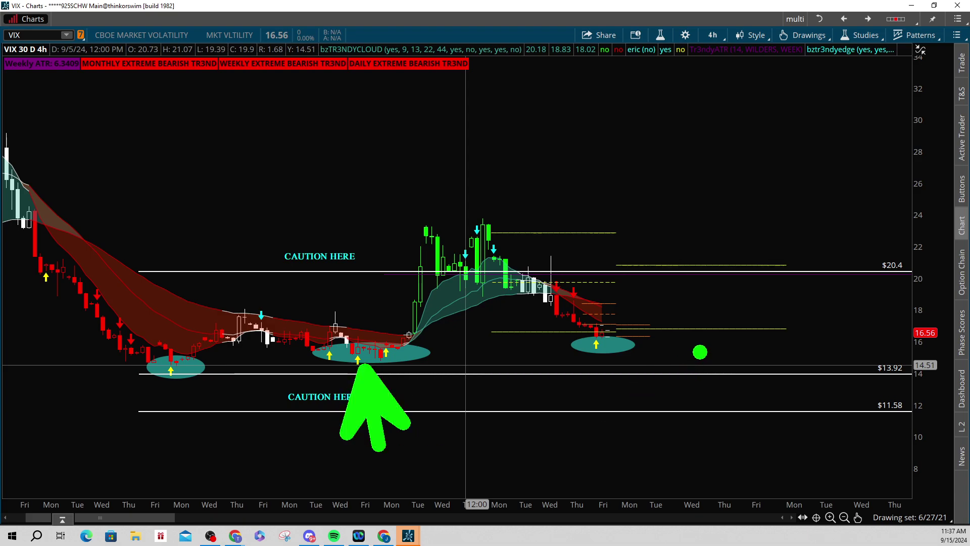
left_click_drag(487, 217, 485, 212)
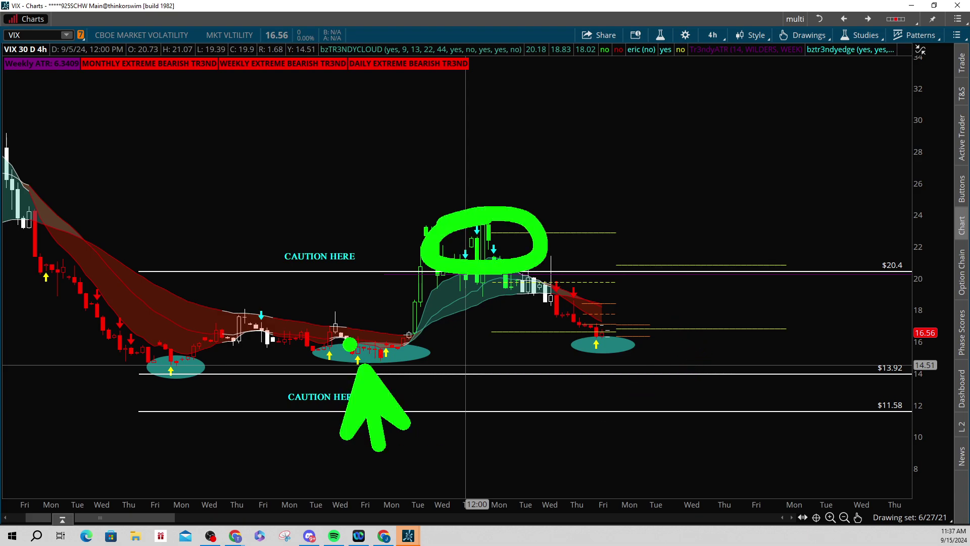
key("Escape")
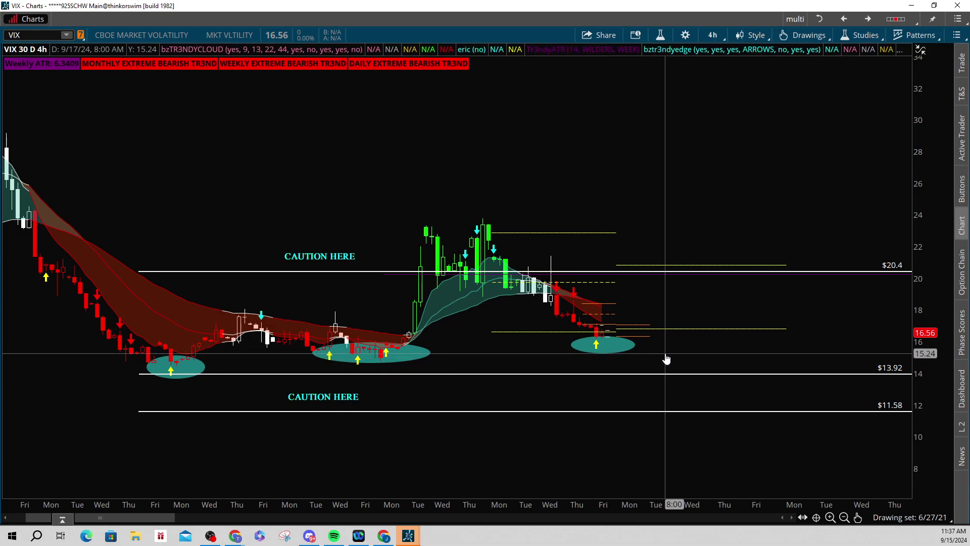
Step: Circle the four groups of yellow buy arrows along the VIX lows in green, including the latest one, and clear the circles
key("ctrl+2")
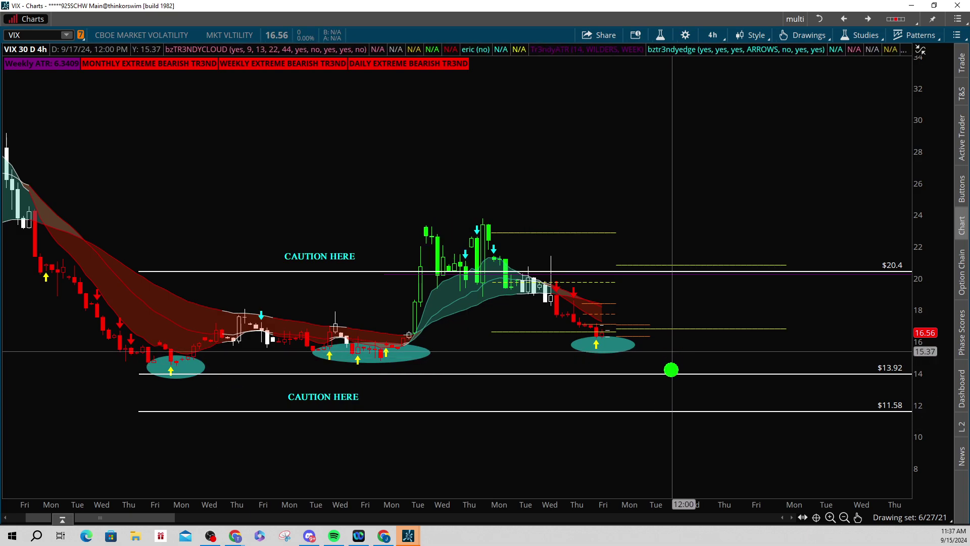
left_click_drag(175, 354, 151, 348)
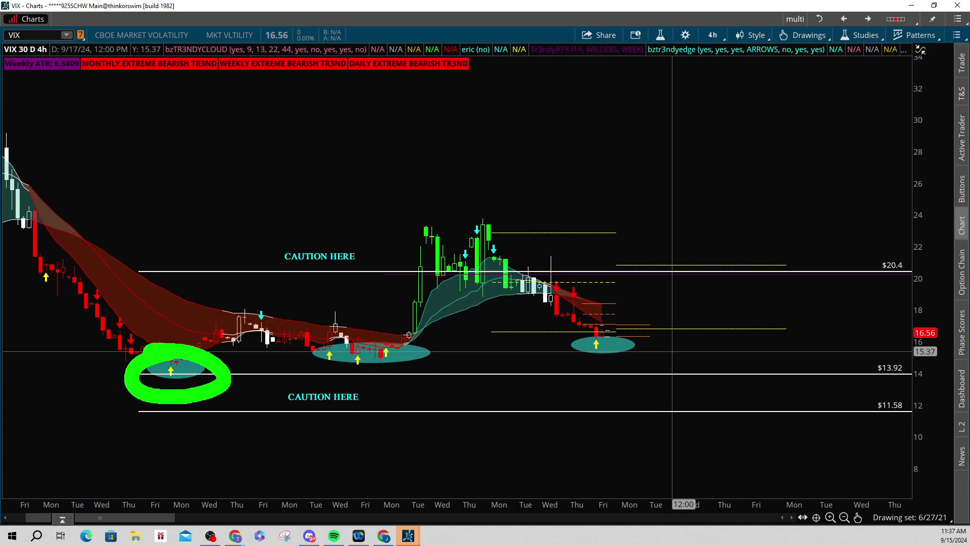
mouse_move(28, 294)
left_mouse_down()
mouse_move(72, 277)
mouse_move(23, 297)
left_mouse_up()
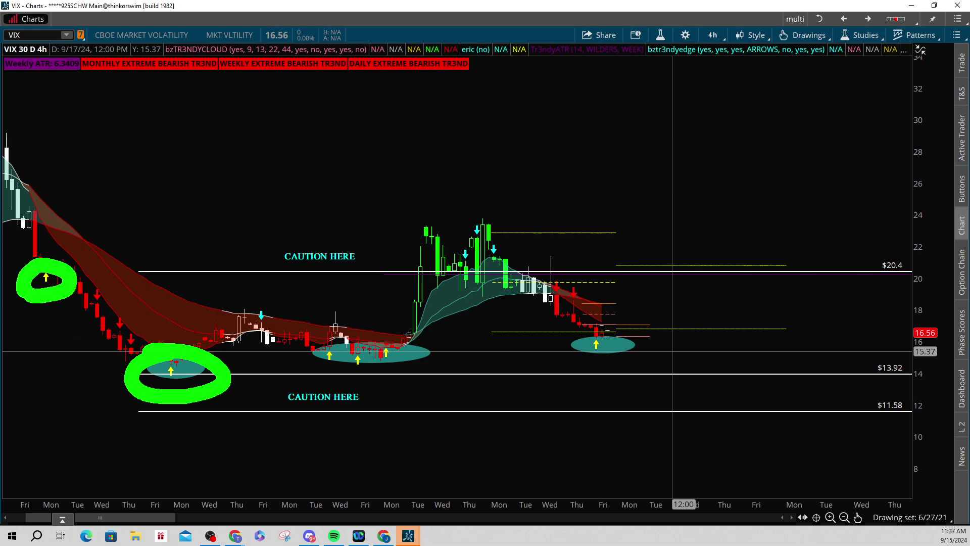
mouse_move(329, 340)
left_mouse_down()
mouse_move(316, 323)
mouse_move(276, 336)
left_mouse_up()
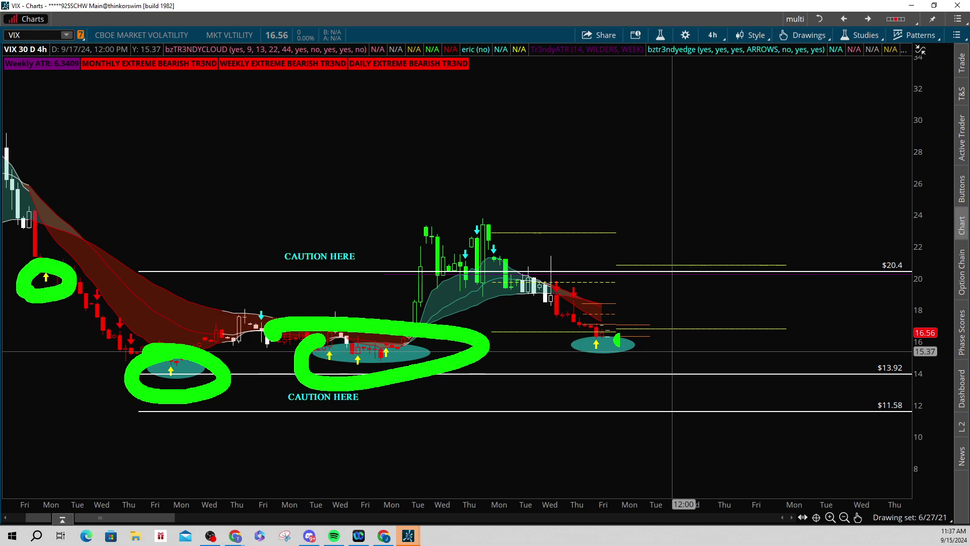
left_click_drag(605, 333, 573, 332)
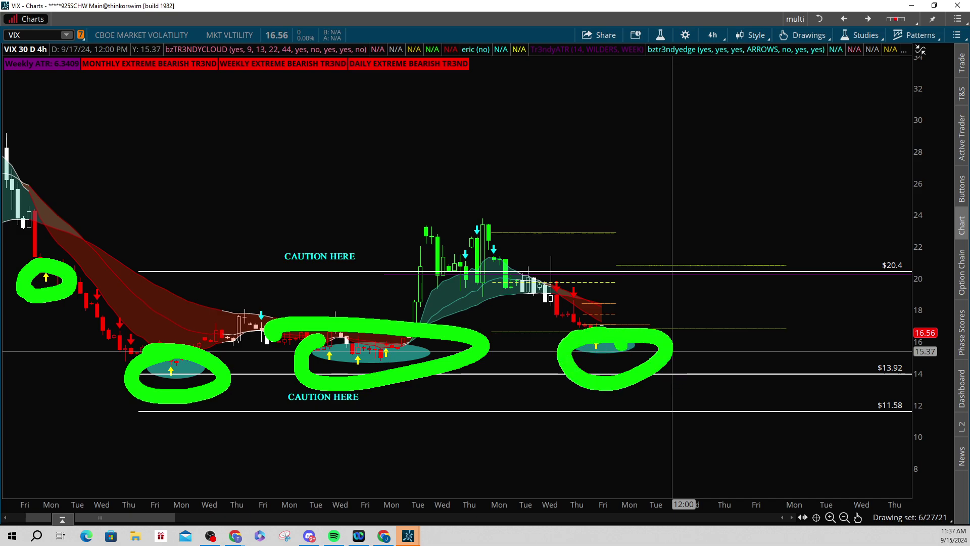
key("Escape")
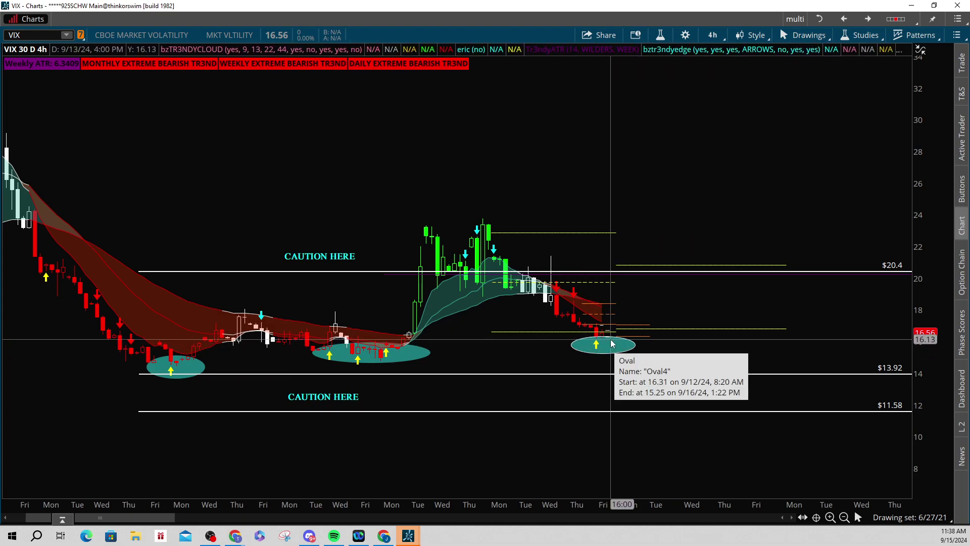
Step: Reduce the VIX chart window and switch to the Tr3ndy Trading chat room in the browser, shown at full screen size
left_click(934, 6)
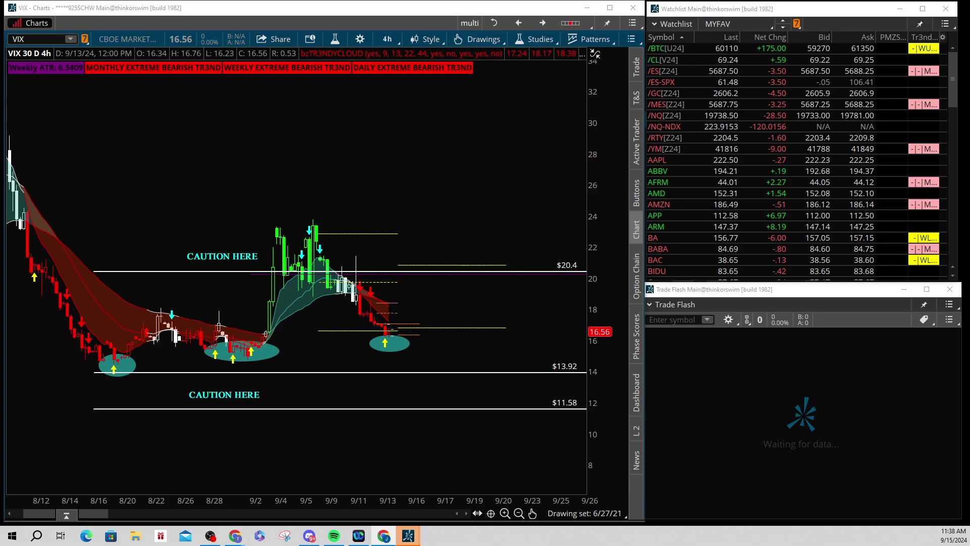
left_click_drag(434, 0, 352, 69)
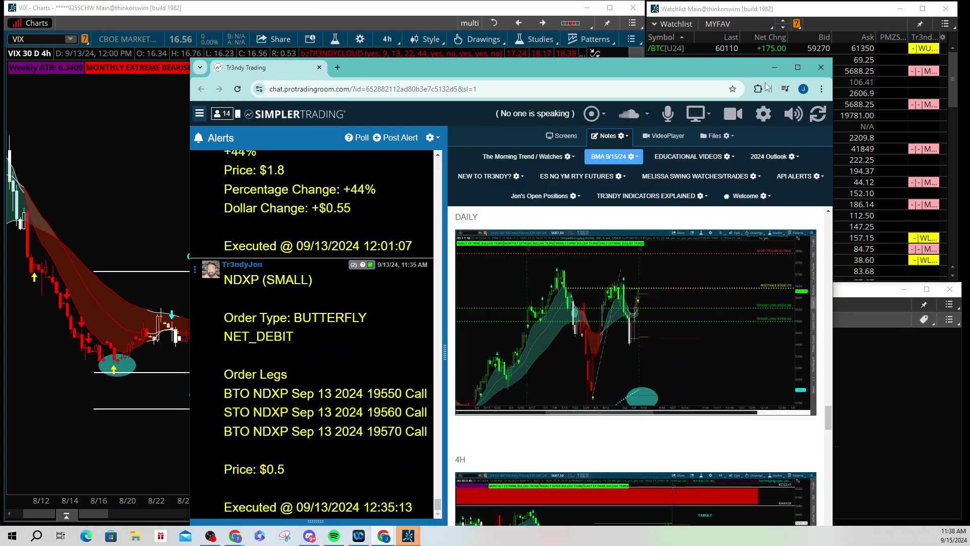
left_click(798, 67)
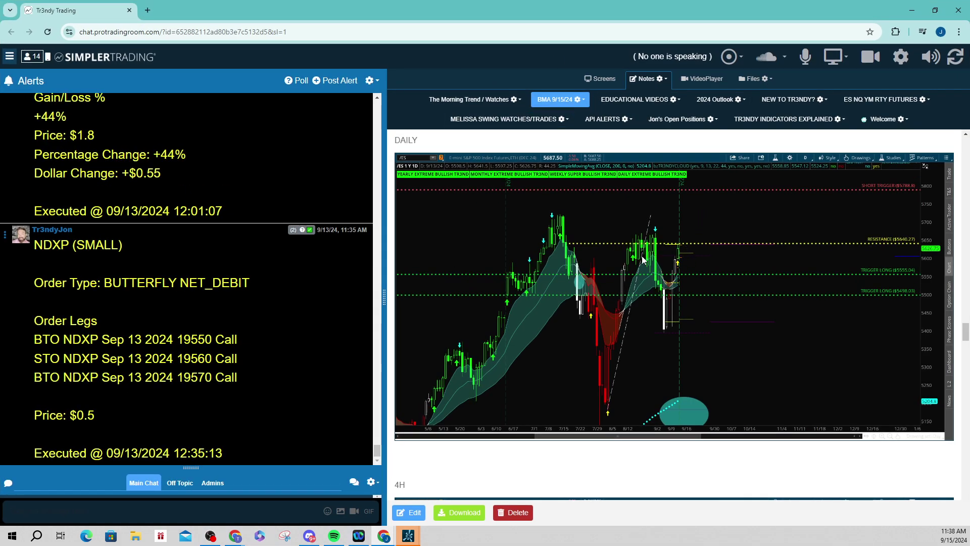
Step: Go back to the beginning of the BMA 9/15/24 notes and select the Trendy Trading YouTube link
scroll(675, 288, "up", 10)
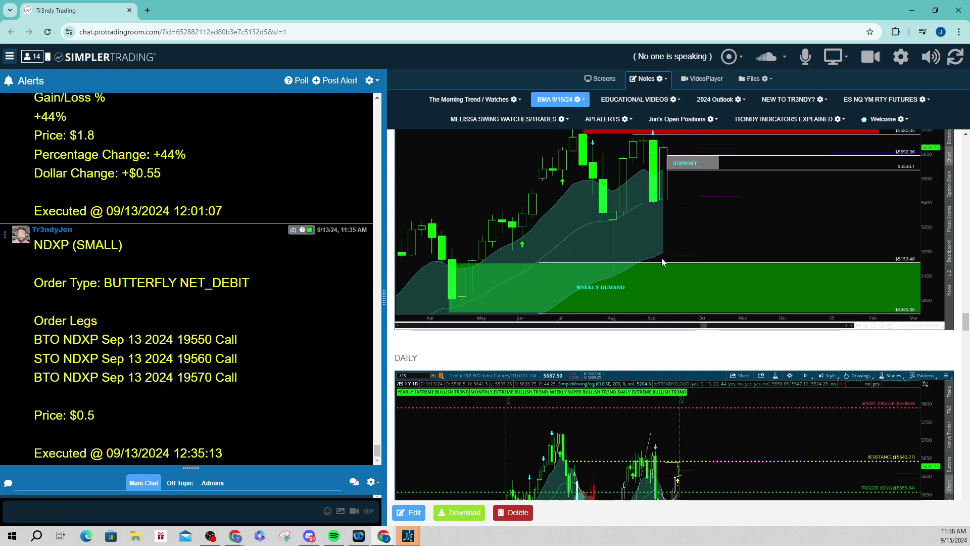
scroll(657, 263, "up", 10)
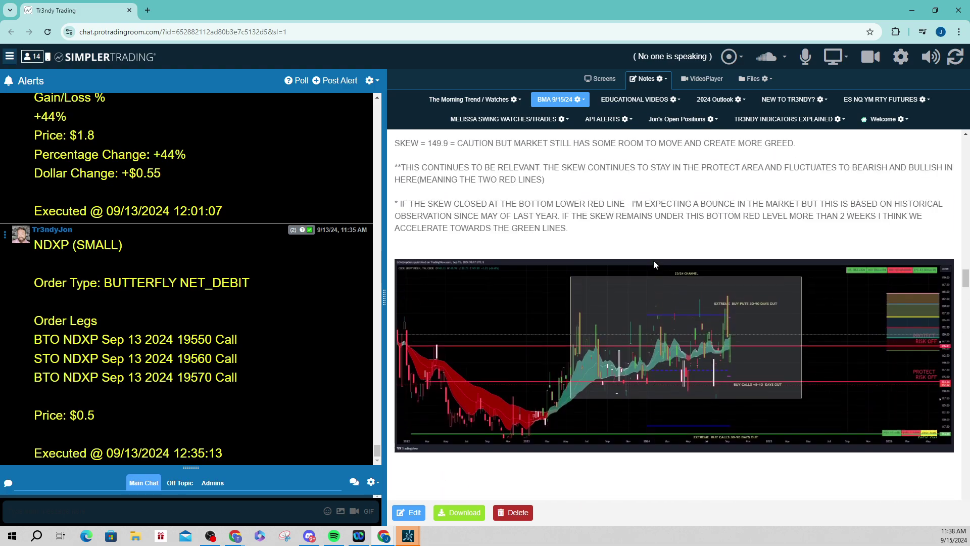
scroll(659, 263, "up", 12)
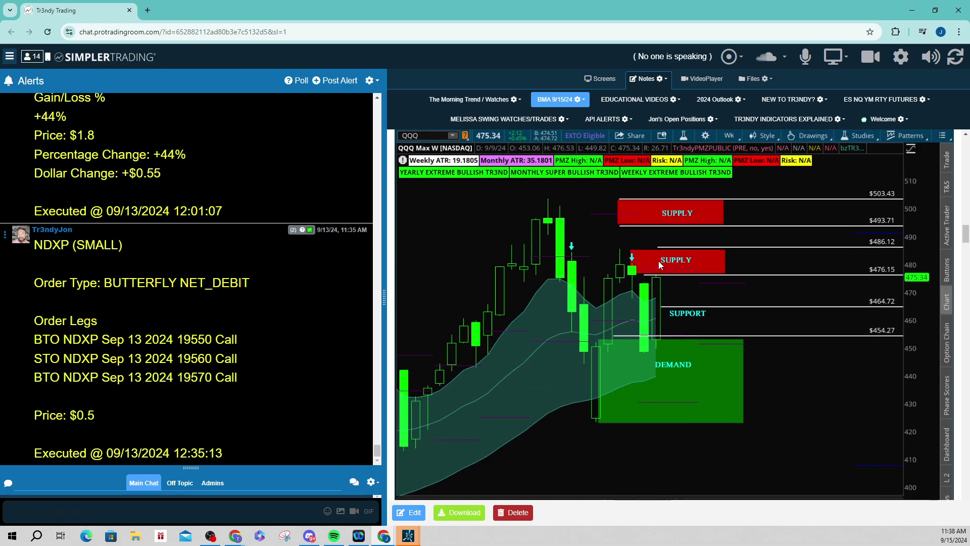
scroll(656, 262, "up", 10)
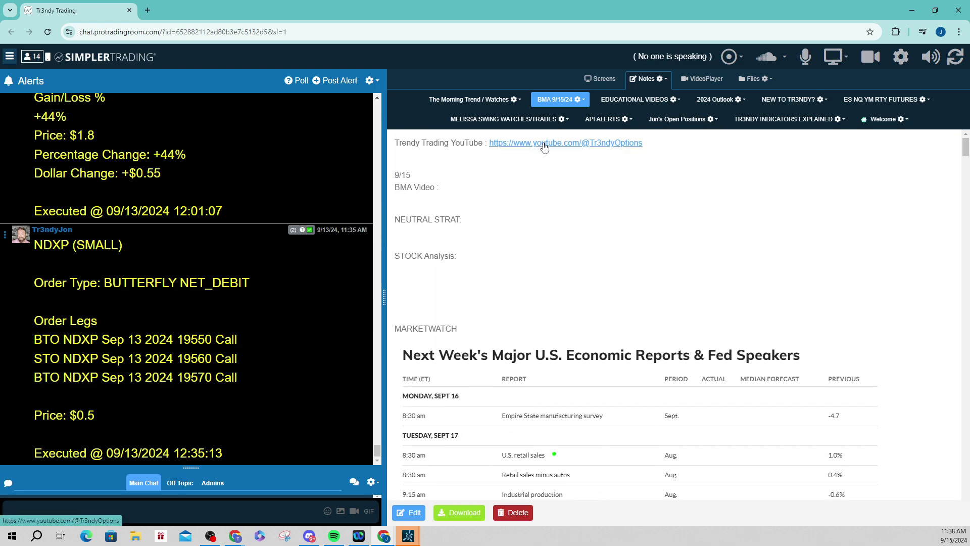
left_click(544, 147)
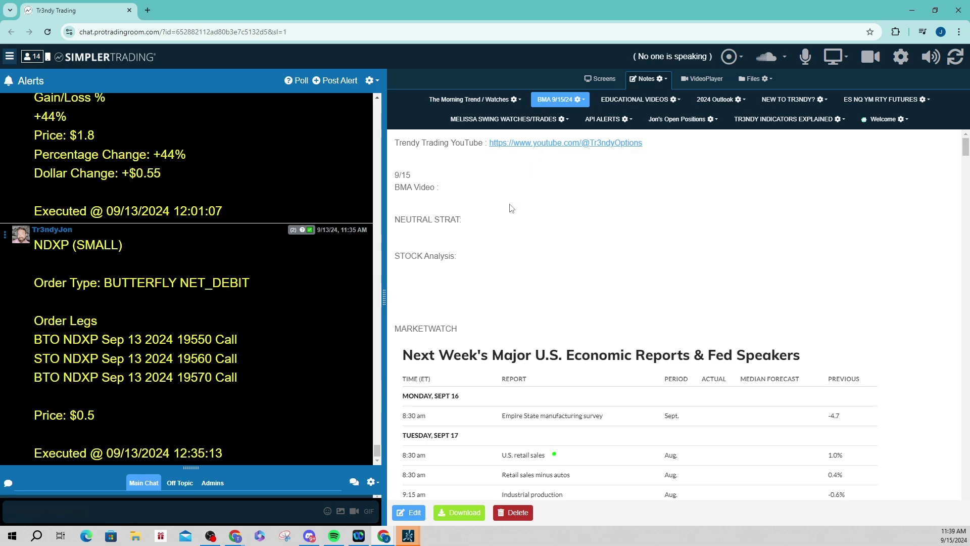
Step: Point green arrows at the NEUTRAL STRAT and STOCK Analysis entries in the BMA 9/15/24 notes, and clear them
key("ctrl+2")
left_click_drag(387, 226, 176, 226)
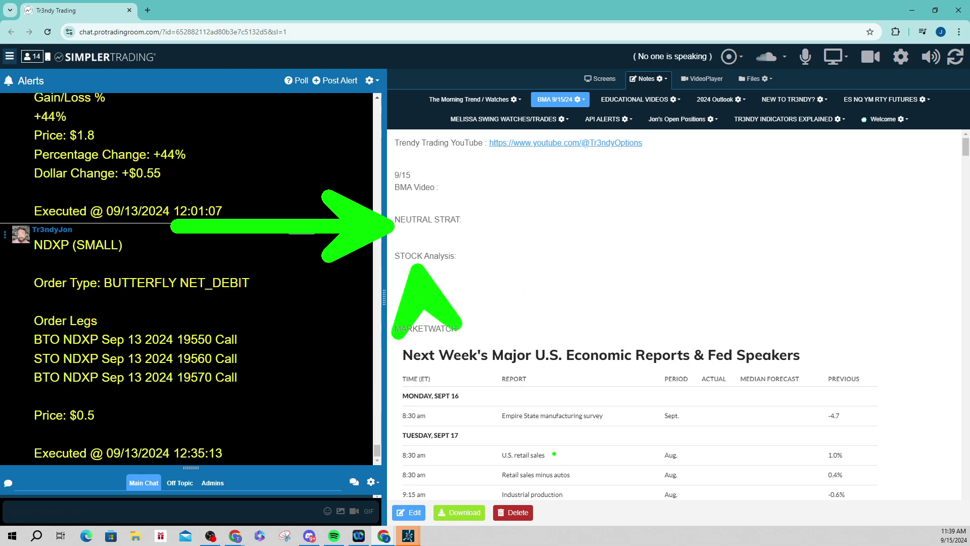
left_click_drag(421, 272, 190, 454)
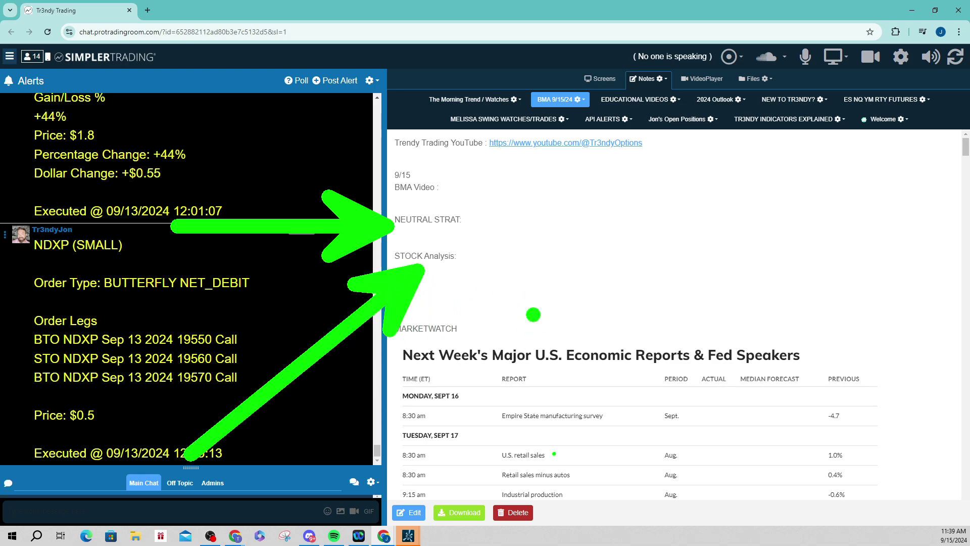
key("Escape")
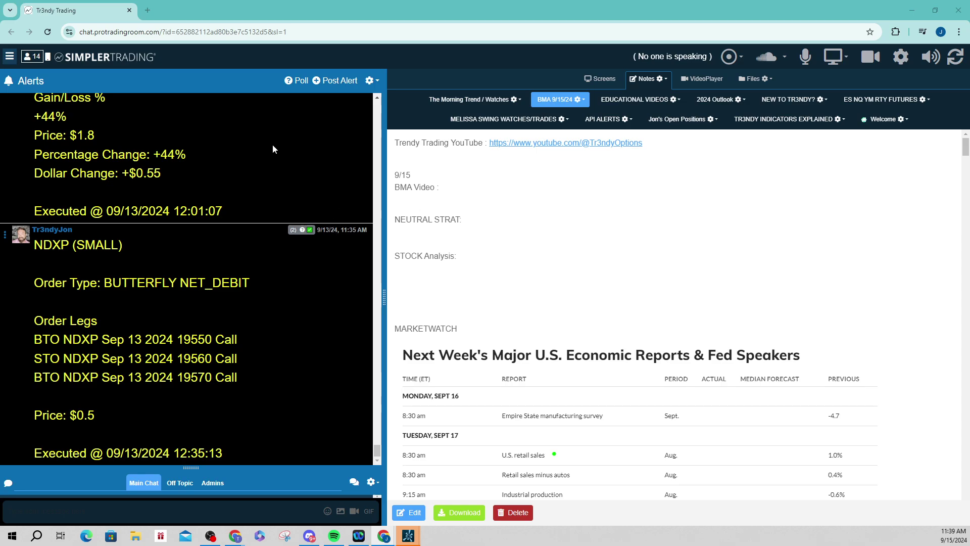
Step: Find the 9/13 SPXW butterfly net credit alert, point green arrows at its order type and Gain/Loss %, and clear them
scroll(291, 185, "up", 1)
scroll(292, 185, "up", 1)
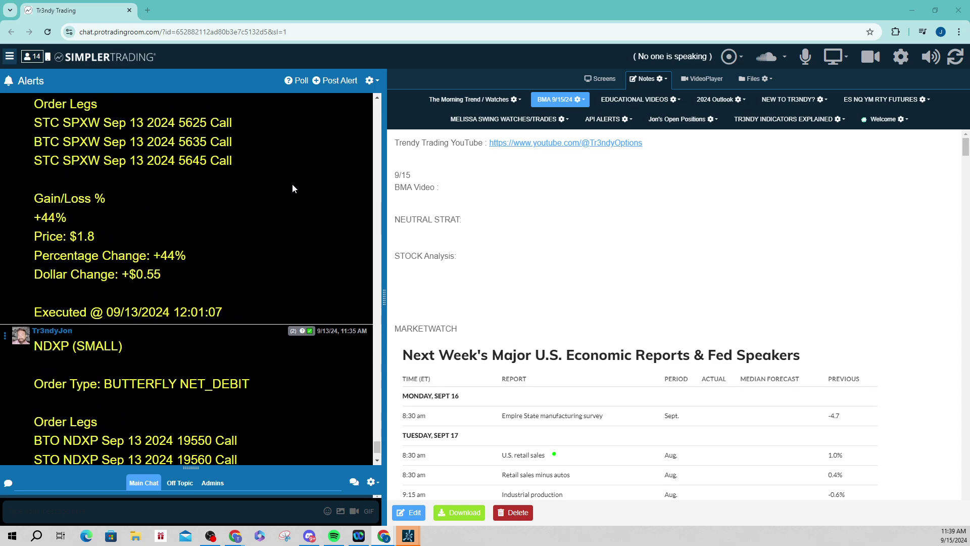
scroll(292, 189, "up", 1)
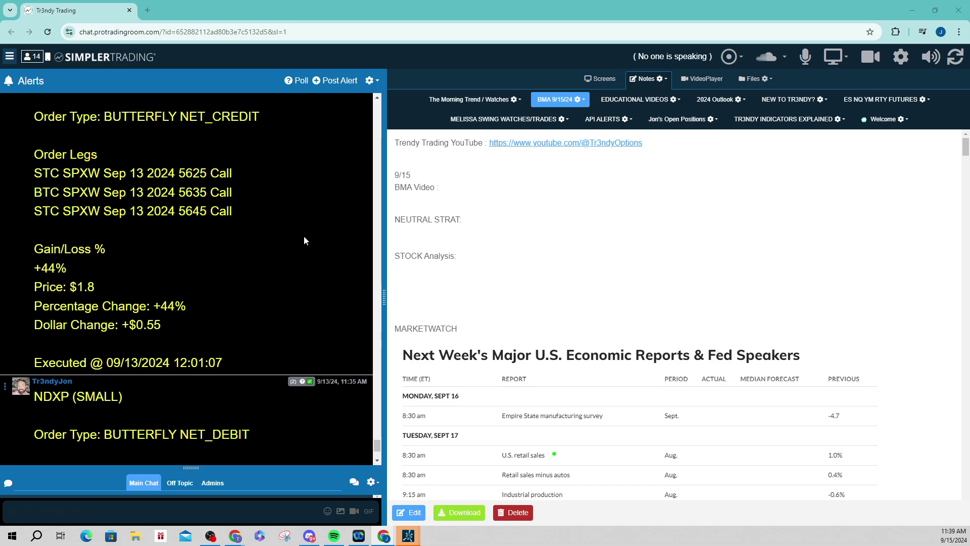
scroll(303, 242, "up", 1)
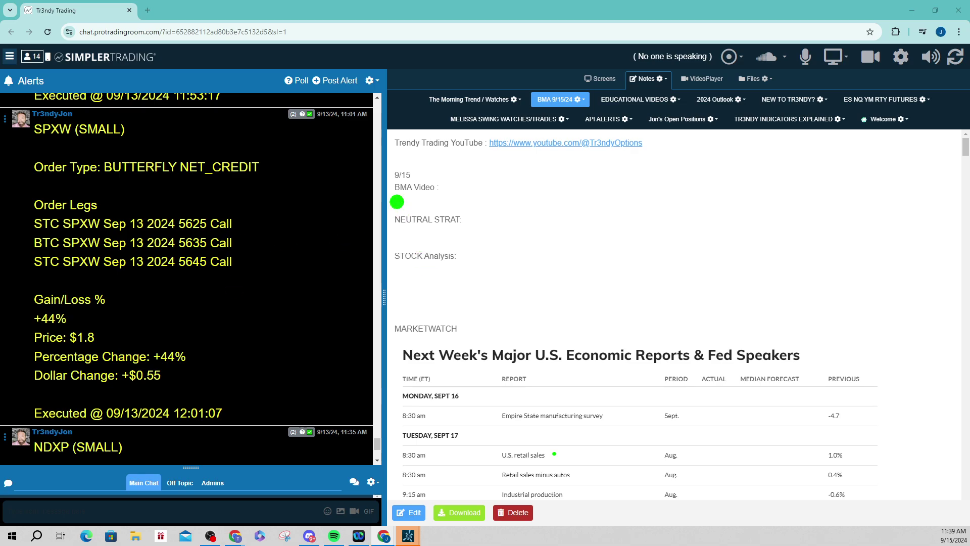
left_click_drag(306, 175, 563, 174)
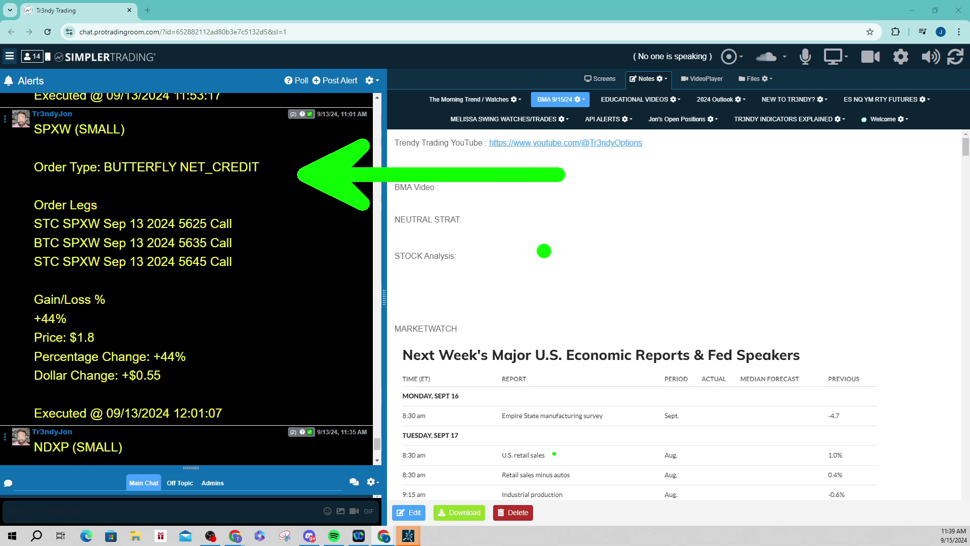
key("Escape")
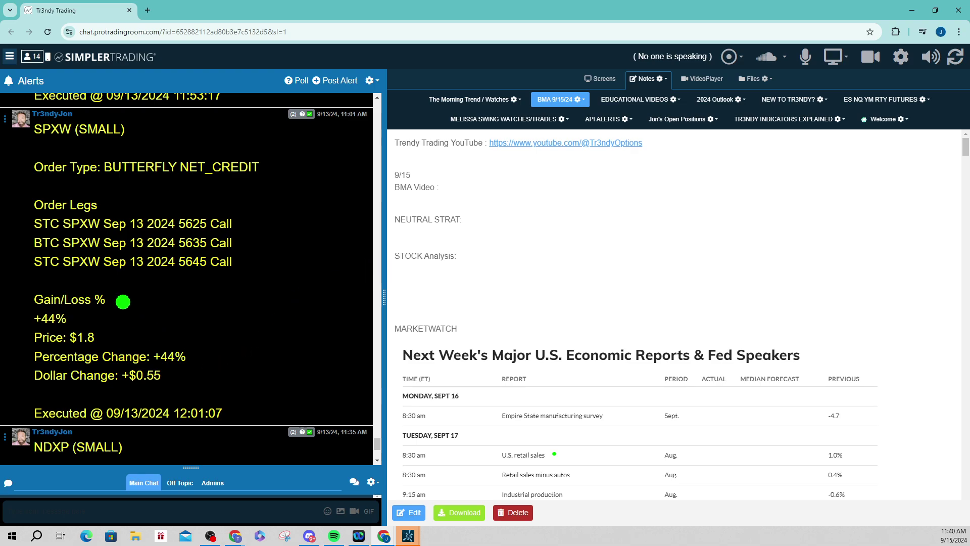
left_click_drag(123, 302, 286, 295)
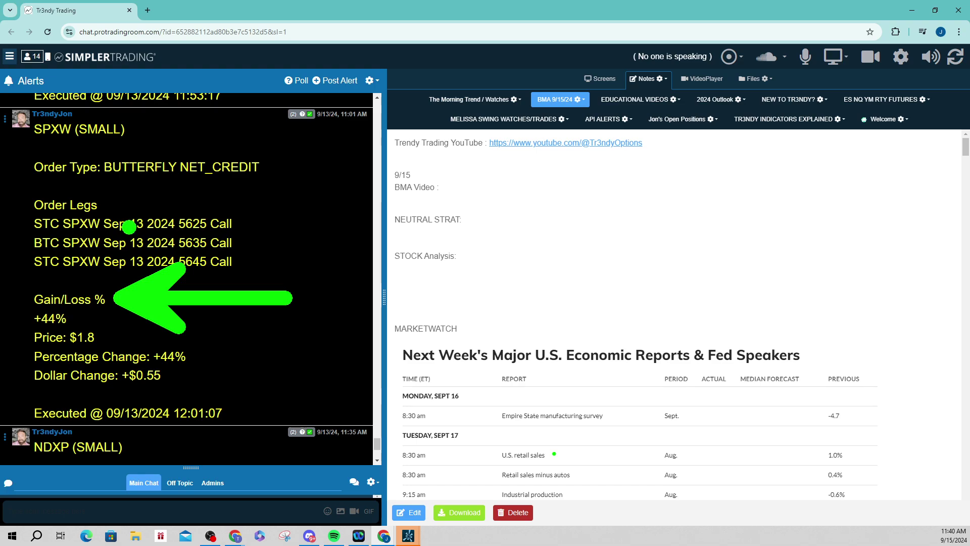
key("Escape")
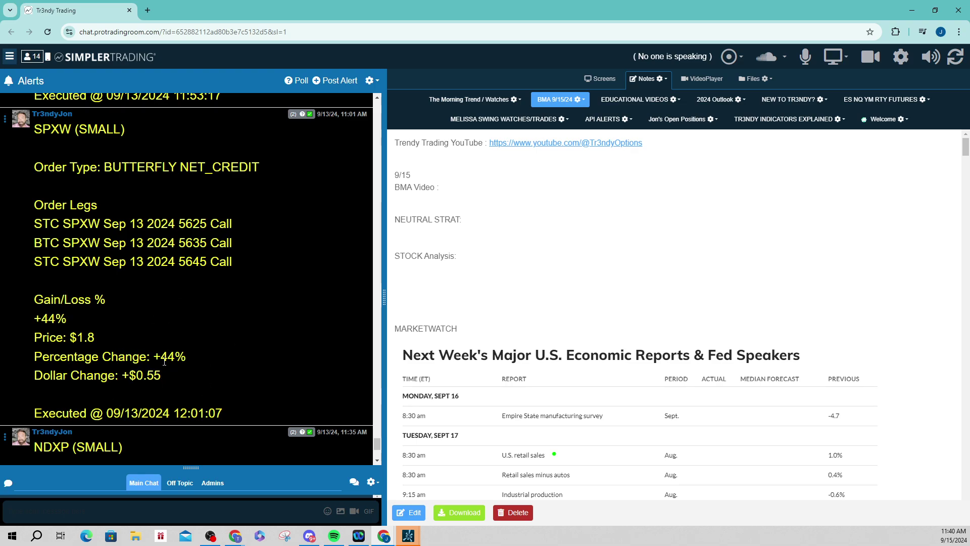
Step: Find the ABBV - TRIM alert, point green arrows at its title and execution time, and clear them
scroll(166, 374, "up", 5)
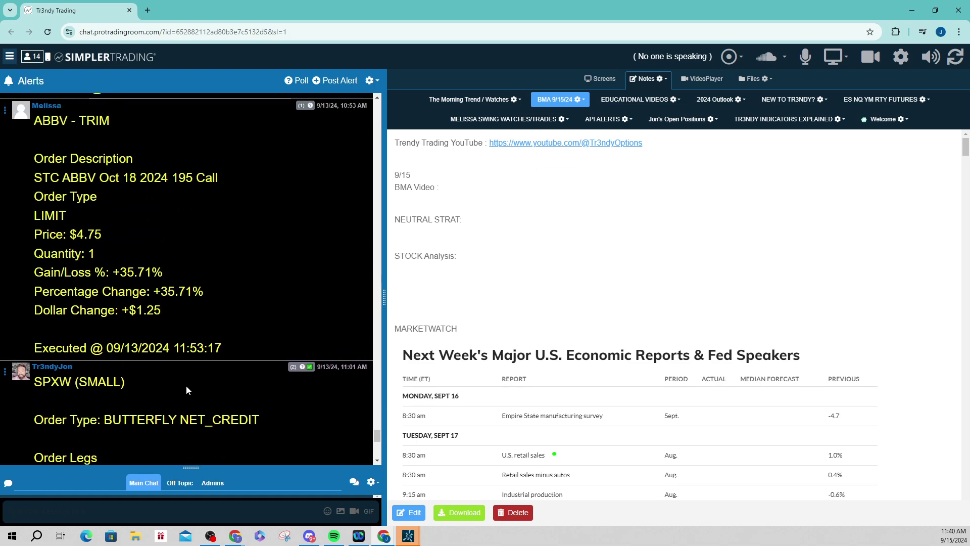
scroll(186, 388, "up", 1)
scroll(188, 387, "down", 1)
mouse_move(123, 120)
left_mouse_down()
mouse_move(619, 108)
mouse_move(628, 119)
left_mouse_up()
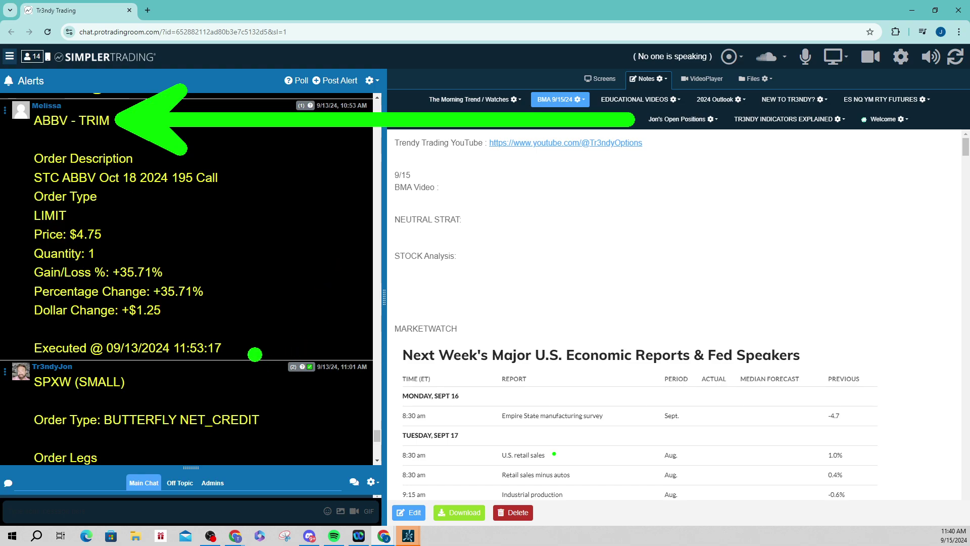
left_click_drag(232, 346, 586, 345)
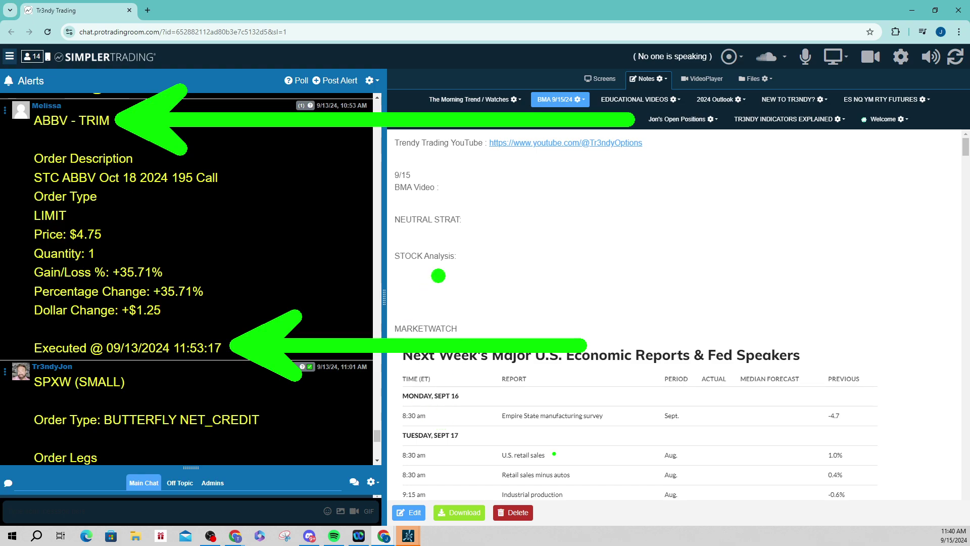
key("Escape")
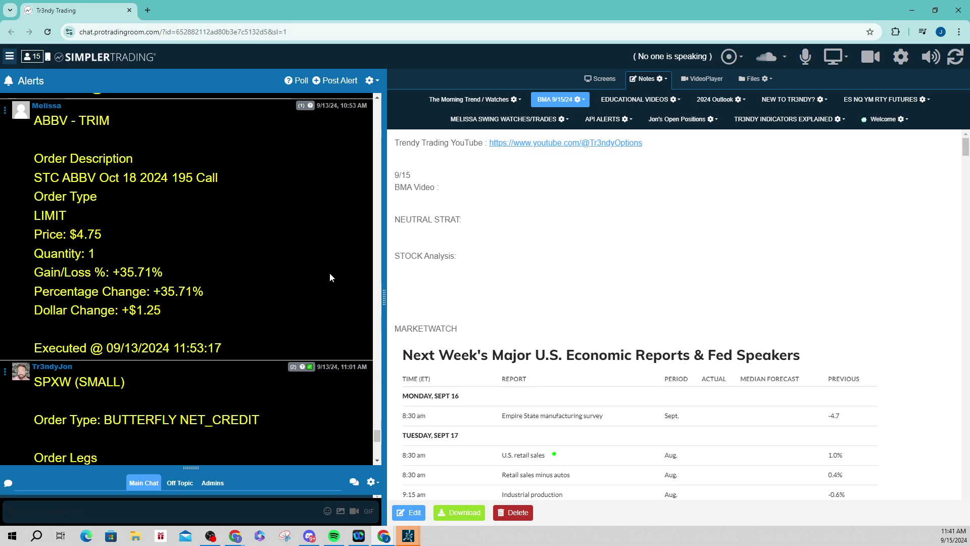
Step: Enlarge the Main Chat area below the alerts and point a green arrow at The Morning Trend / Watches notes
left_click_drag(196, 465, 194, 350)
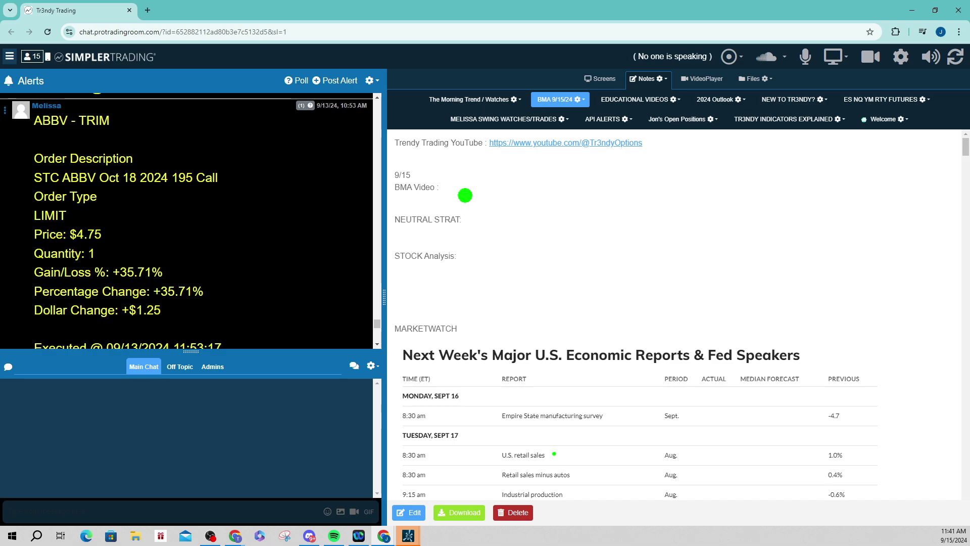
left_click_drag(86, 88, 212, 83)
key("ctrl+2")
left_click_drag(428, 99, 0, 114)
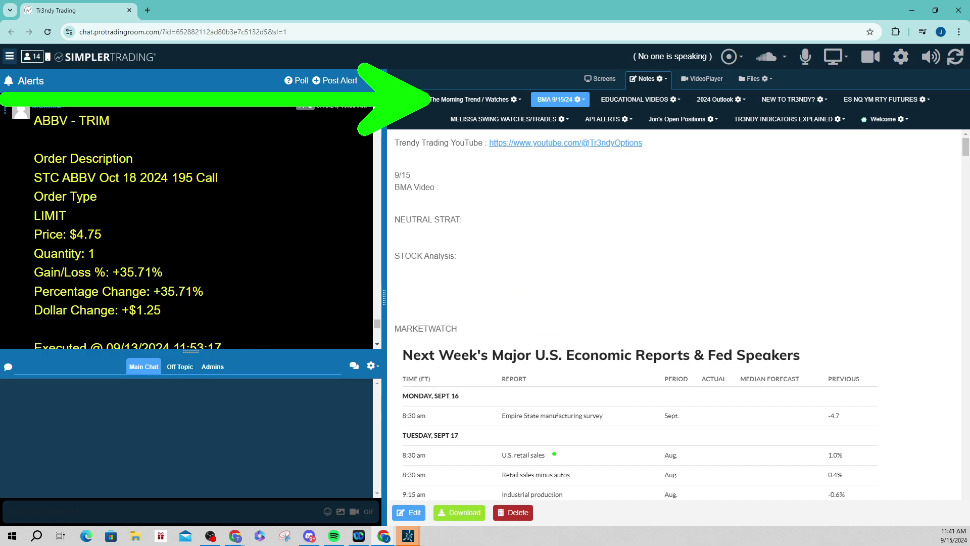
Step: Open The Morning Trend / Watches notes and go down to the ES/NQ chart
left_click(474, 99)
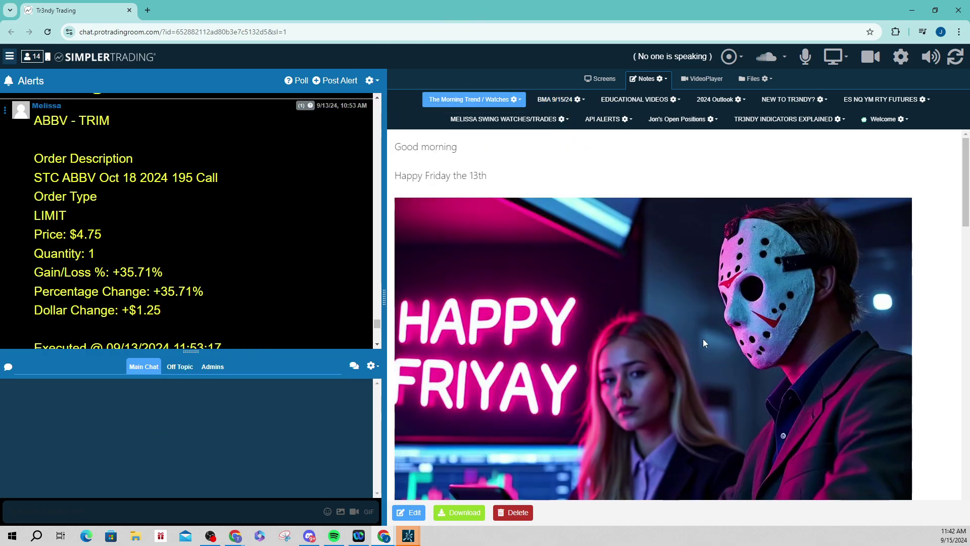
scroll(675, 352, "down", 2)
scroll(675, 352, "down", 7)
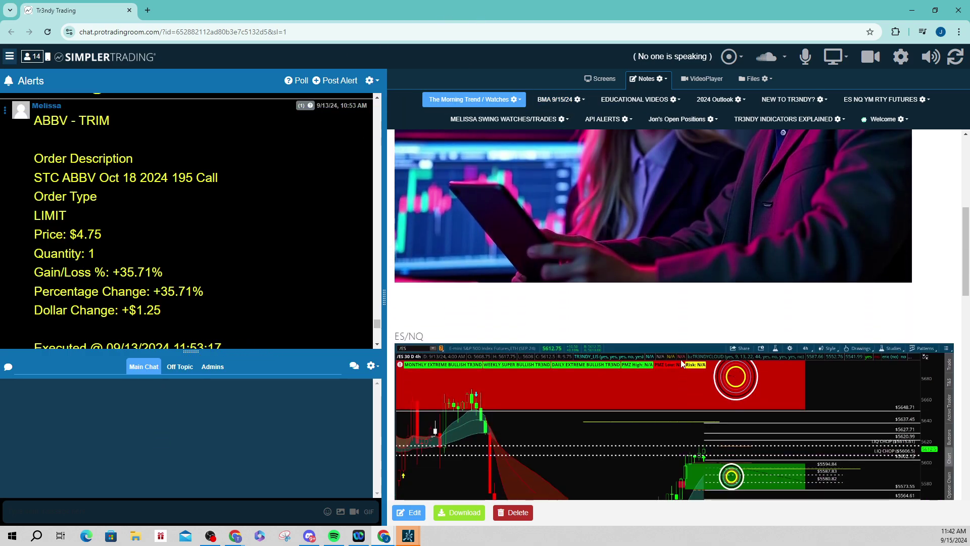
Step: Review the ES and NQ charts in The Morning Trend / Watches notes, and open the BMA 9/15/24 notes
scroll(697, 353, "down", 5)
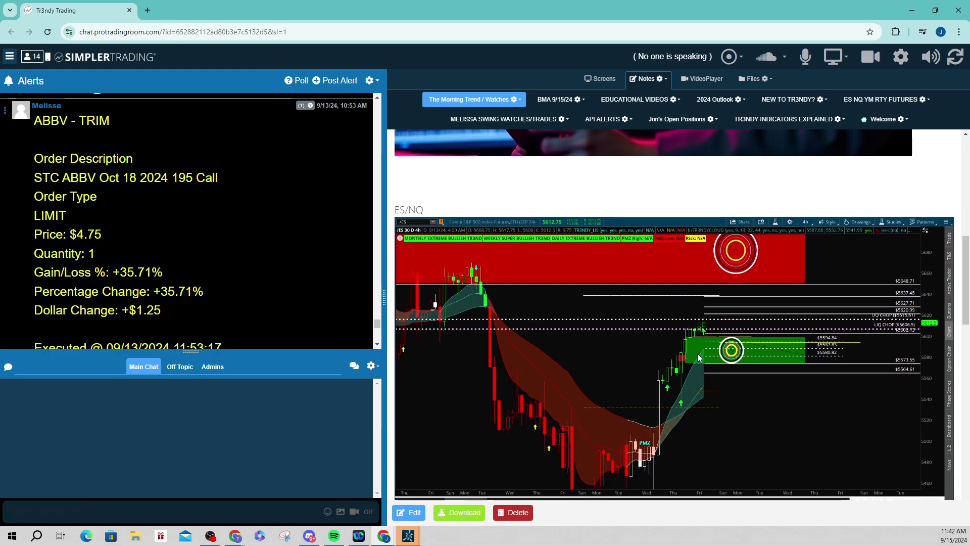
scroll(709, 321, "down", 3)
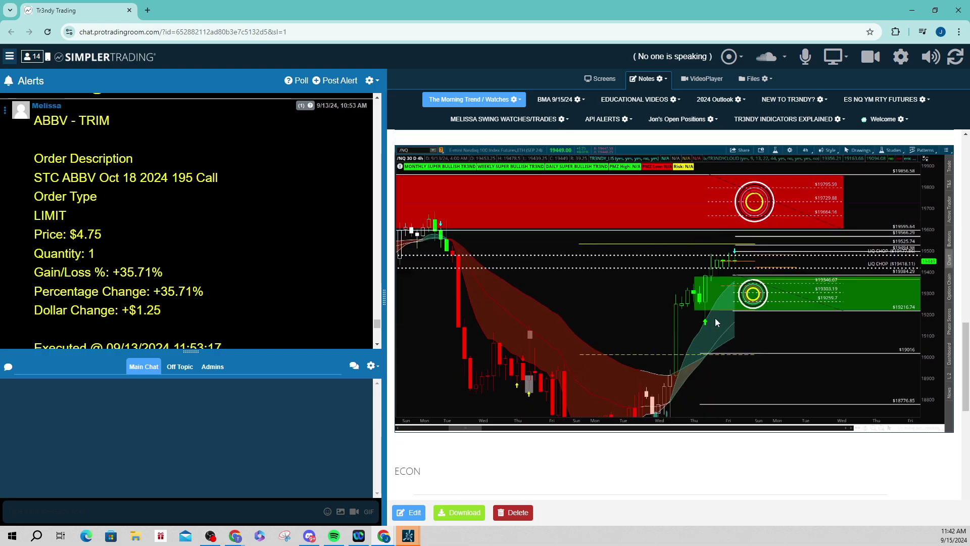
scroll(714, 319, "up", 6)
scroll(707, 311, "up", 10)
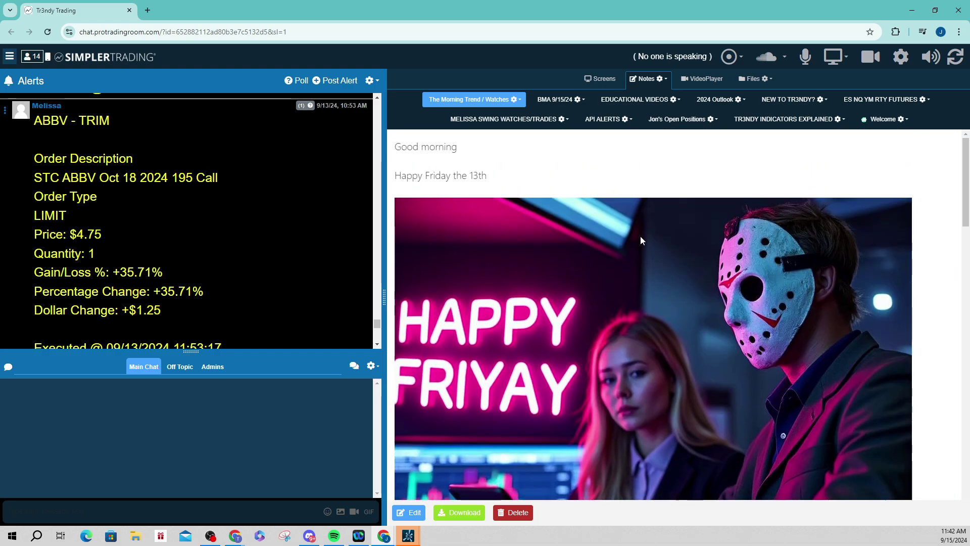
left_click(559, 101)
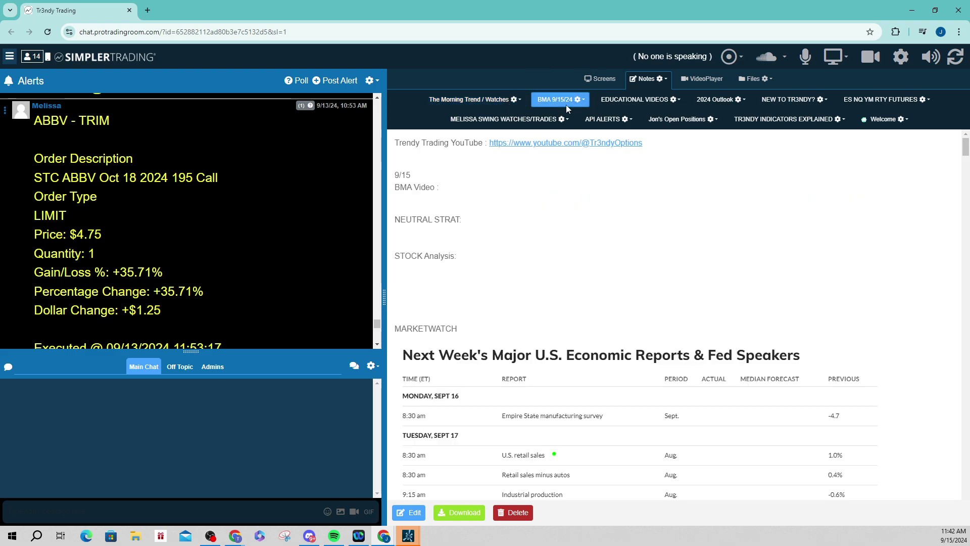
left_click(728, 105)
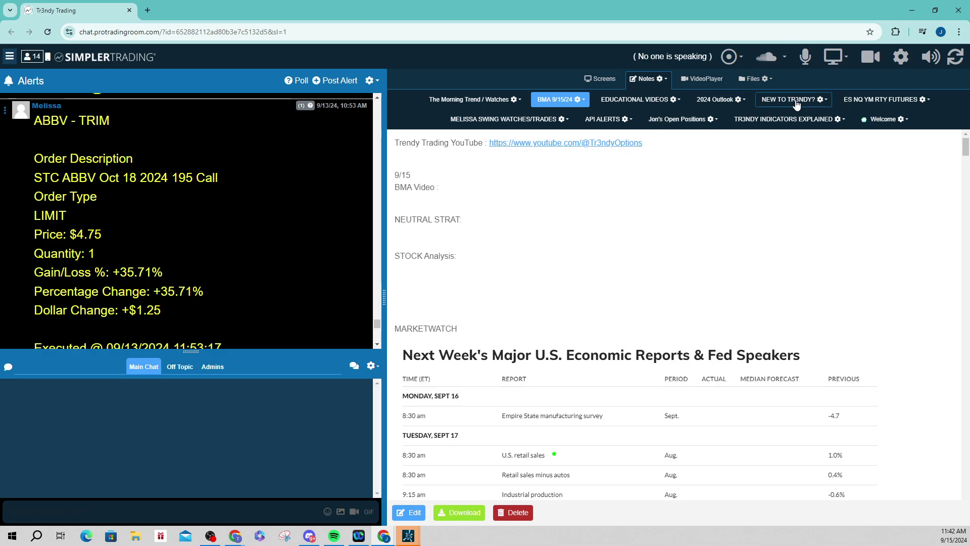
key("ctrl")
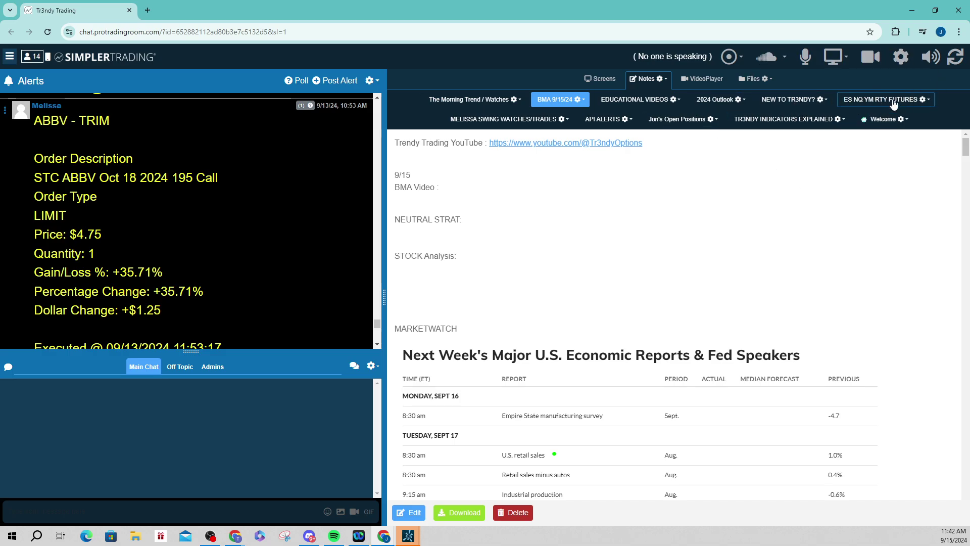
left_click(892, 103)
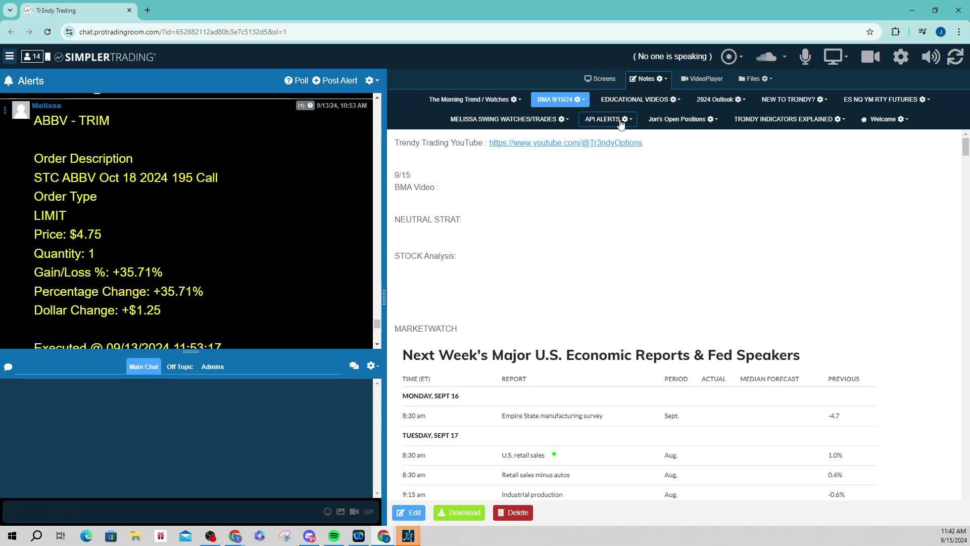
key("ctrl")
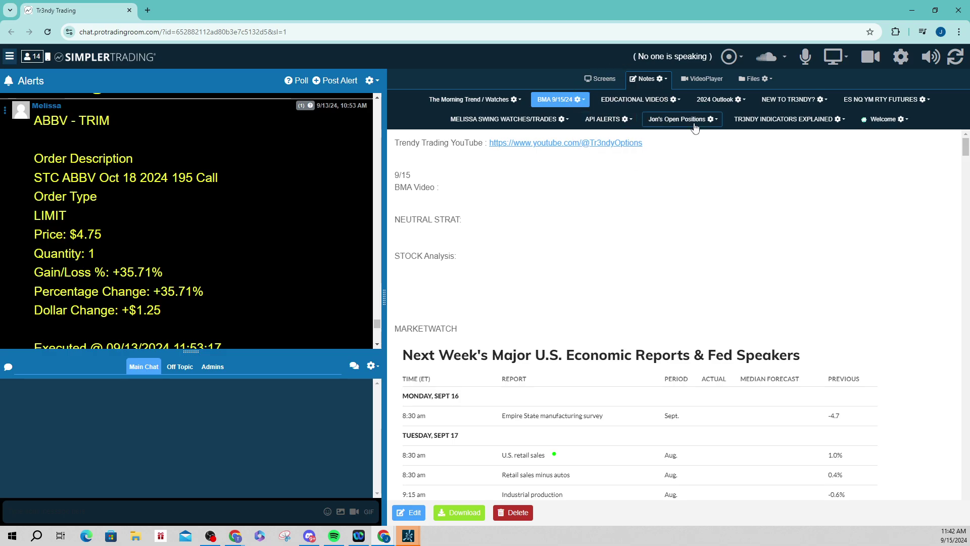
left_click(814, 124)
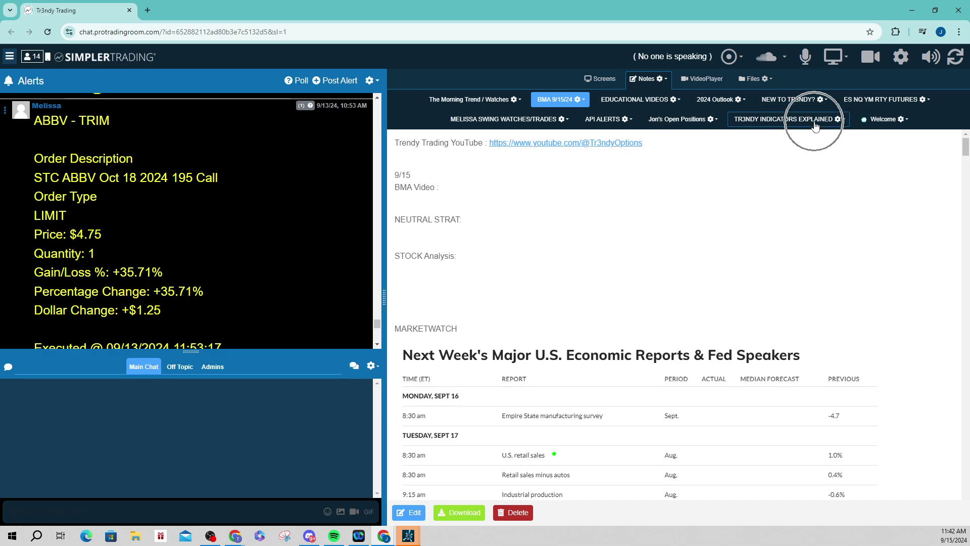
left_click(815, 124)
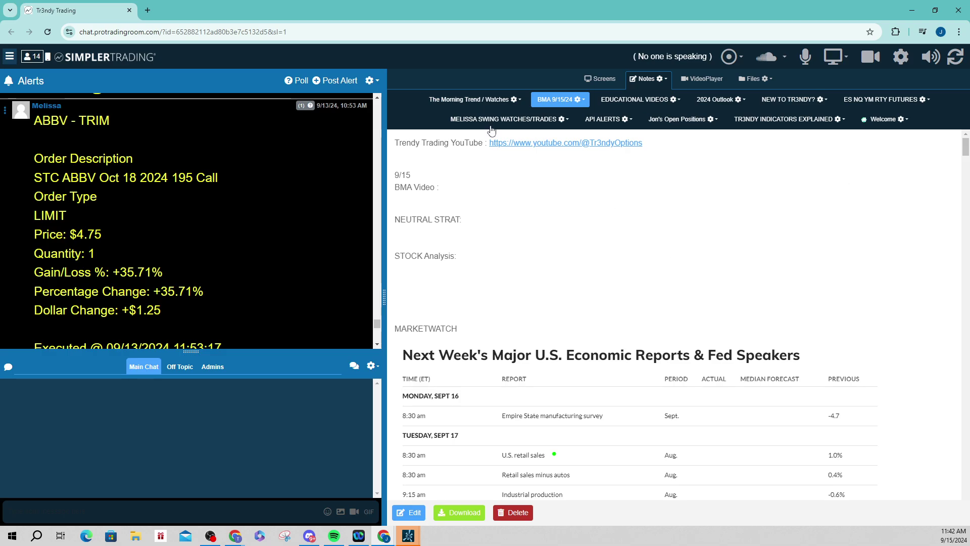
Step: Move the trading room's browser window off this screen to return to the VIX chart in thinkorswim
left_click_drag(255, 8, 931, 0)
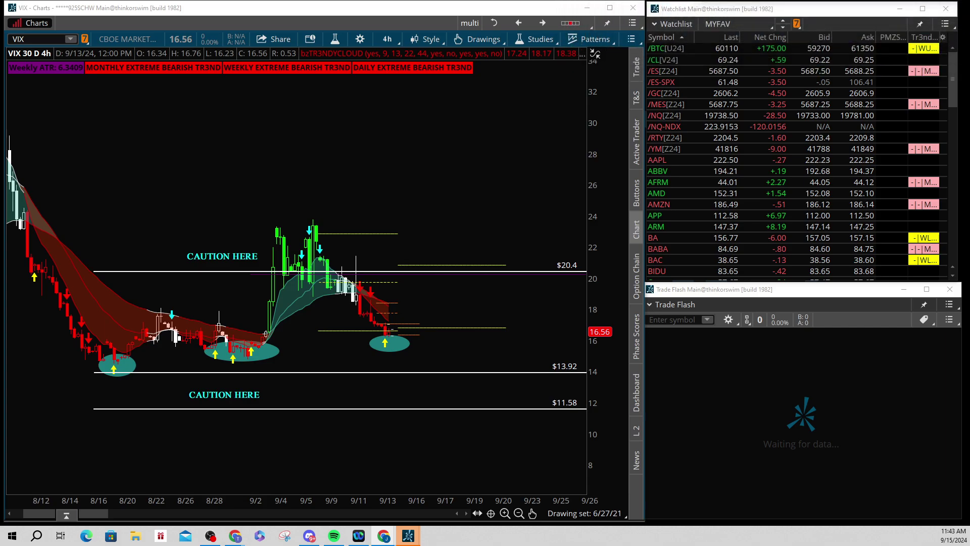